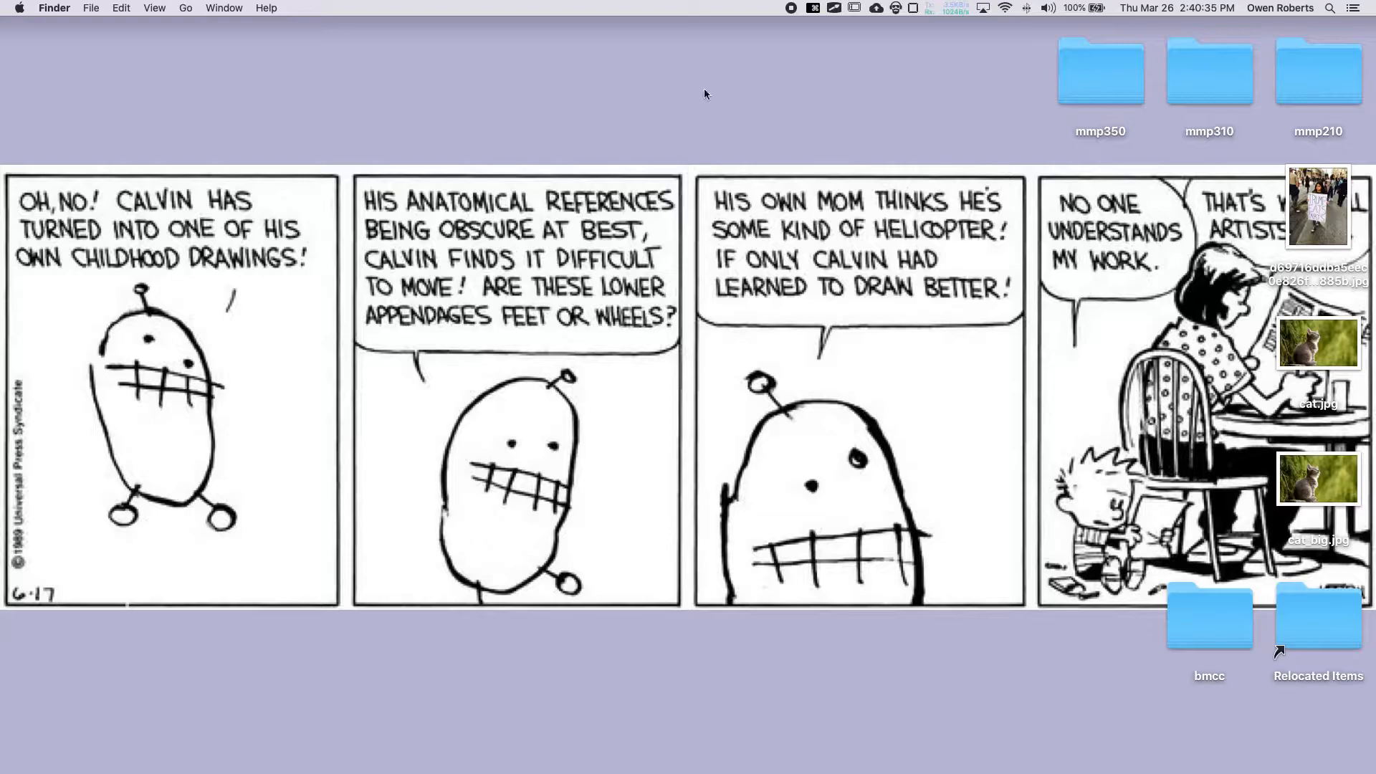
# Step: Open a new Google Chrome window from the Chrome icon in the Dock
pyautogui.moveTo(2, 156)
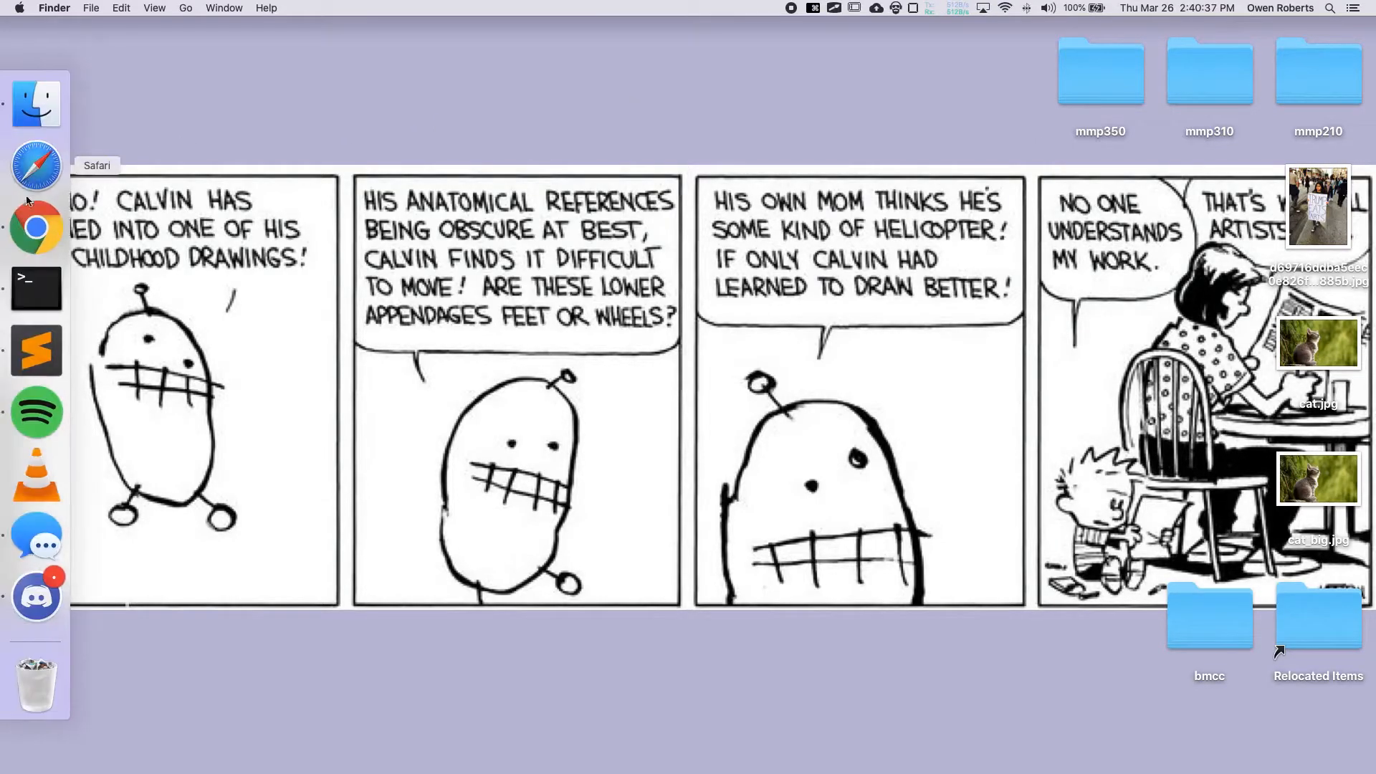
pyautogui.rightClick(36, 227)
pyautogui.click(155, 150)
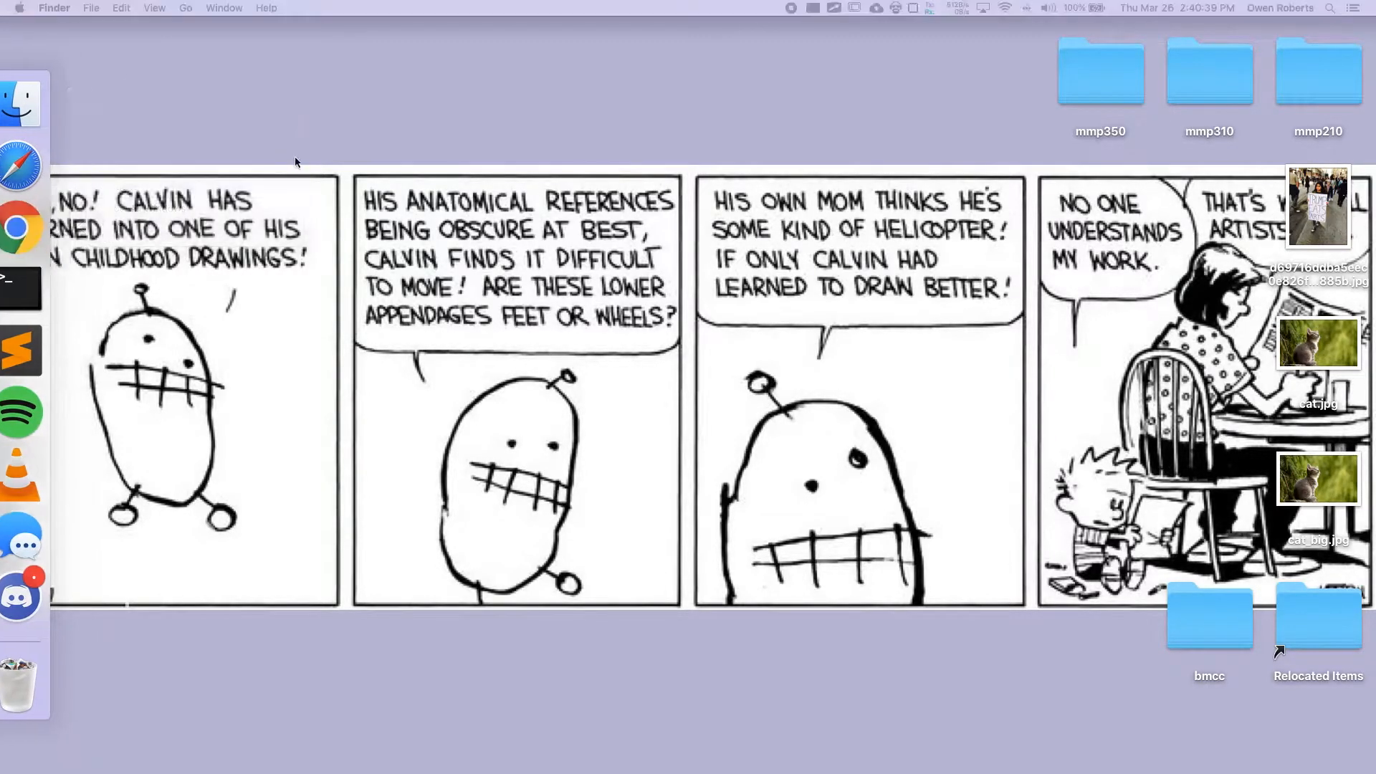
# Step: Search Google for 'github desktop' and open the desktop.github.com result
pyautogui.moveTo(1365, 26); pyautogui.dragTo(1026, 19)
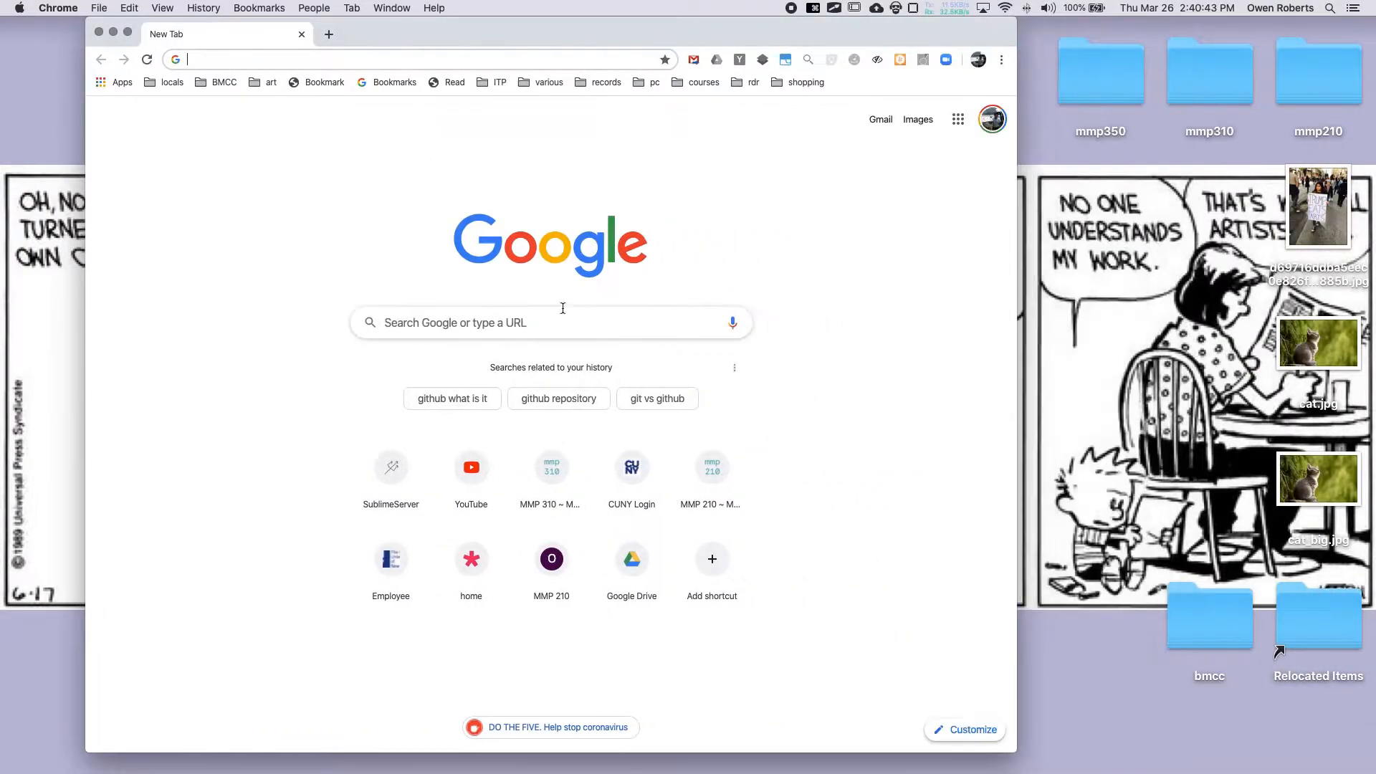
pyautogui.click(485, 324)
pyautogui.write('github')
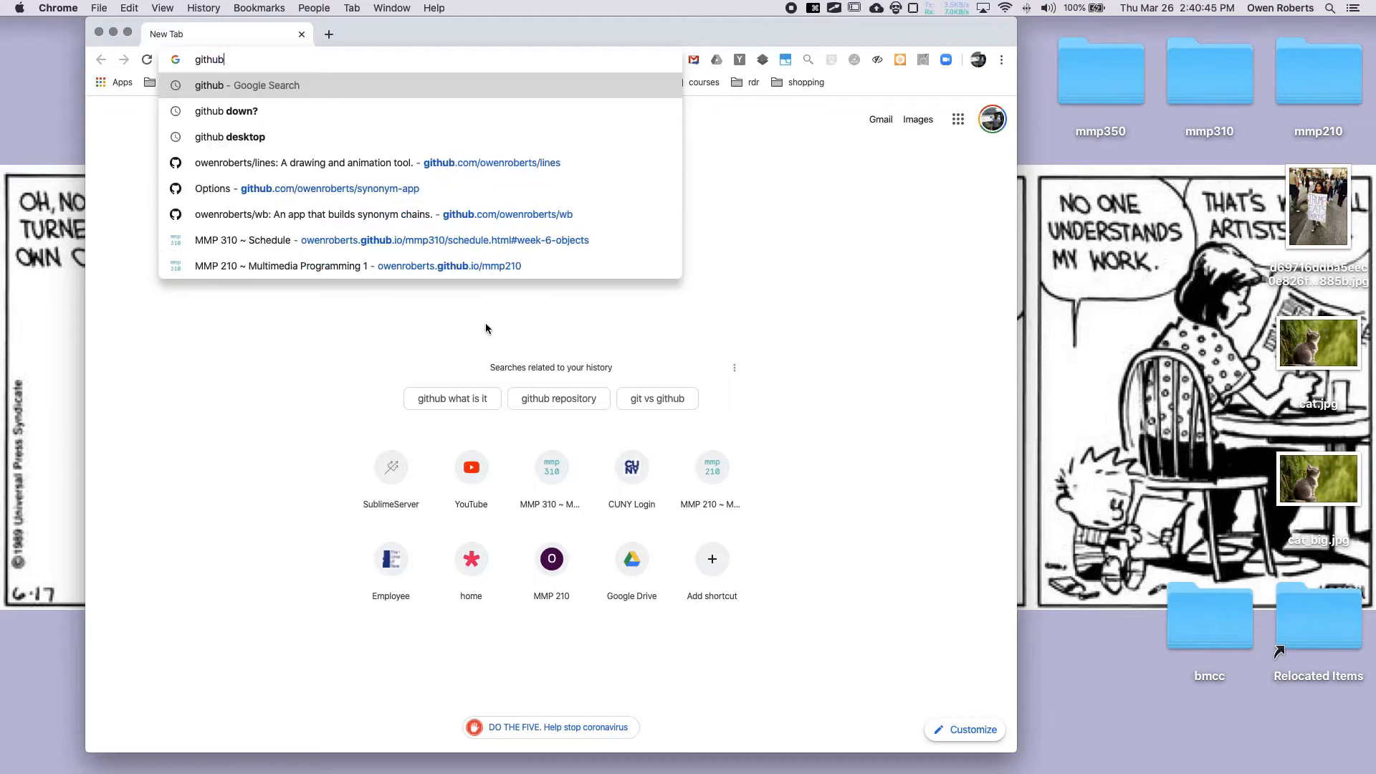
pyautogui.press('Return')
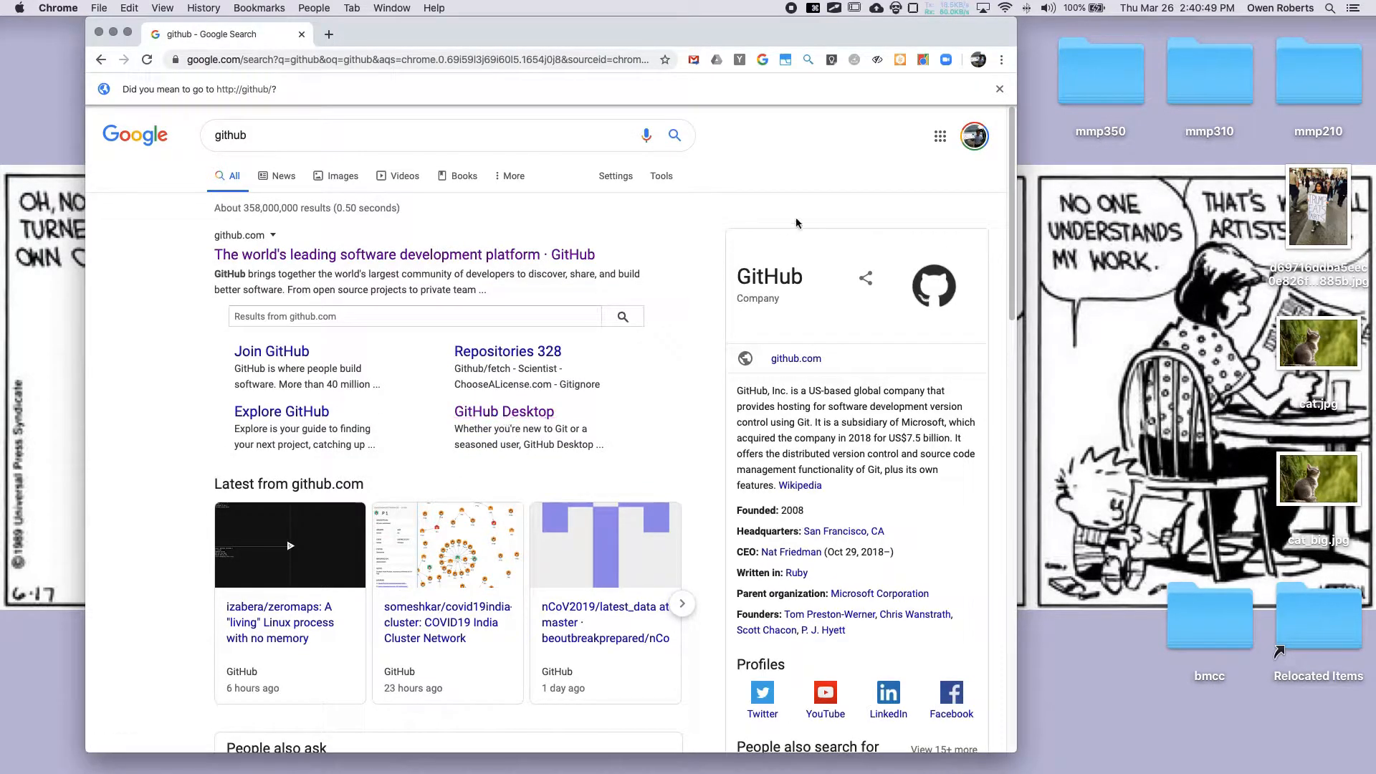
pyautogui.click(405, 140)
pyautogui.write('desktop')
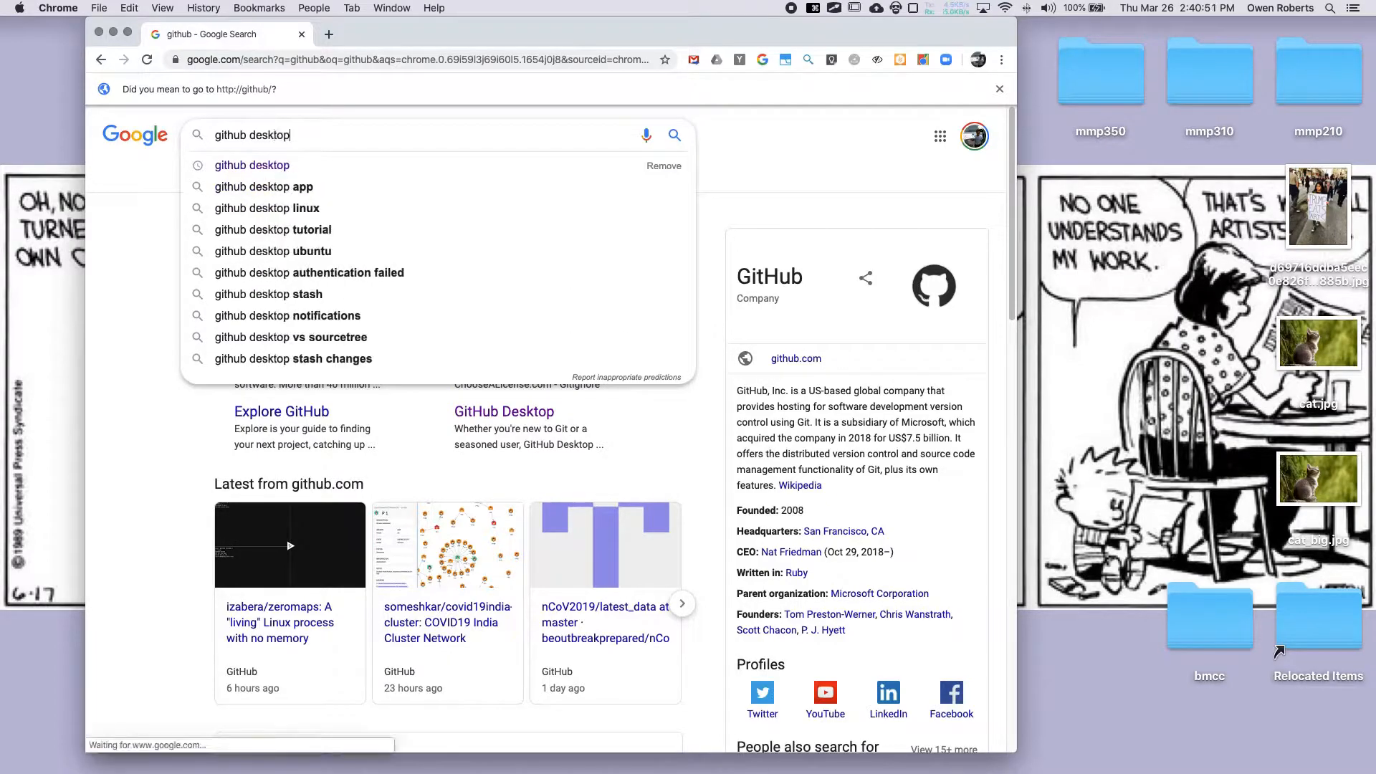
pyautogui.press('Return')
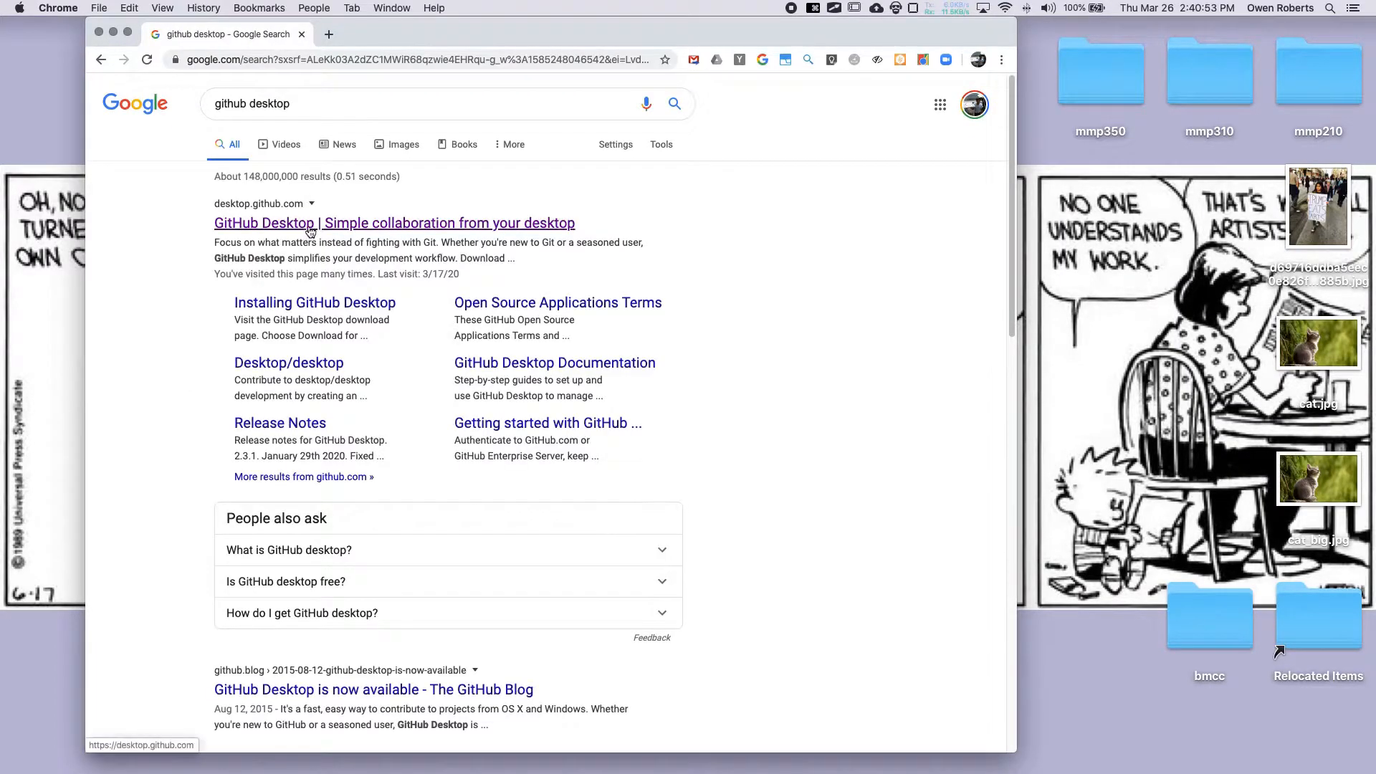
pyautogui.click(324, 224)
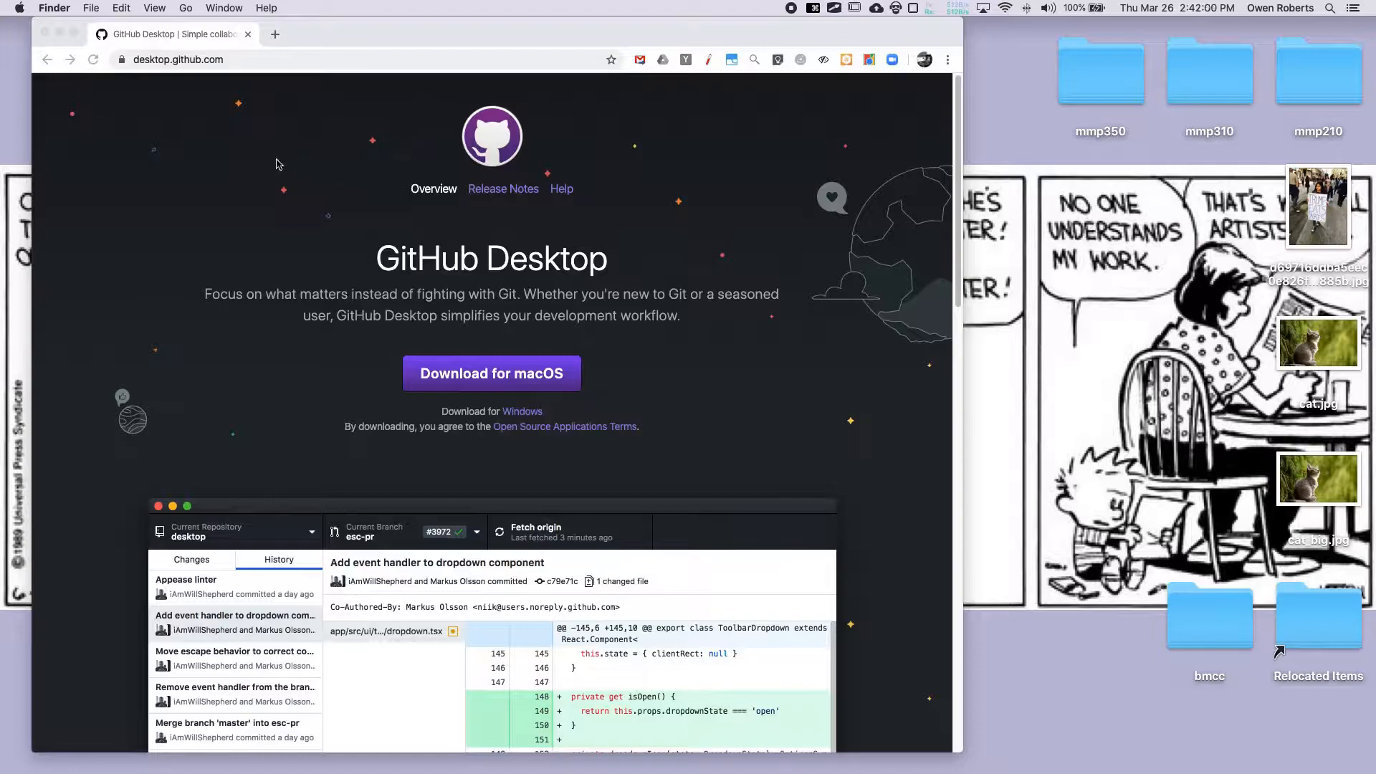
# Step: Move GitHub Desktop from Downloads into Applications, replacing the existing copy
pyautogui.rightClick(37, 109)
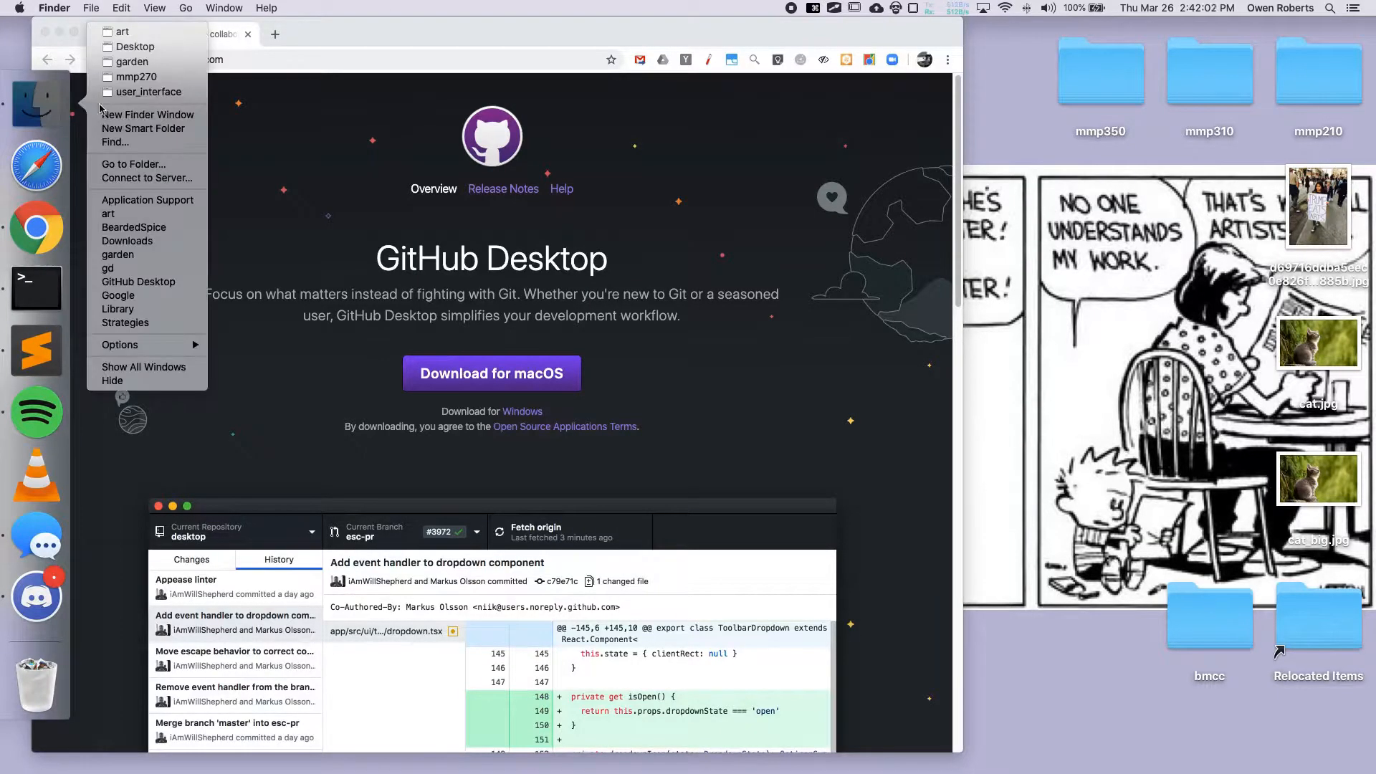
pyautogui.click(131, 116)
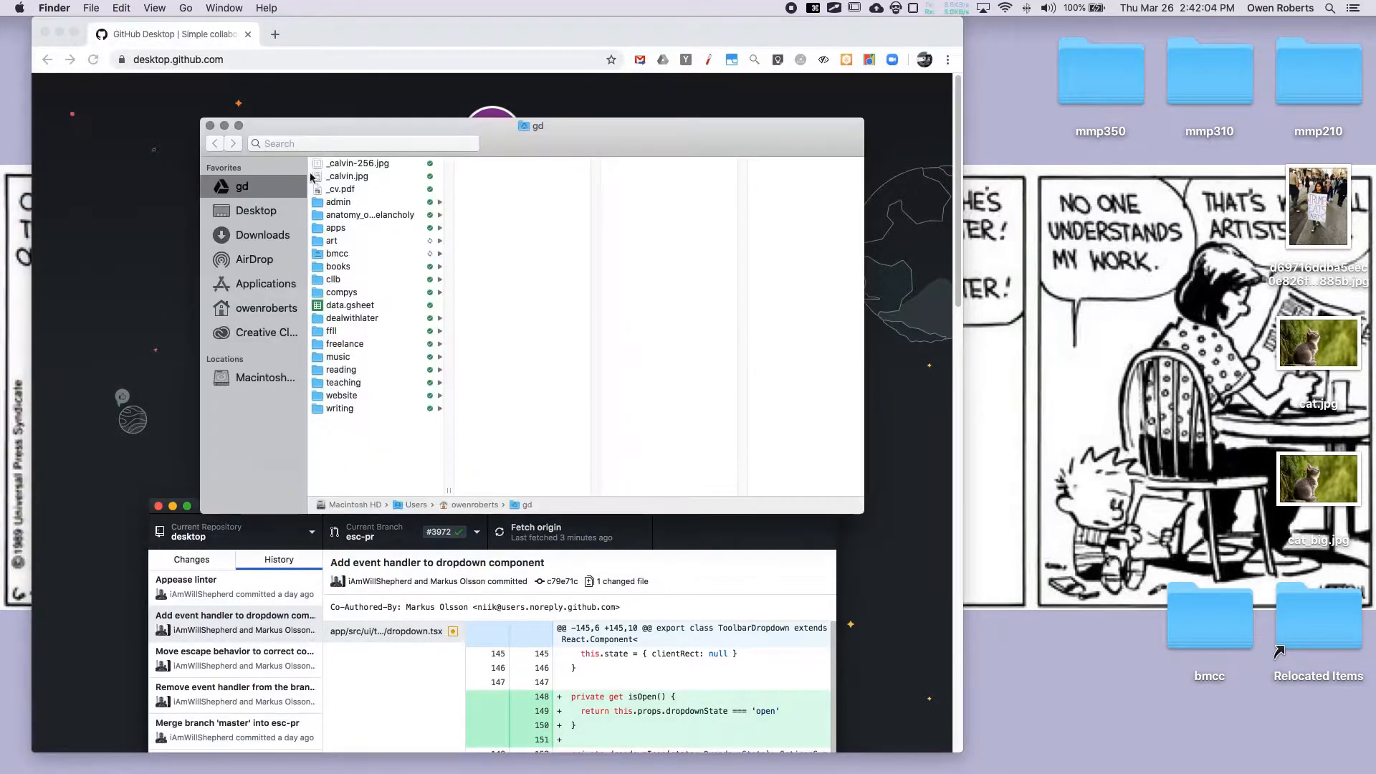
pyautogui.click(268, 237)
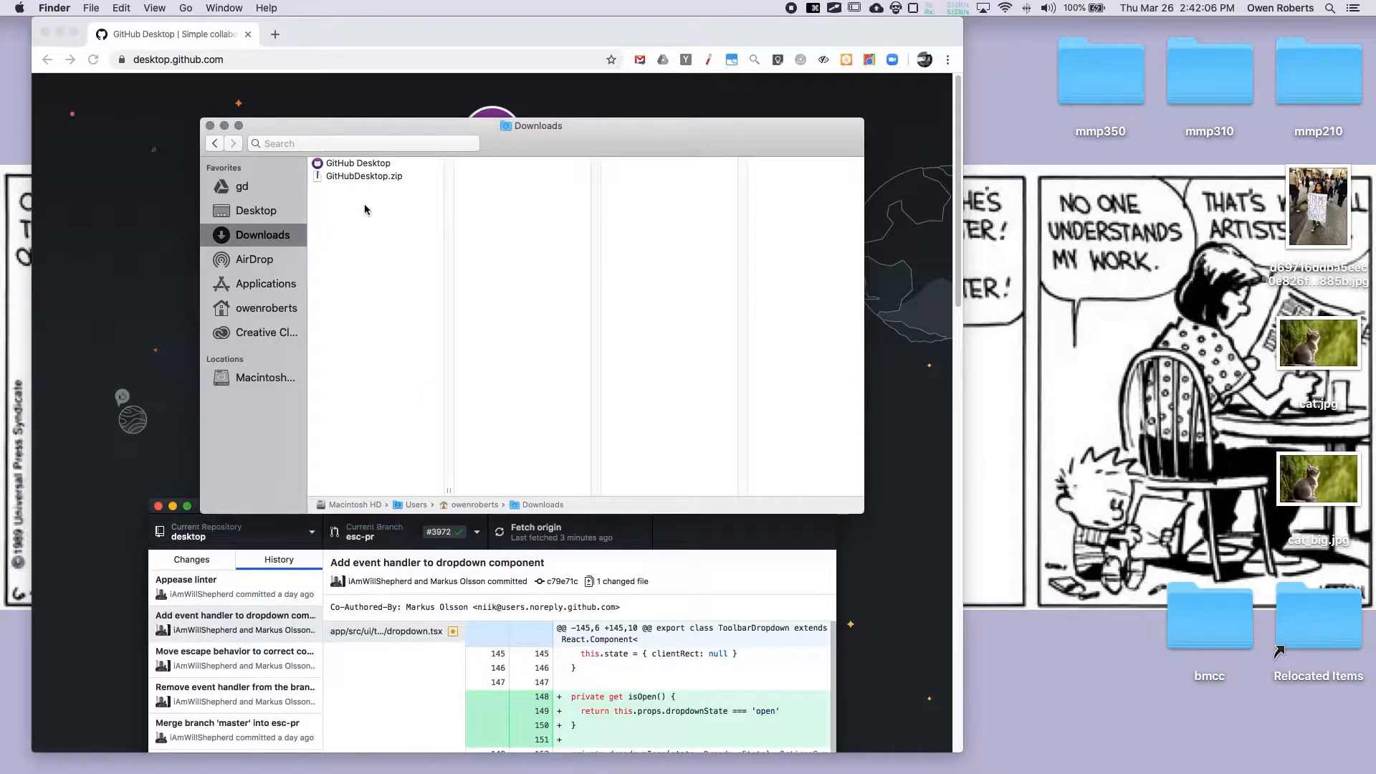
pyautogui.click(355, 164)
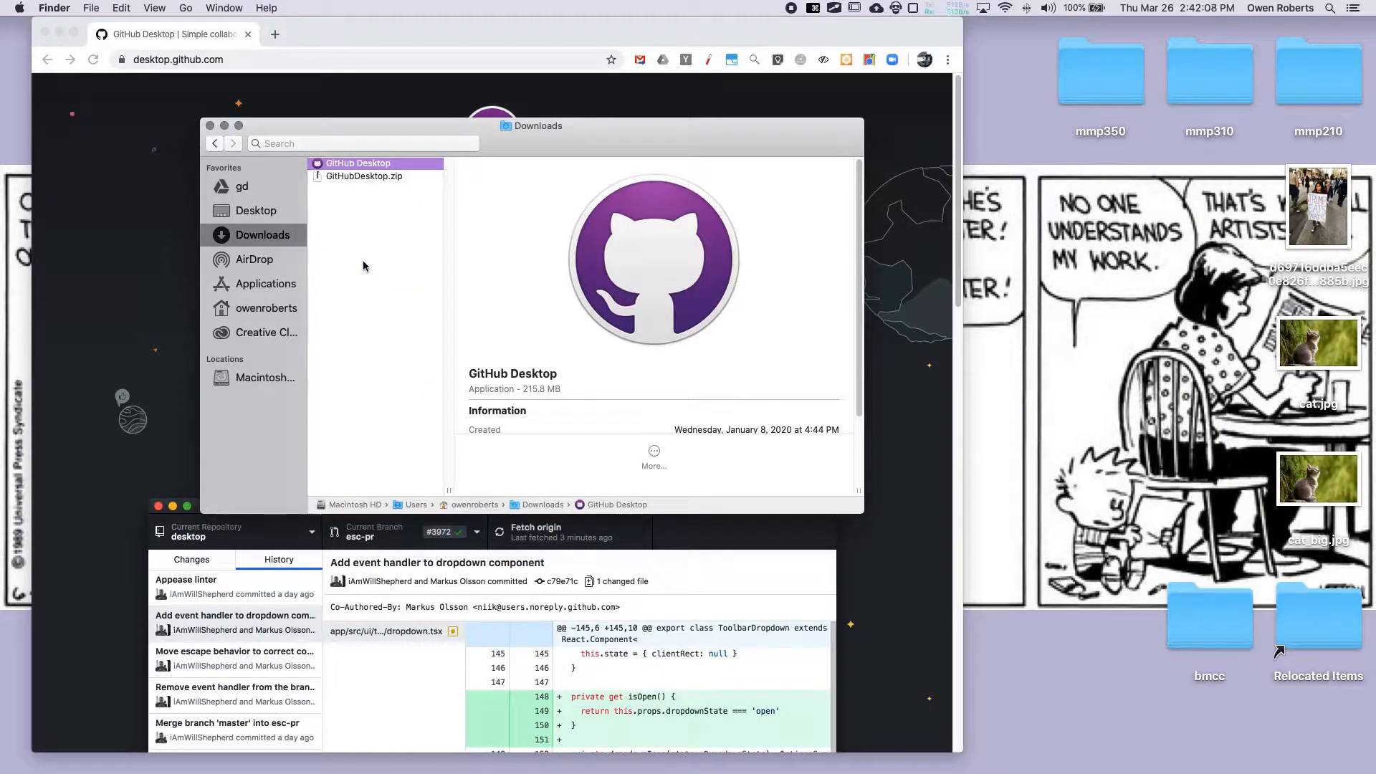
pyautogui.click(356, 177)
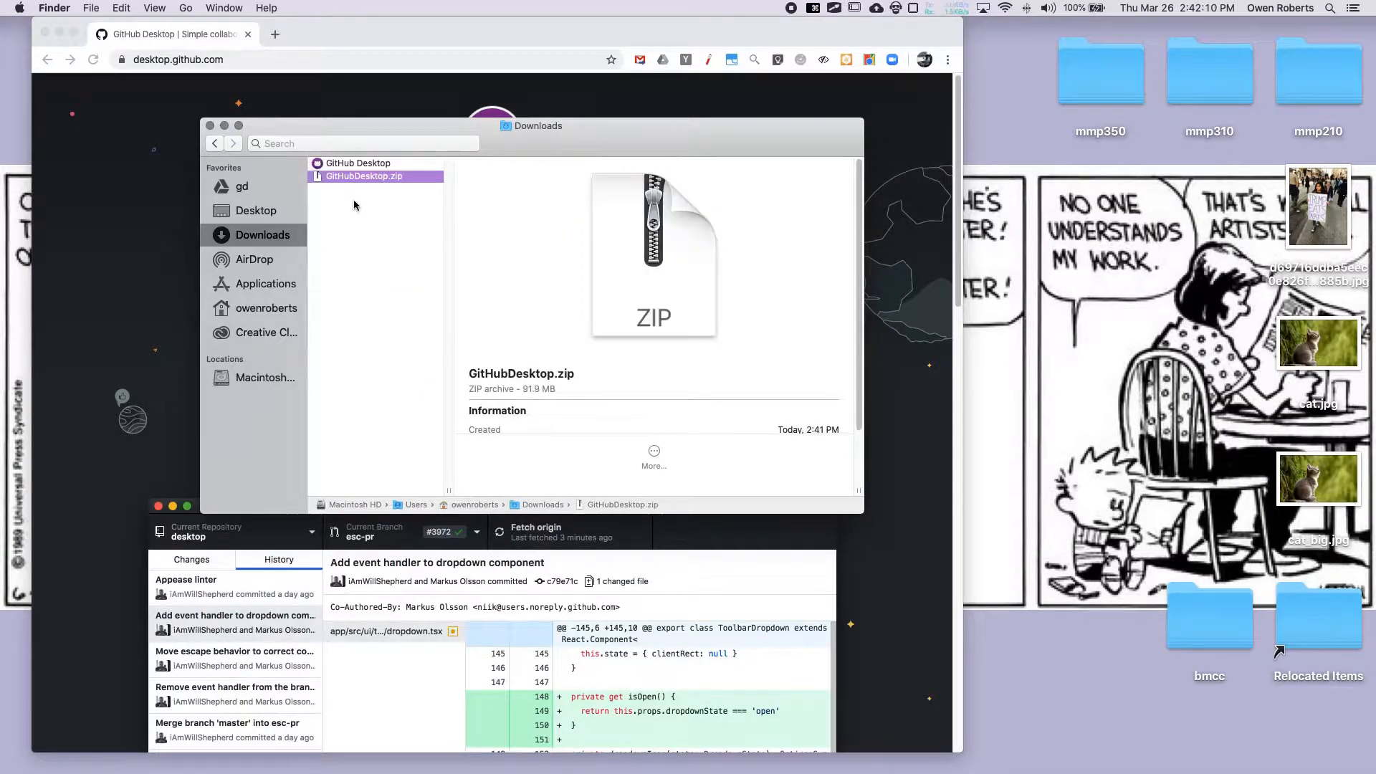
pyautogui.click(329, 165)
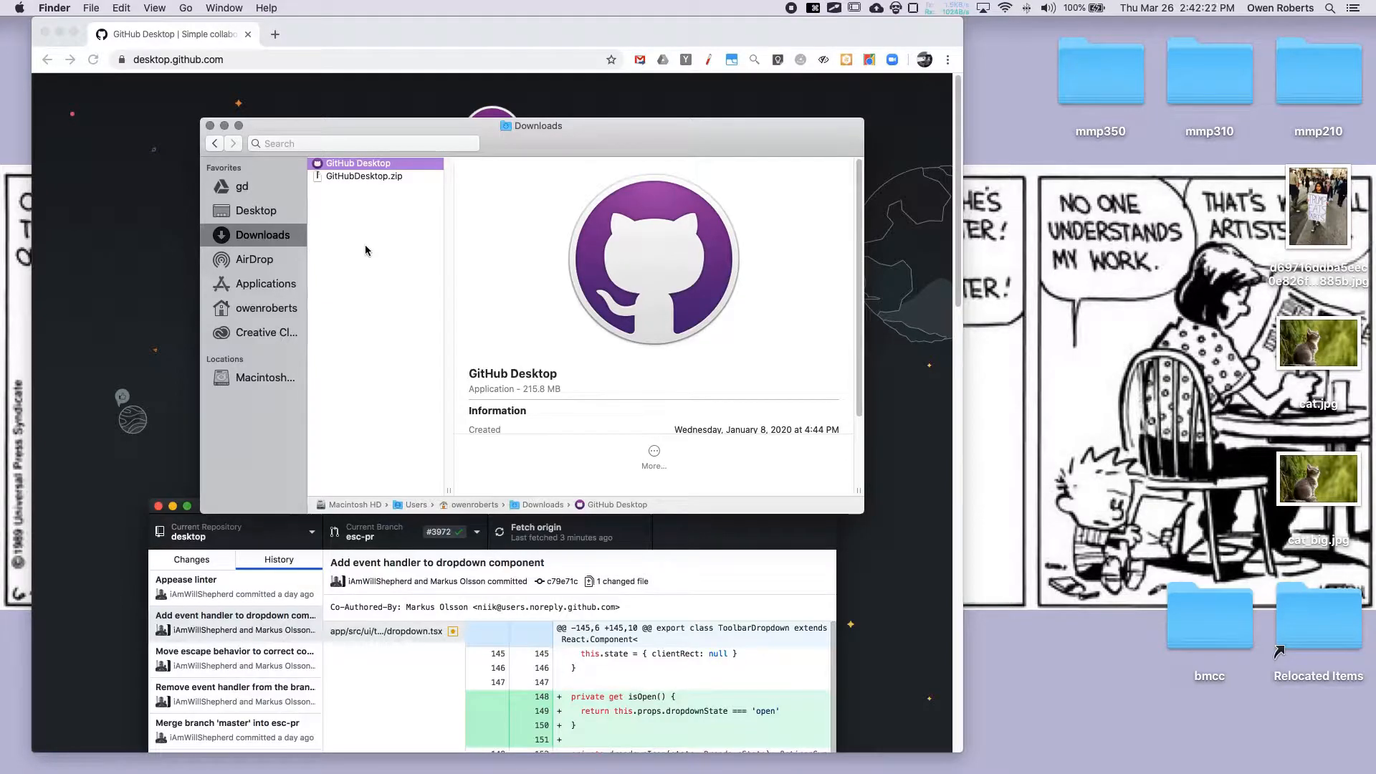
pyautogui.moveTo(318, 164); pyautogui.dragTo(267, 285)
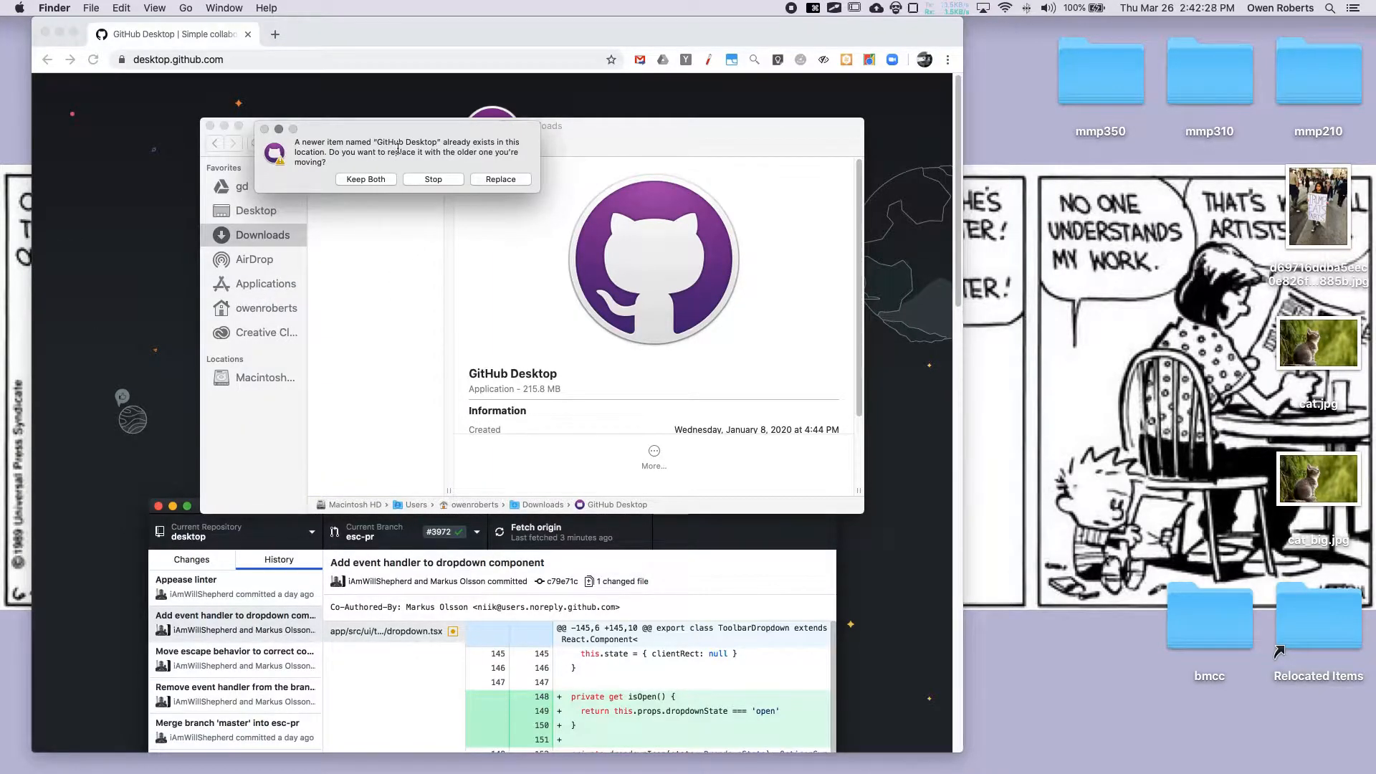
pyautogui.click(494, 179)
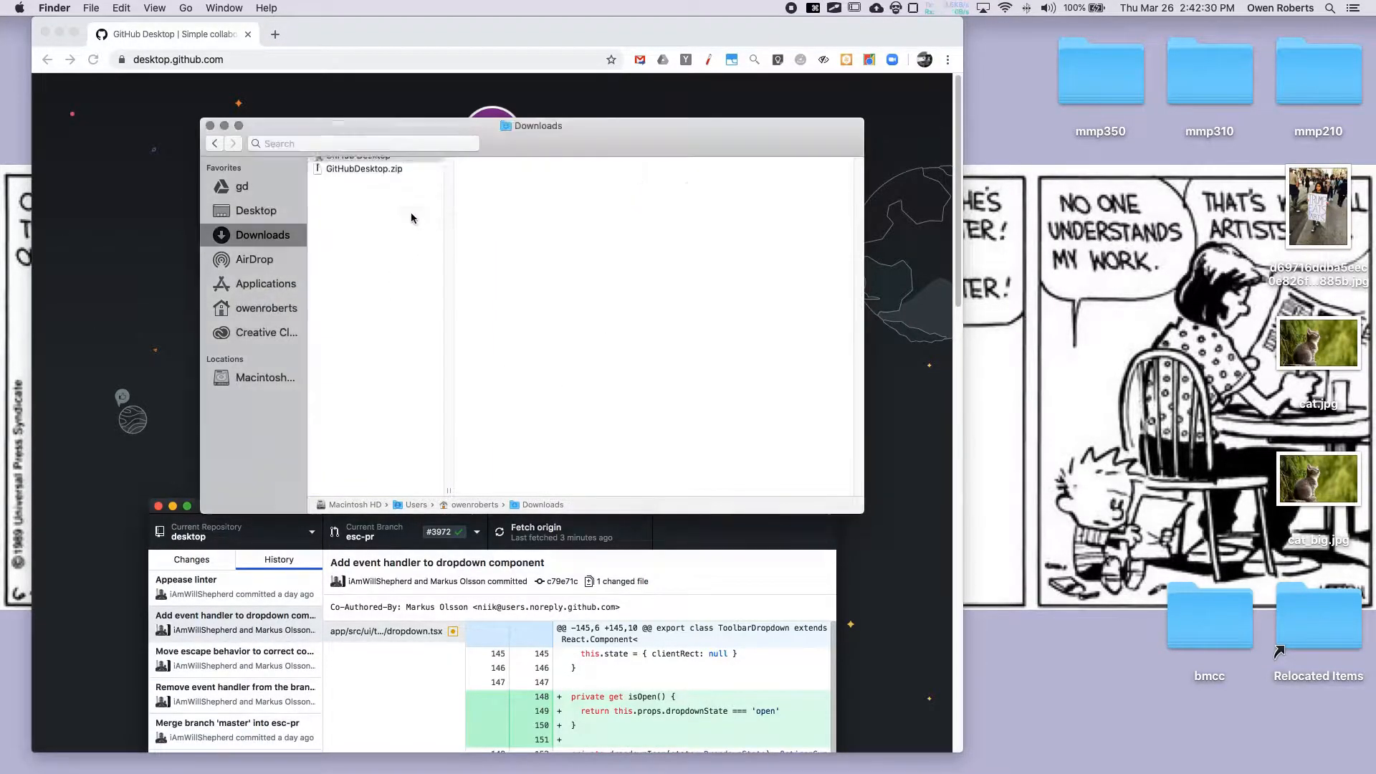
# Step: Trash GitHubDesktop.zip and close the Downloads window
pyautogui.click(377, 165)
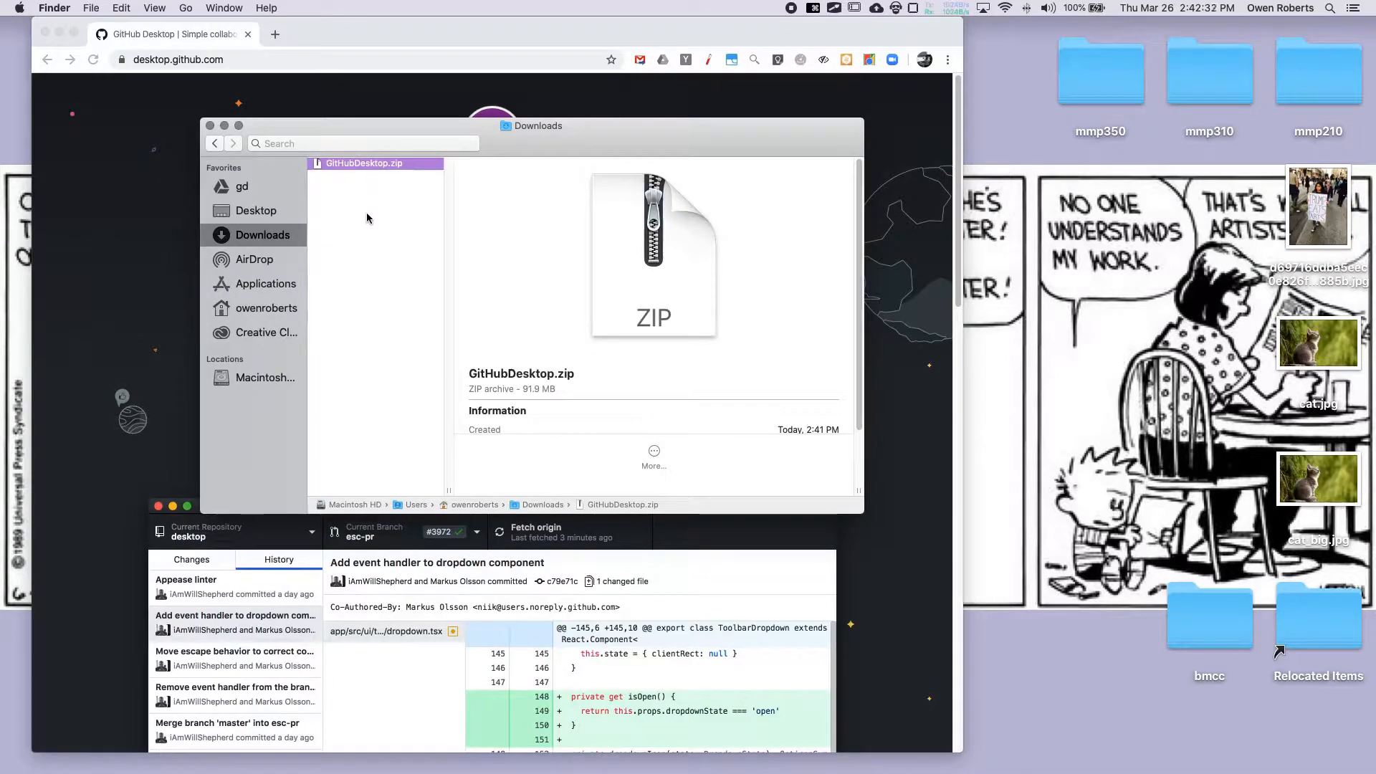
pyautogui.press('super+BackSpace')
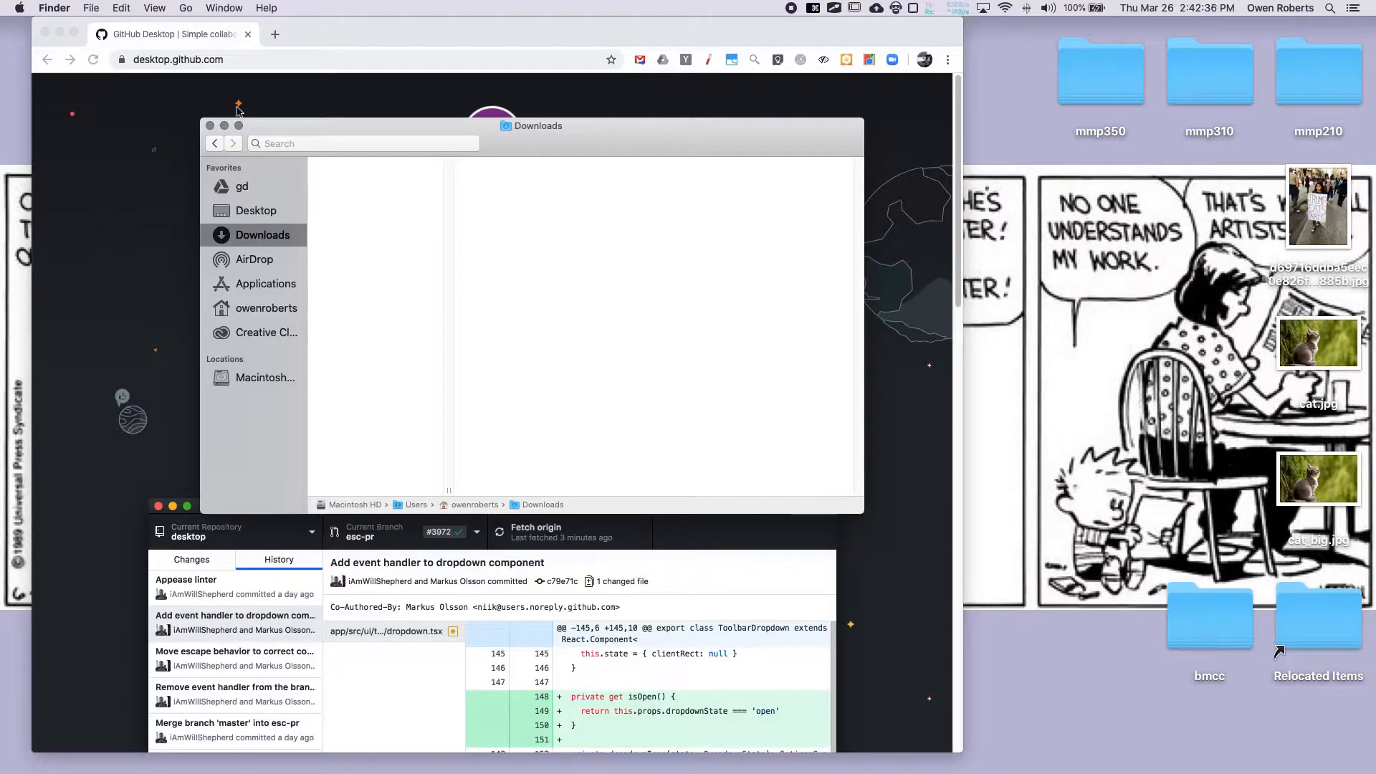
pyautogui.click(209, 125)
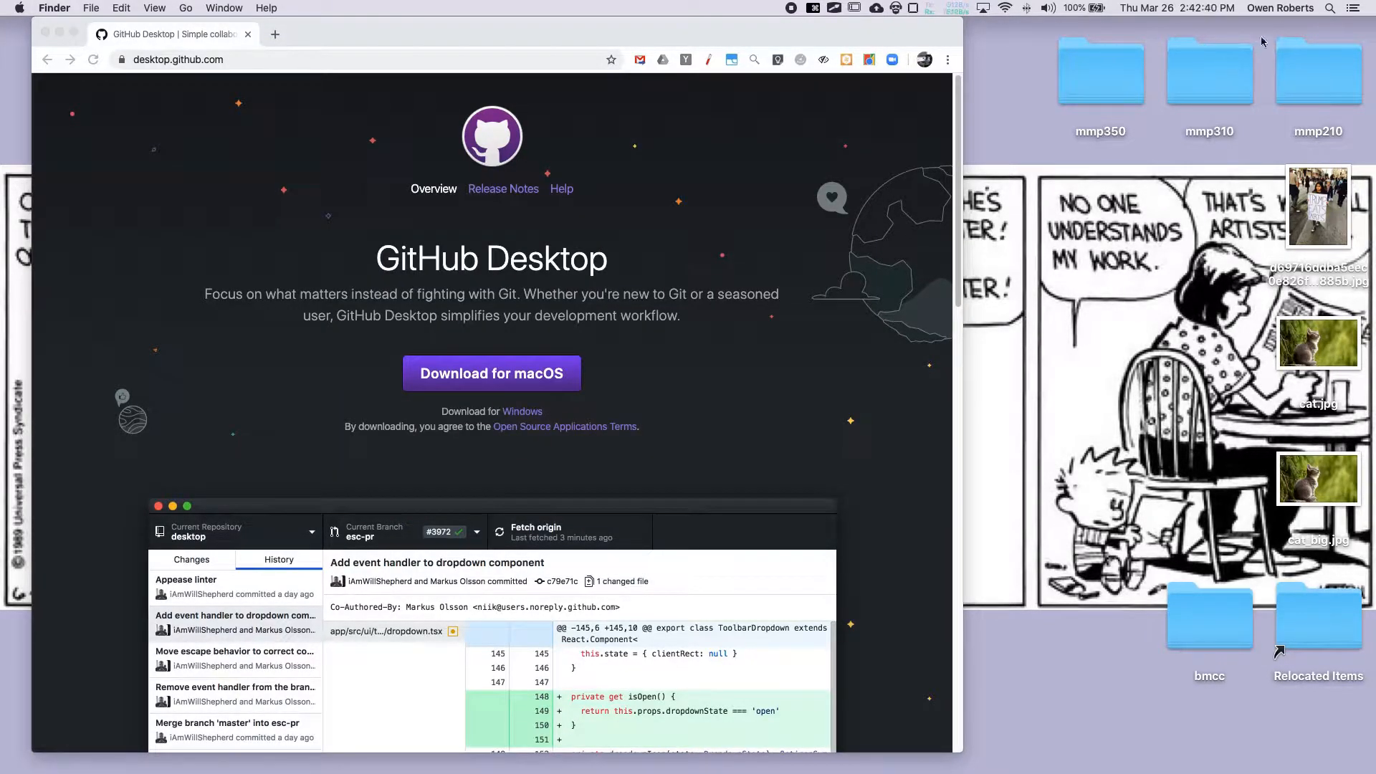
# Step: Try a system search for 'github', then browse the Launchpad app pages
pyautogui.click(1329, 8)
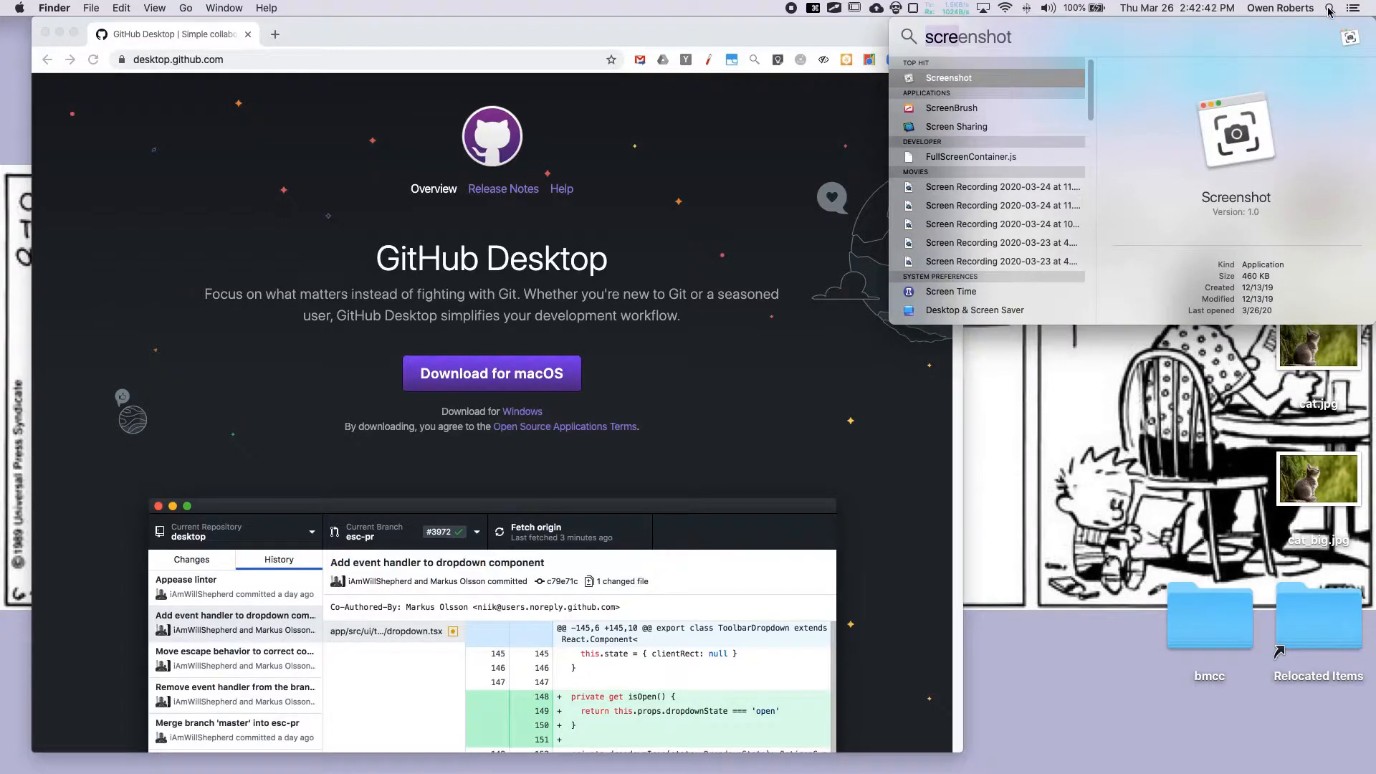
pyautogui.write('github')
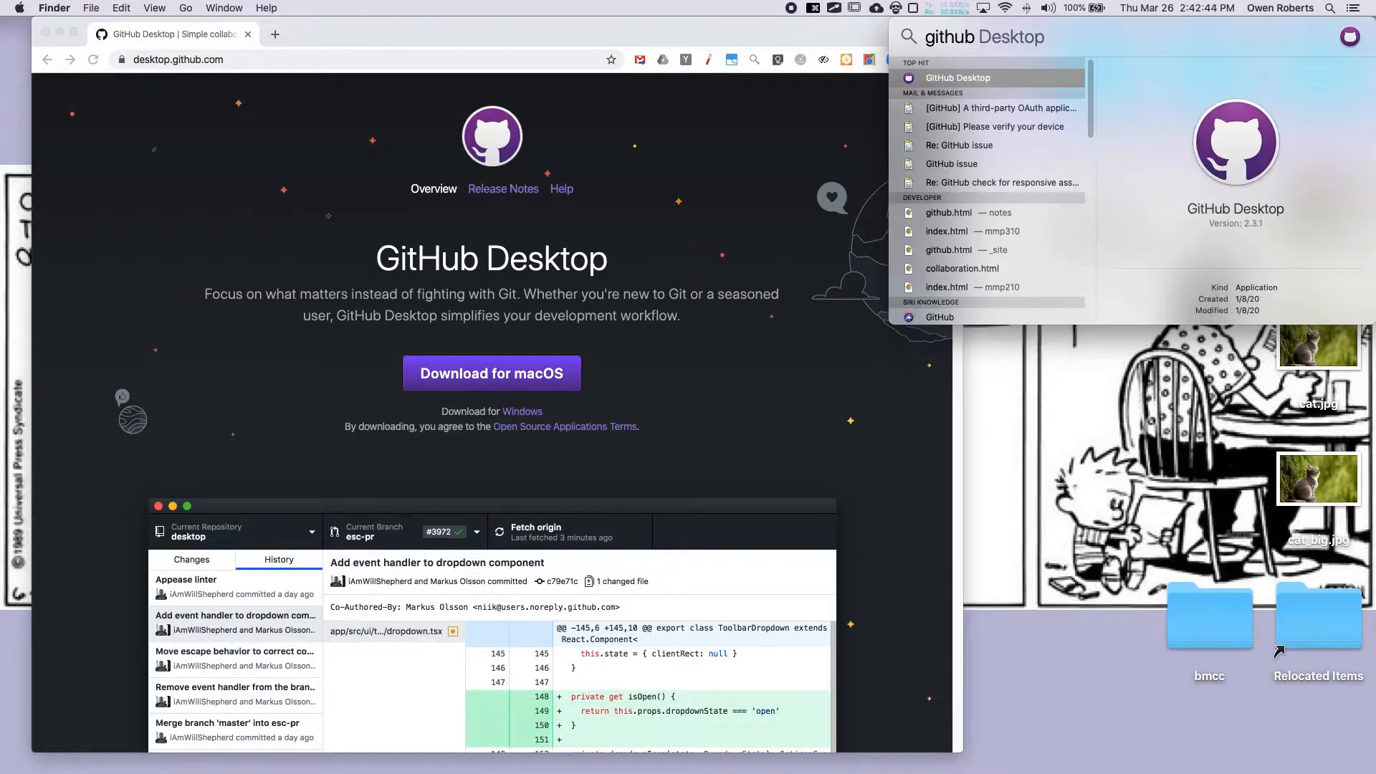
pyautogui.press('Escape')
pyautogui.press('Escape')
pyautogui.hotkey('ctrl', 'Up')
pyautogui.hotkey('ctrl', 'Up')
pyautogui.press('F4')
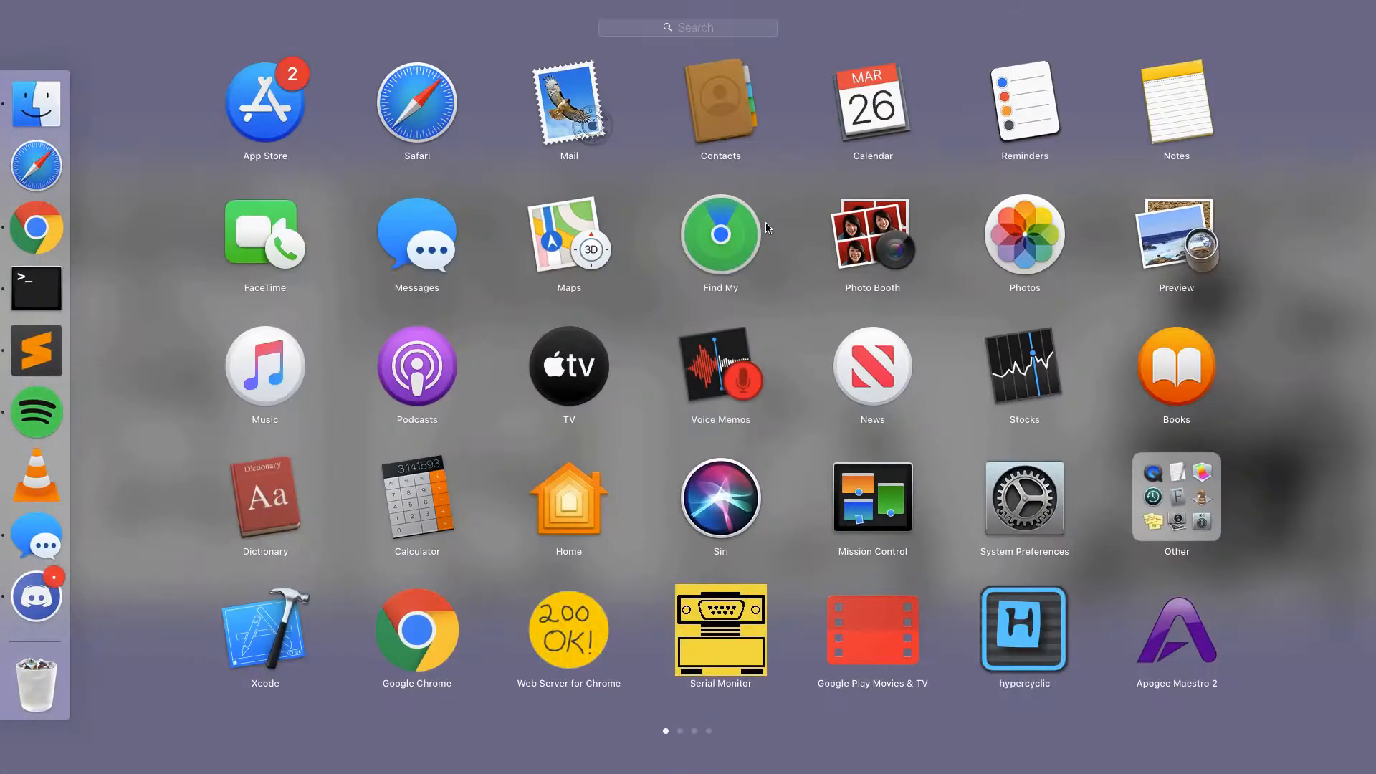
pyautogui.press('Right')
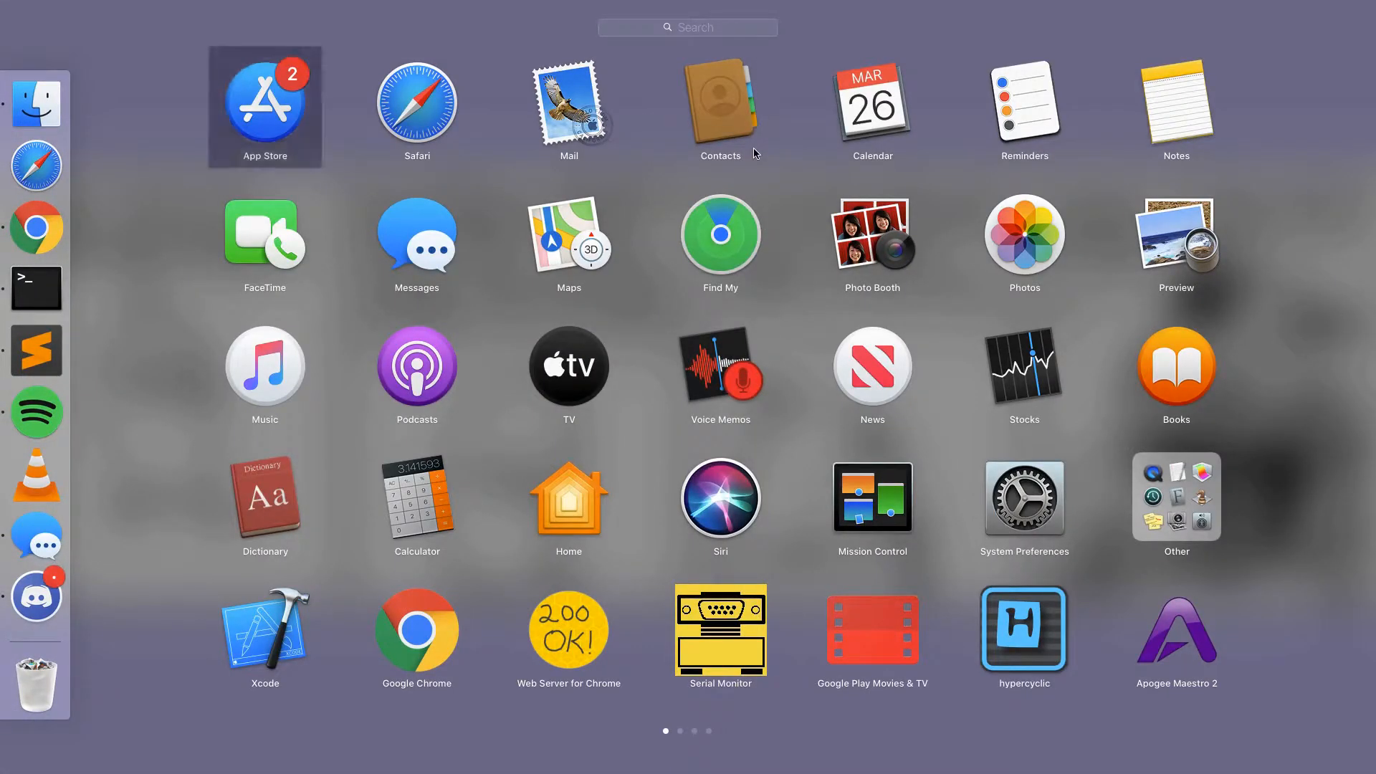
pyautogui.press('Right')
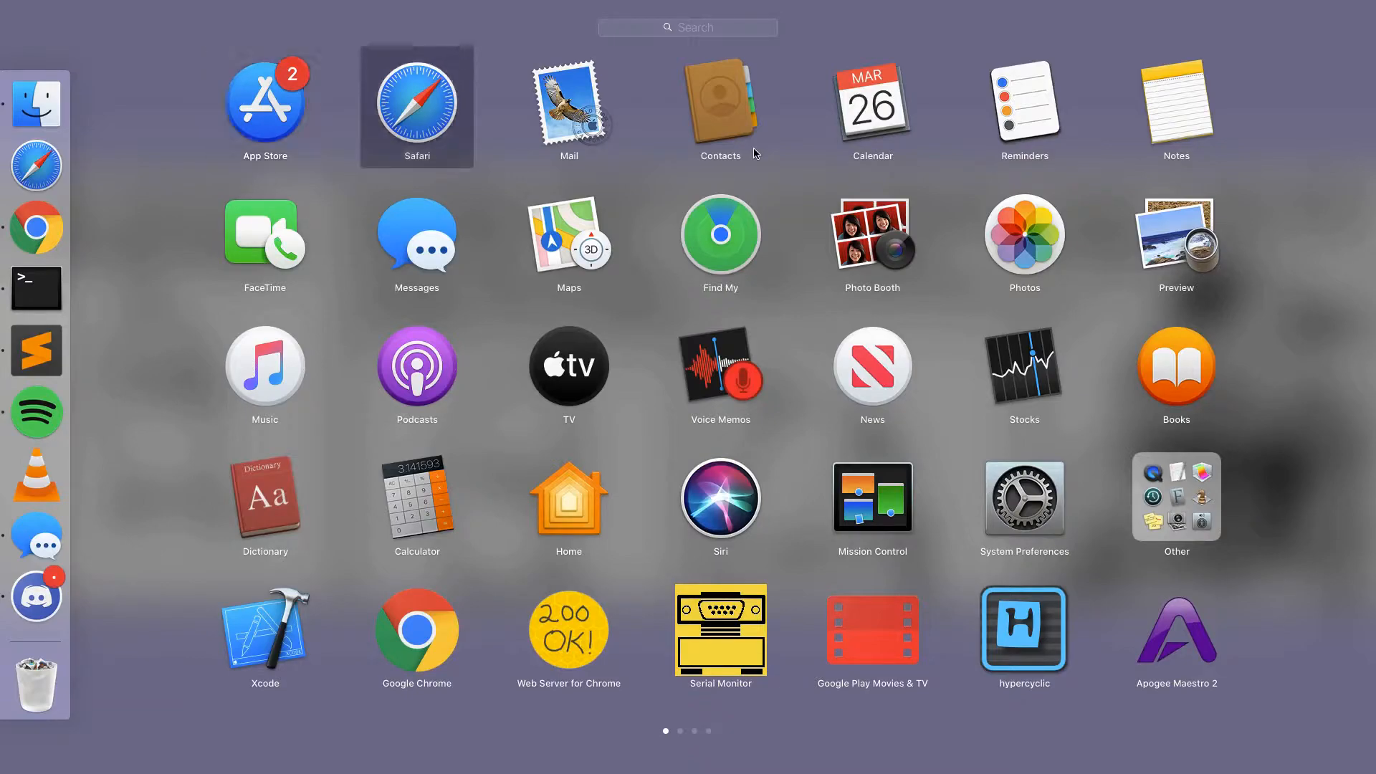
pyautogui.hscroll(5, 883, 423)
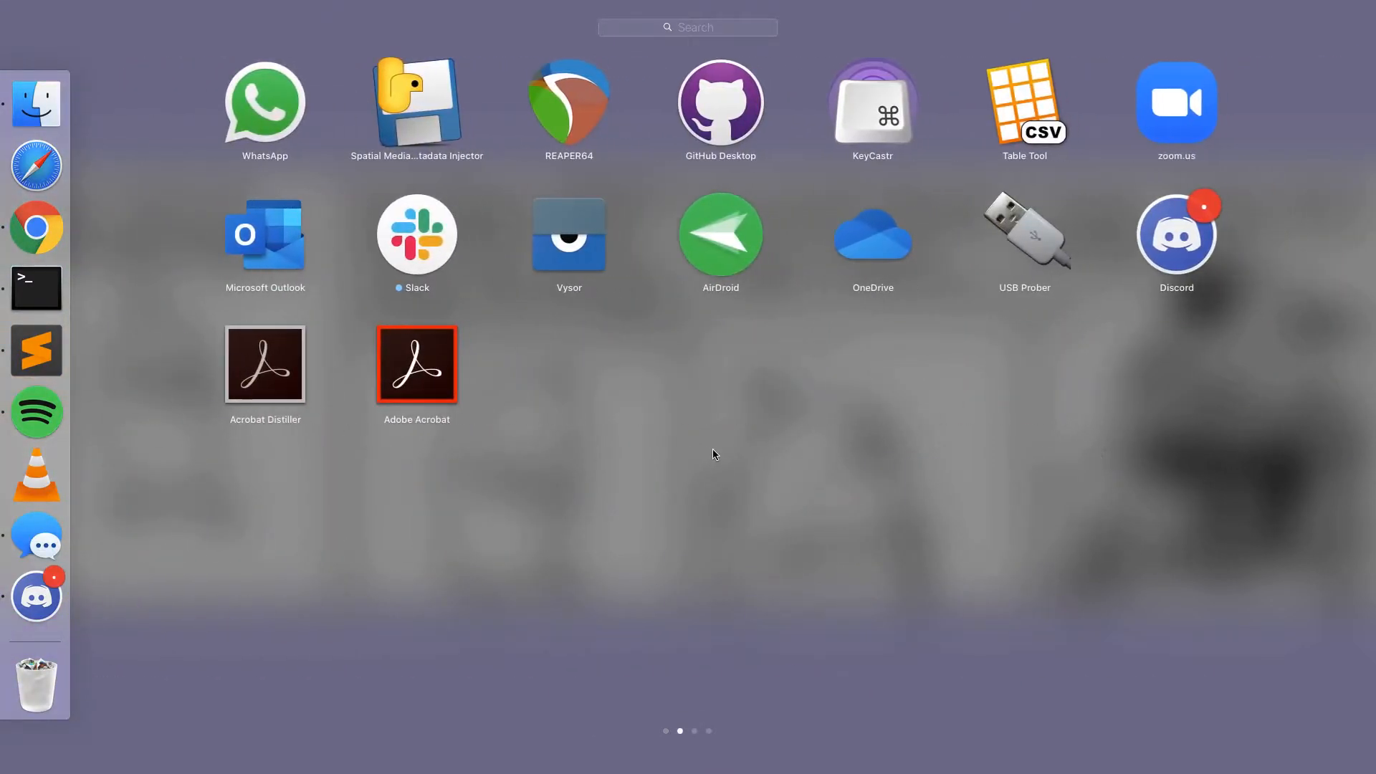
pyautogui.moveTo(883, 427); pyautogui.dragTo(470, 426)
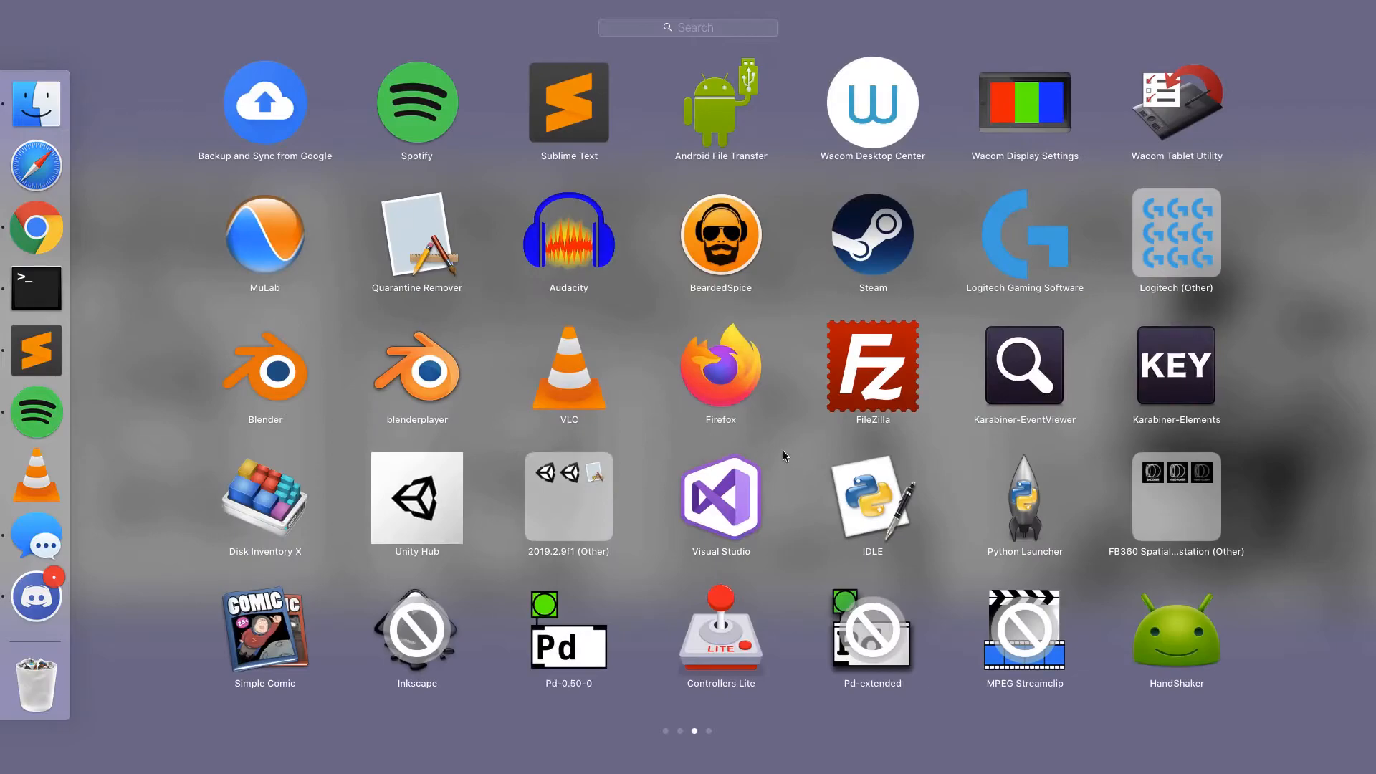
pyautogui.hscroll(-10, 617, 437)
# Step: Type 'github' in the Launchpad search field to find GitHub Desktop
pyautogui.click(697, 28)
pyautogui.write('git')
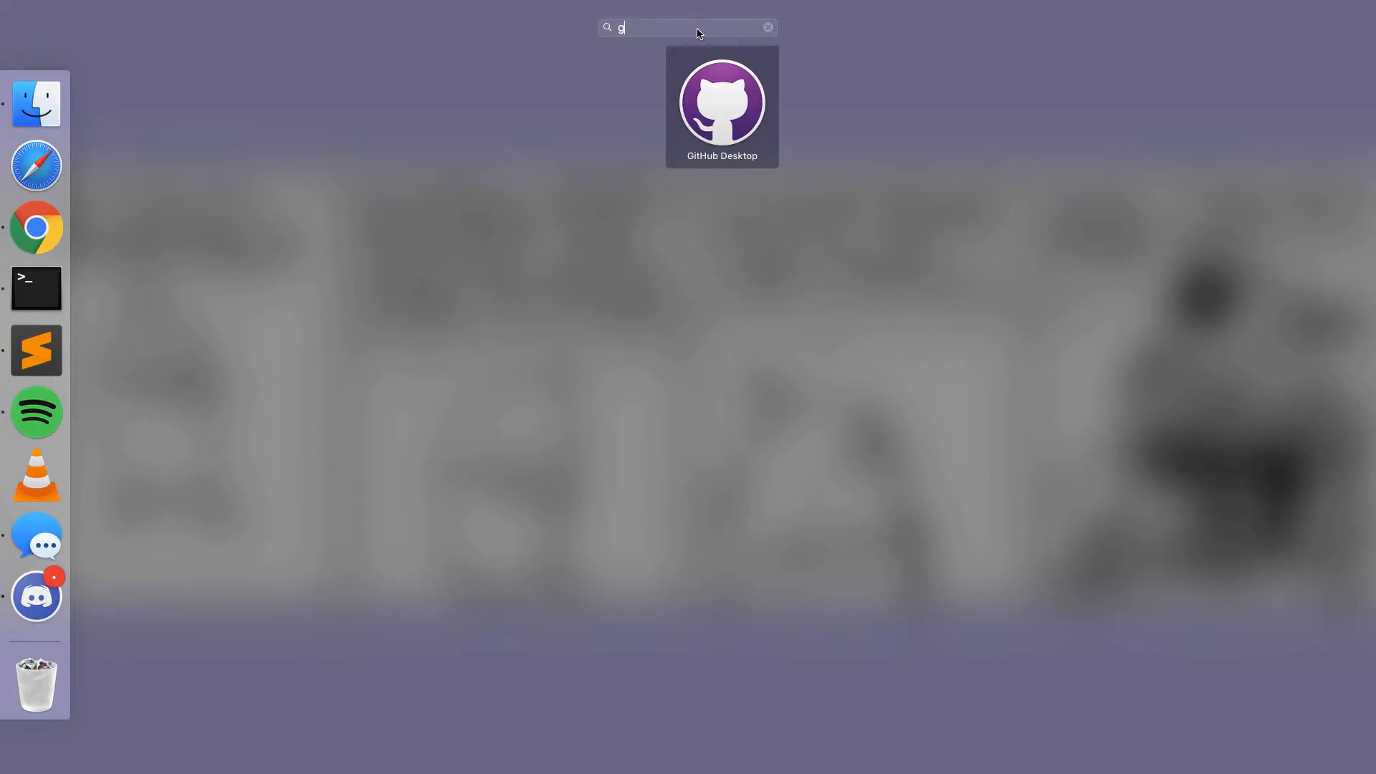
pyautogui.press('BackSpace')
pyautogui.press('Escape')
pyautogui.press('F4')
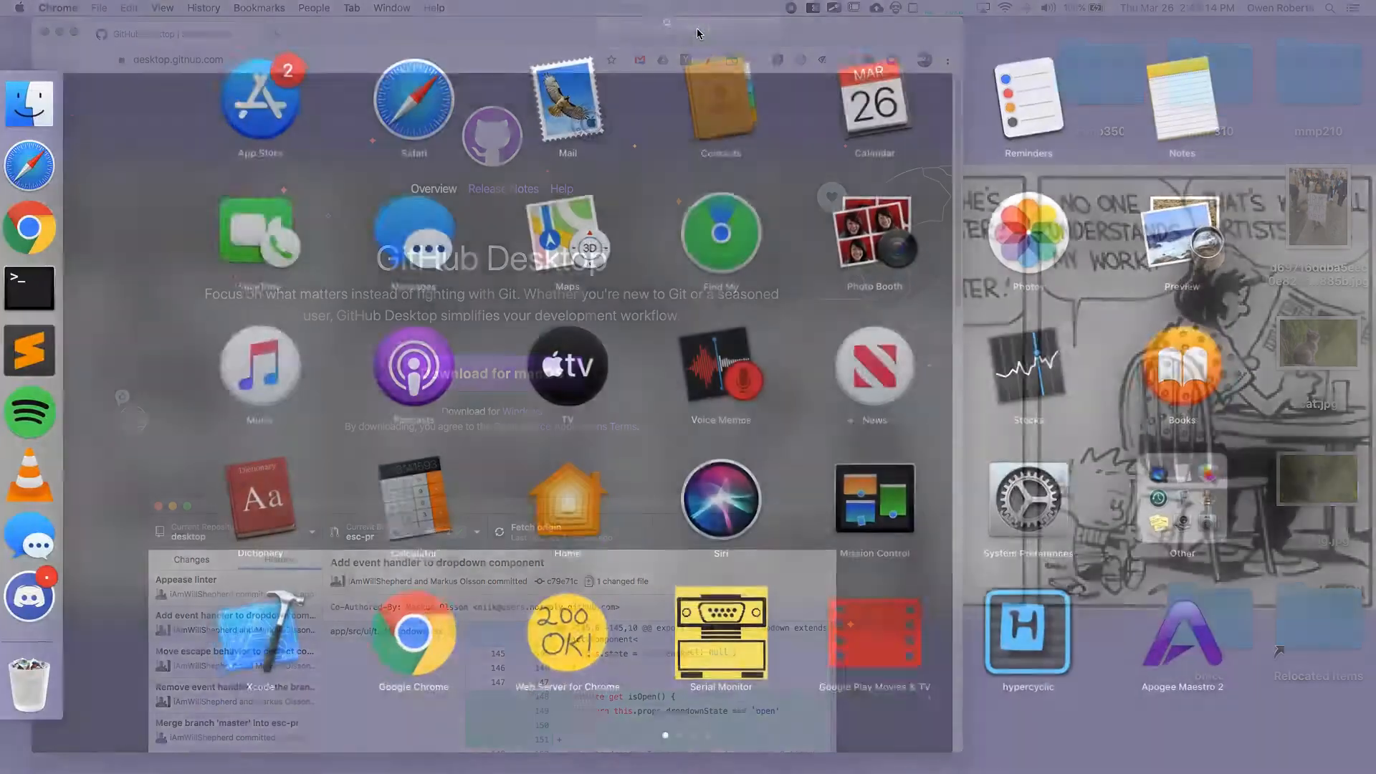
pyautogui.write('github')
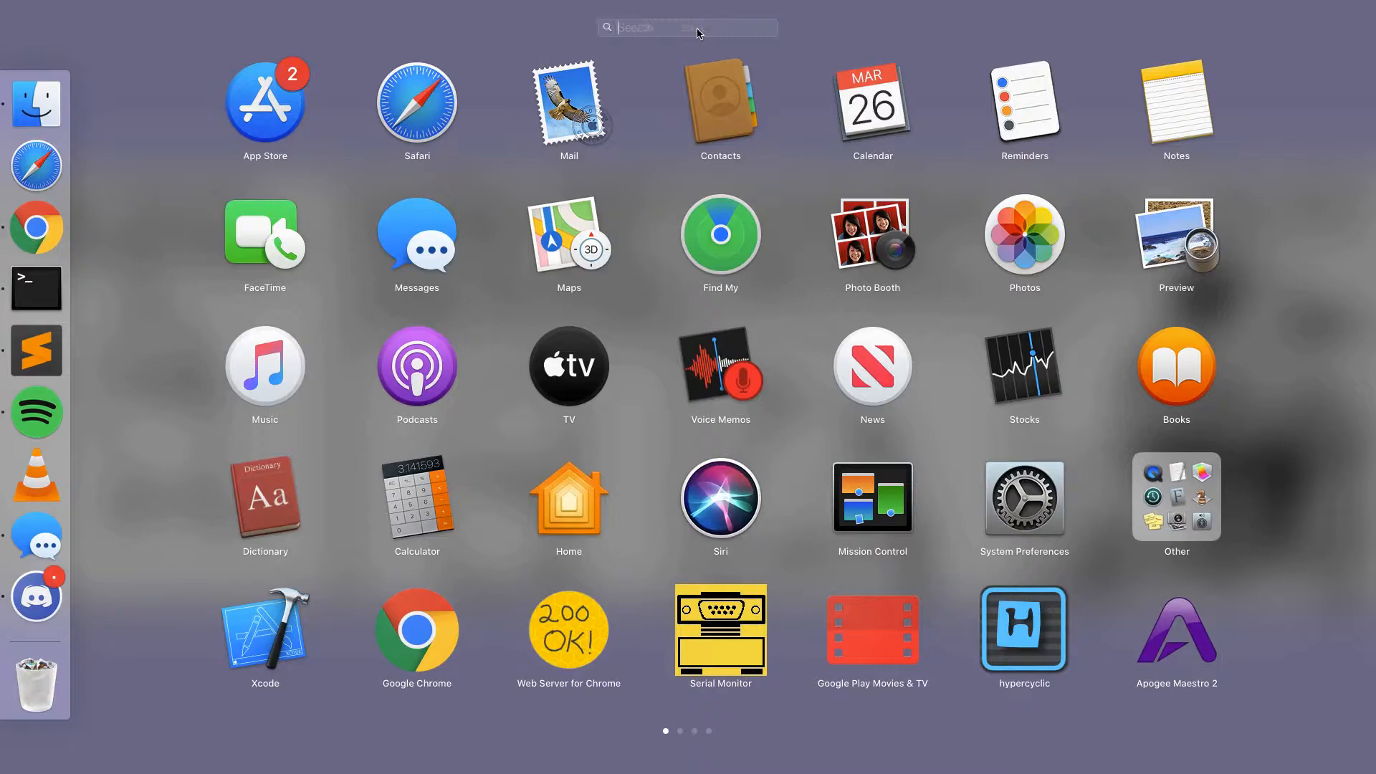
# Step: Launch GitHub Desktop and confirm Open in the downloaded-app warning
pyautogui.press('Return')
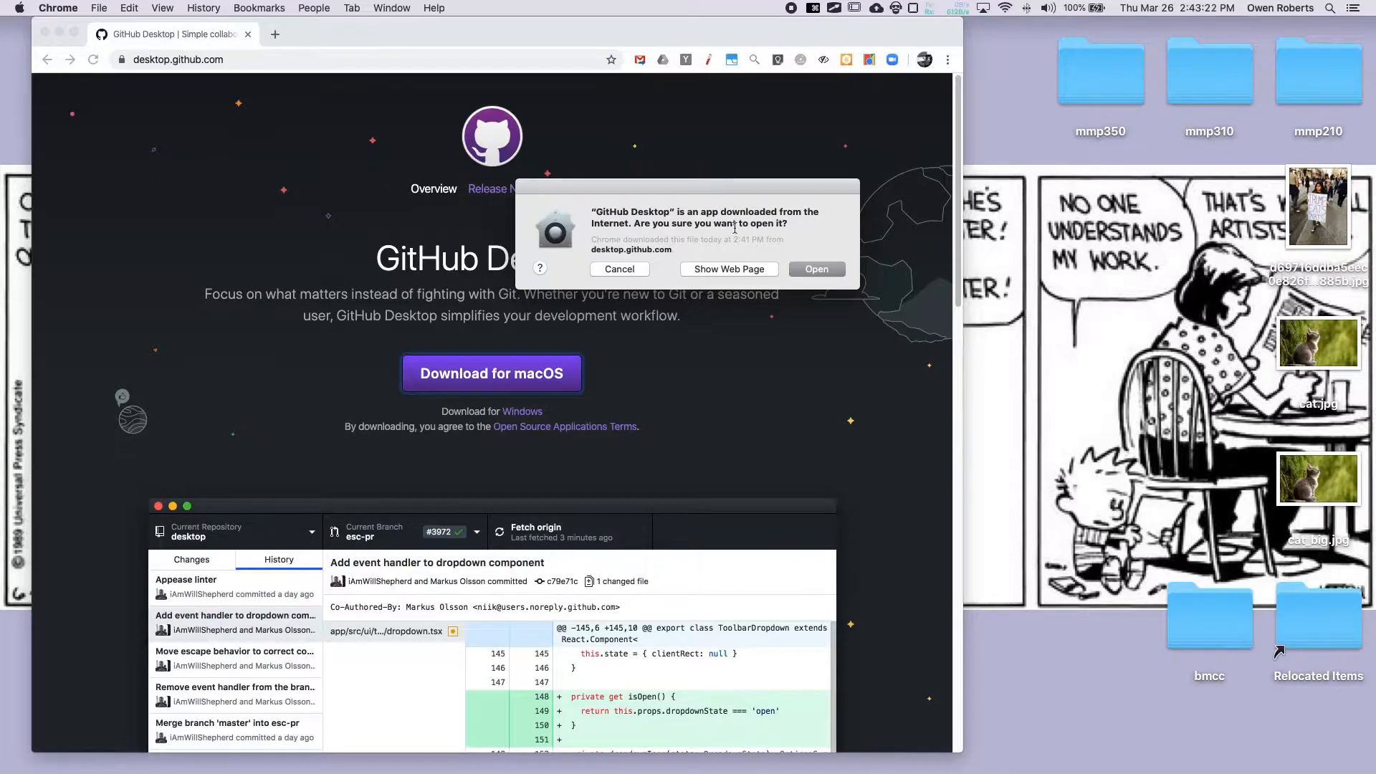
pyautogui.click(816, 271)
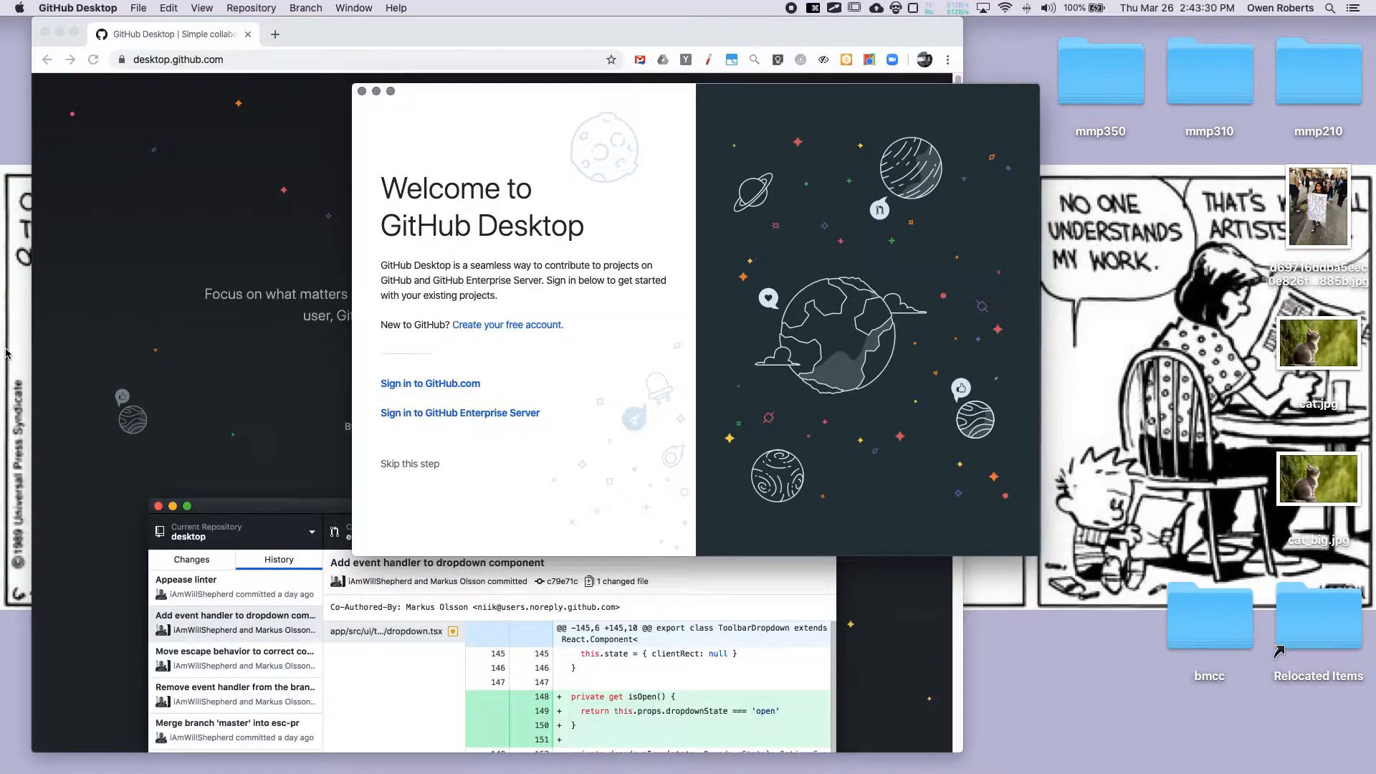
# Step: Show GitHub Desktop's Dock menu, then dismiss it
pyautogui.moveTo(4, 358)
pyautogui.rightClick(30, 601)
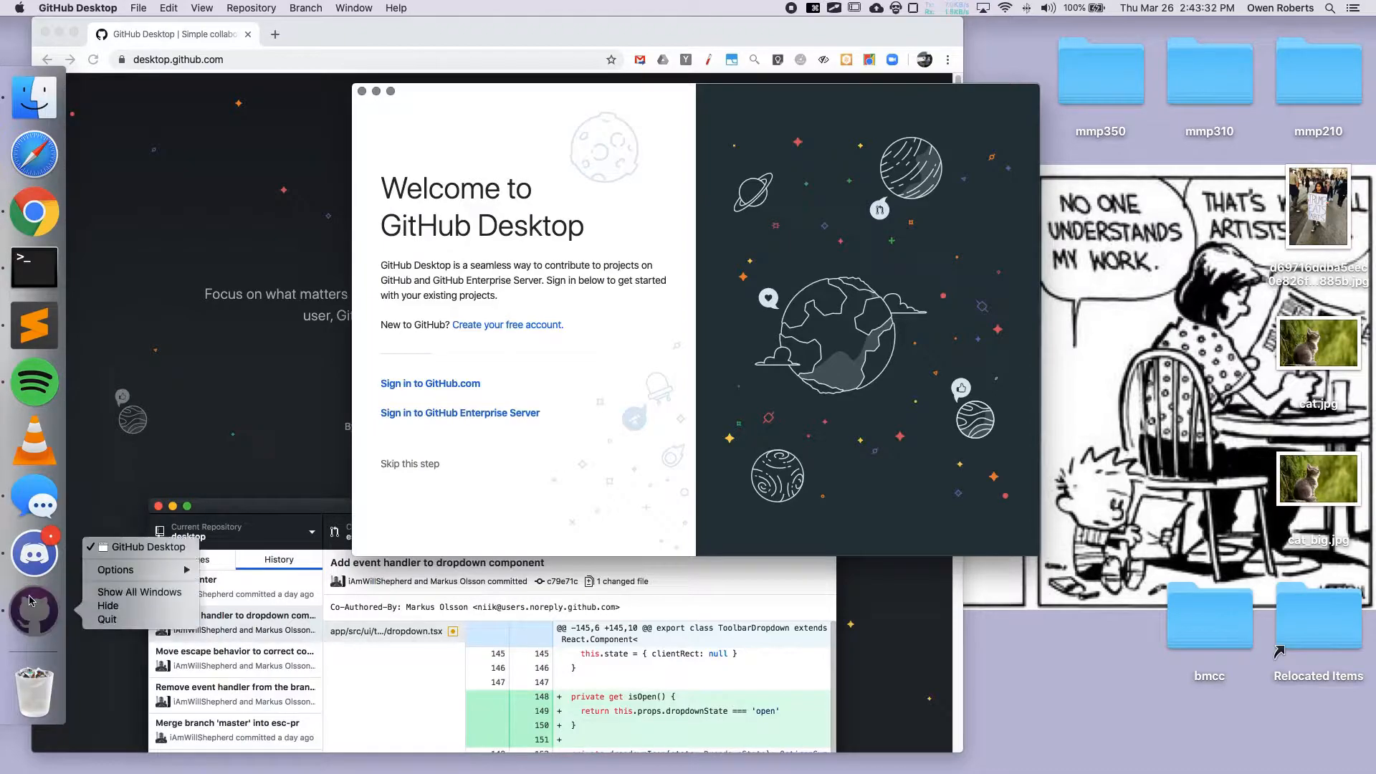
pyautogui.moveTo(143, 570)
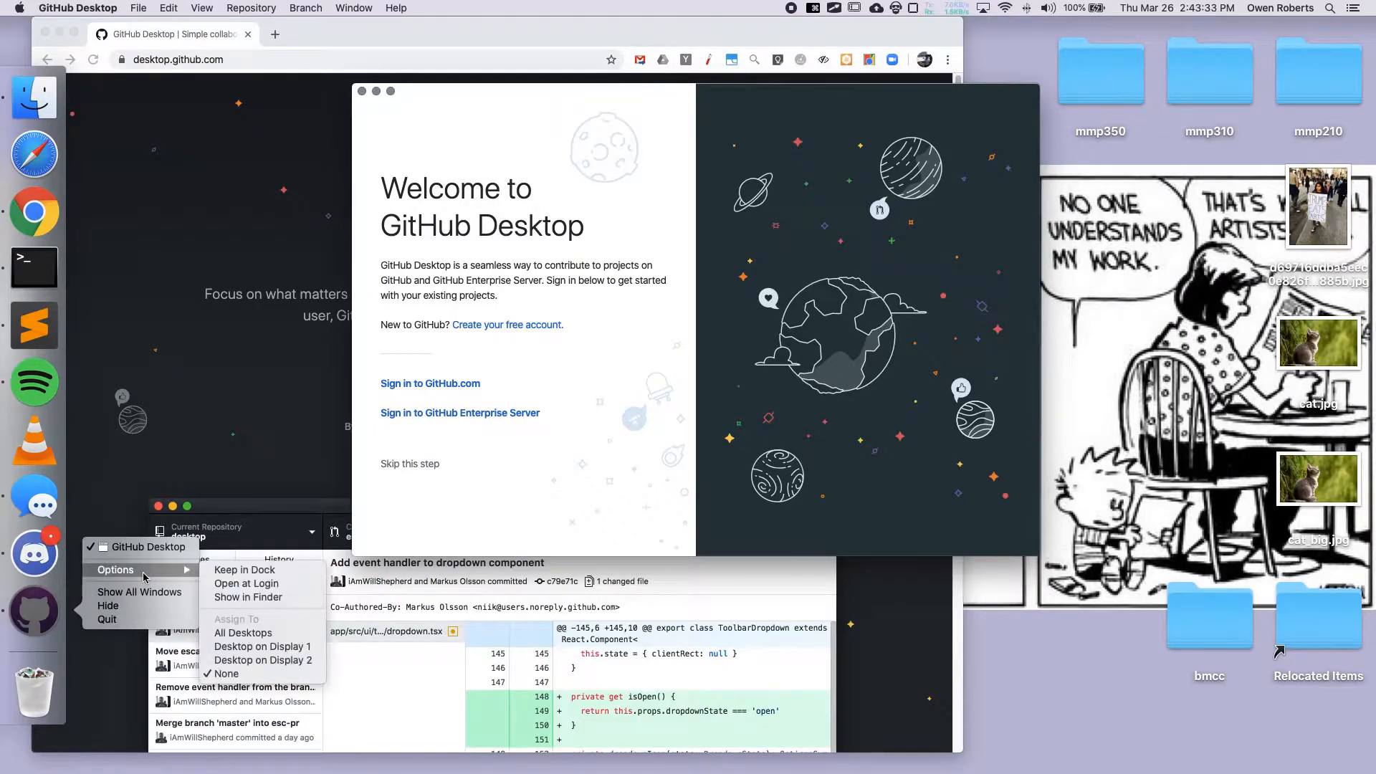
pyautogui.click(250, 570)
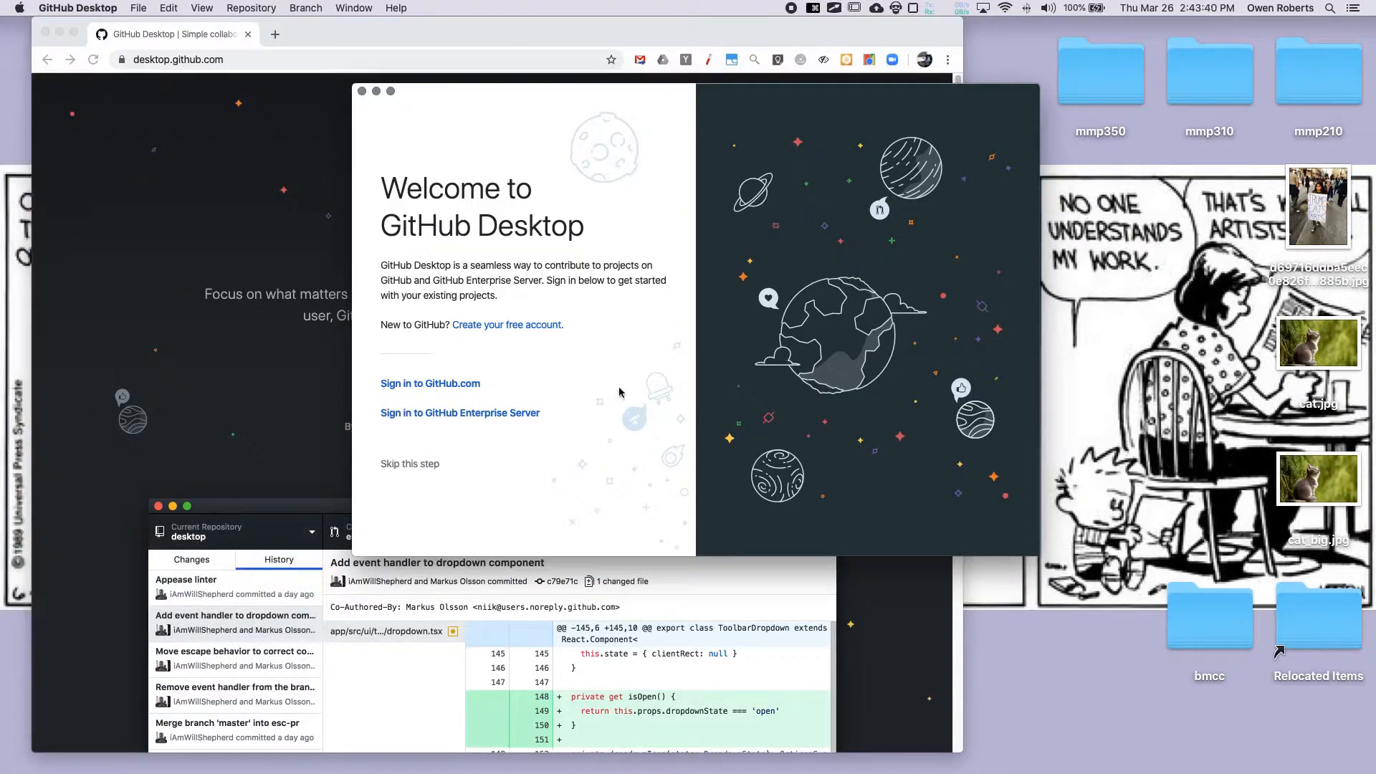
# Step: Sign in to GitHub.com with the account's username and password
pyautogui.click(441, 387)
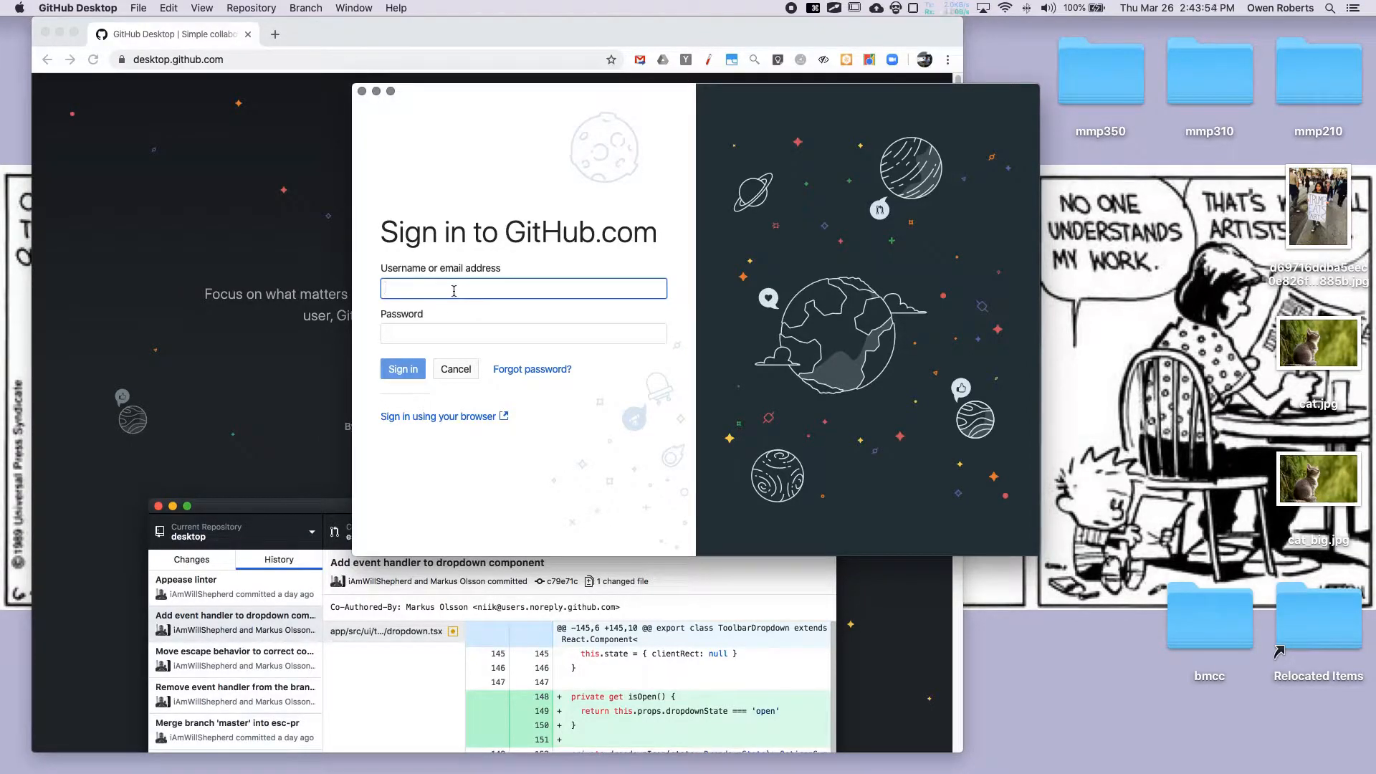
pyautogui.write('owenbmcc')
pyautogui.press('Tab')
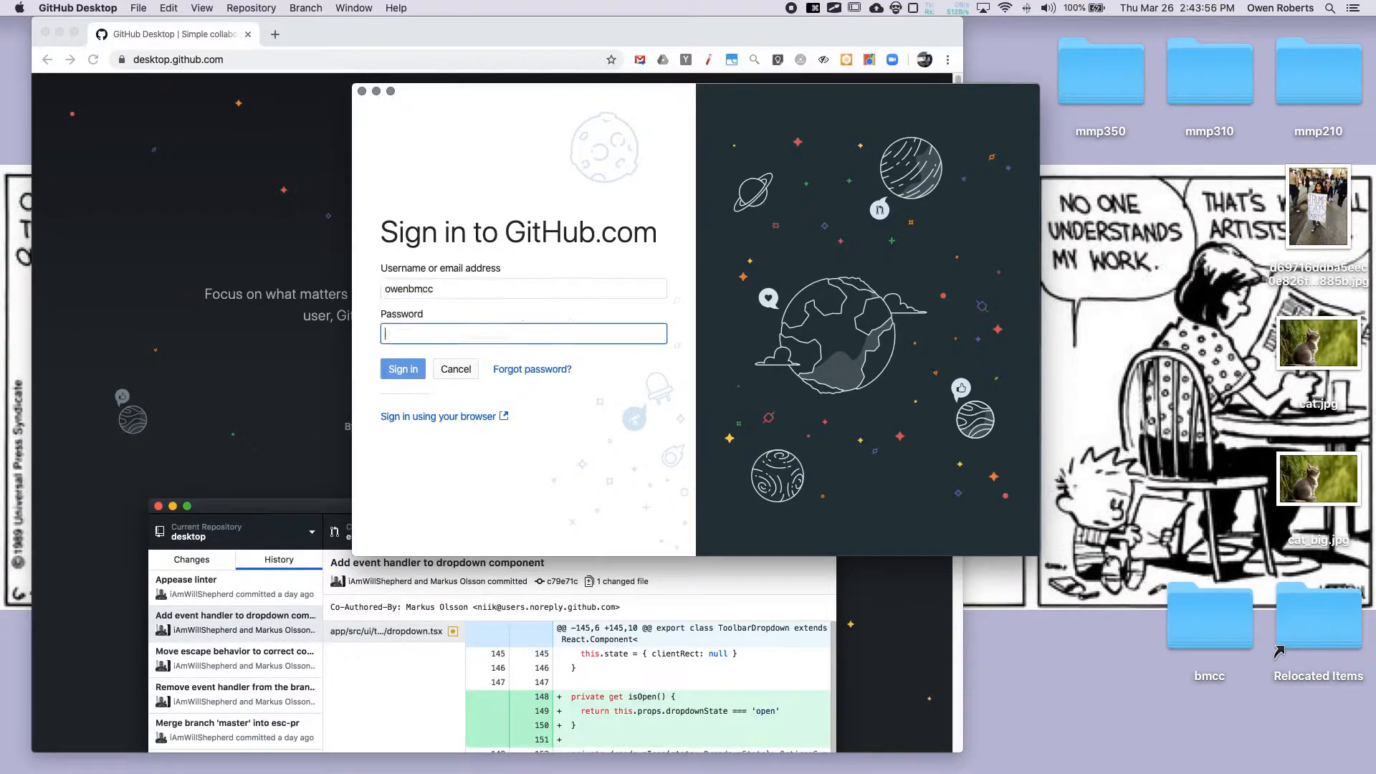
pyautogui.write('•••')
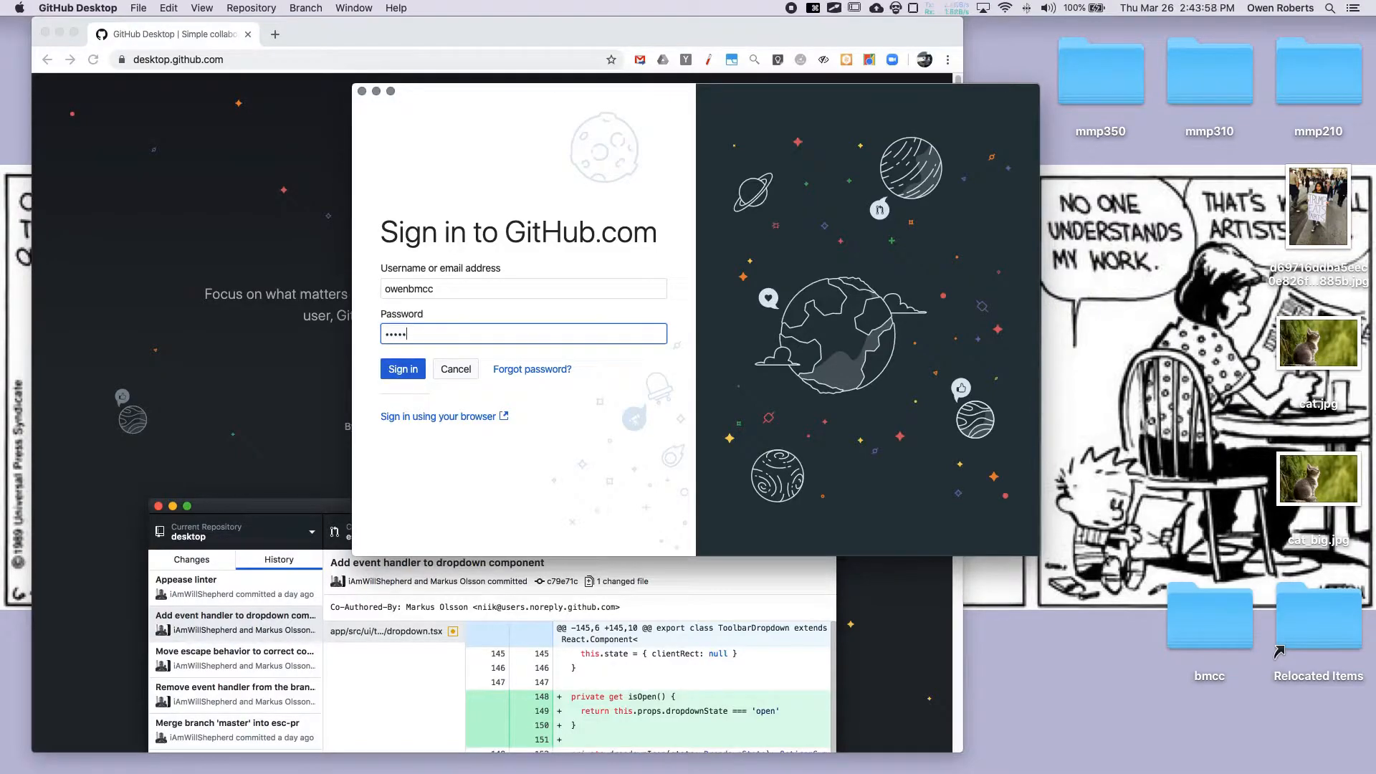
pyautogui.write('•')
pyautogui.press('Return')
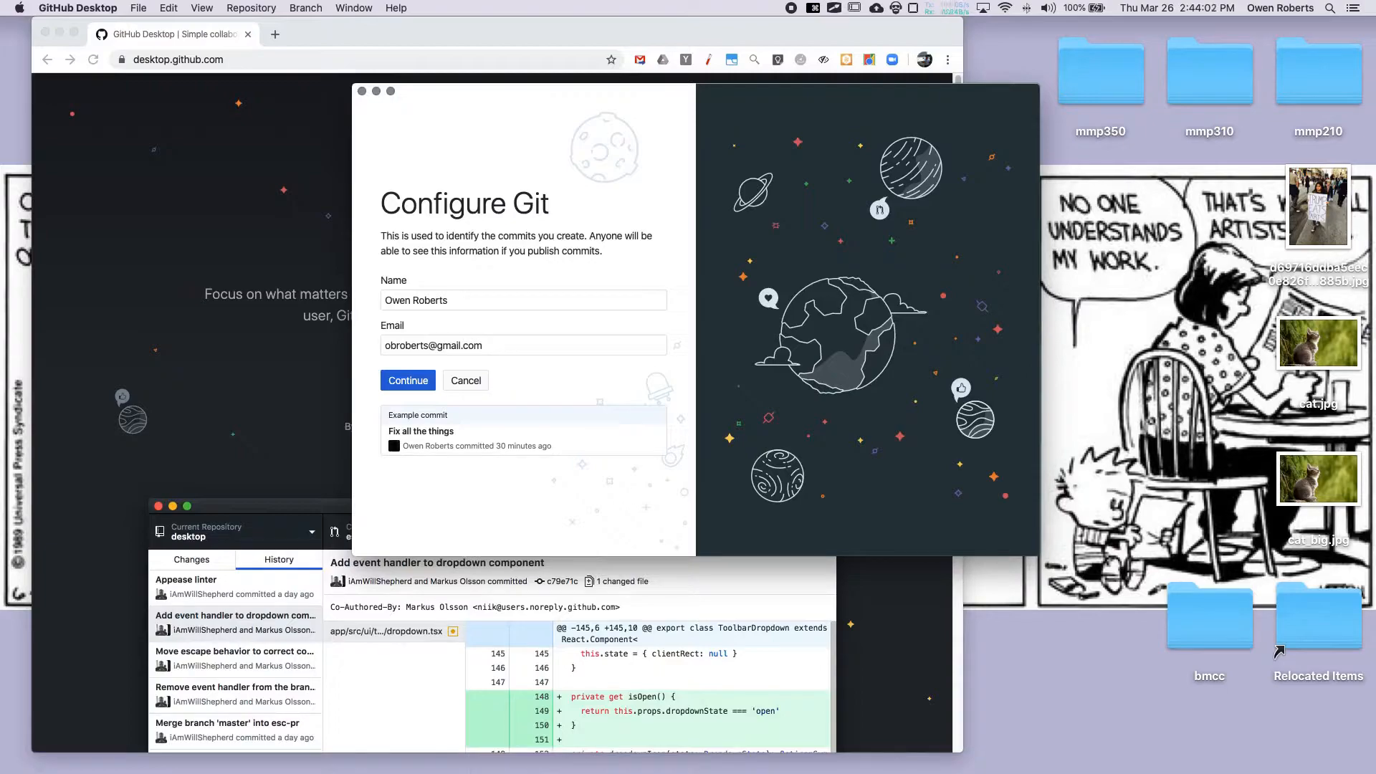
# Step: Keep the suggested Git name and email, then finish setup with usage stats enabled
pyautogui.tripleClick(389, 301)
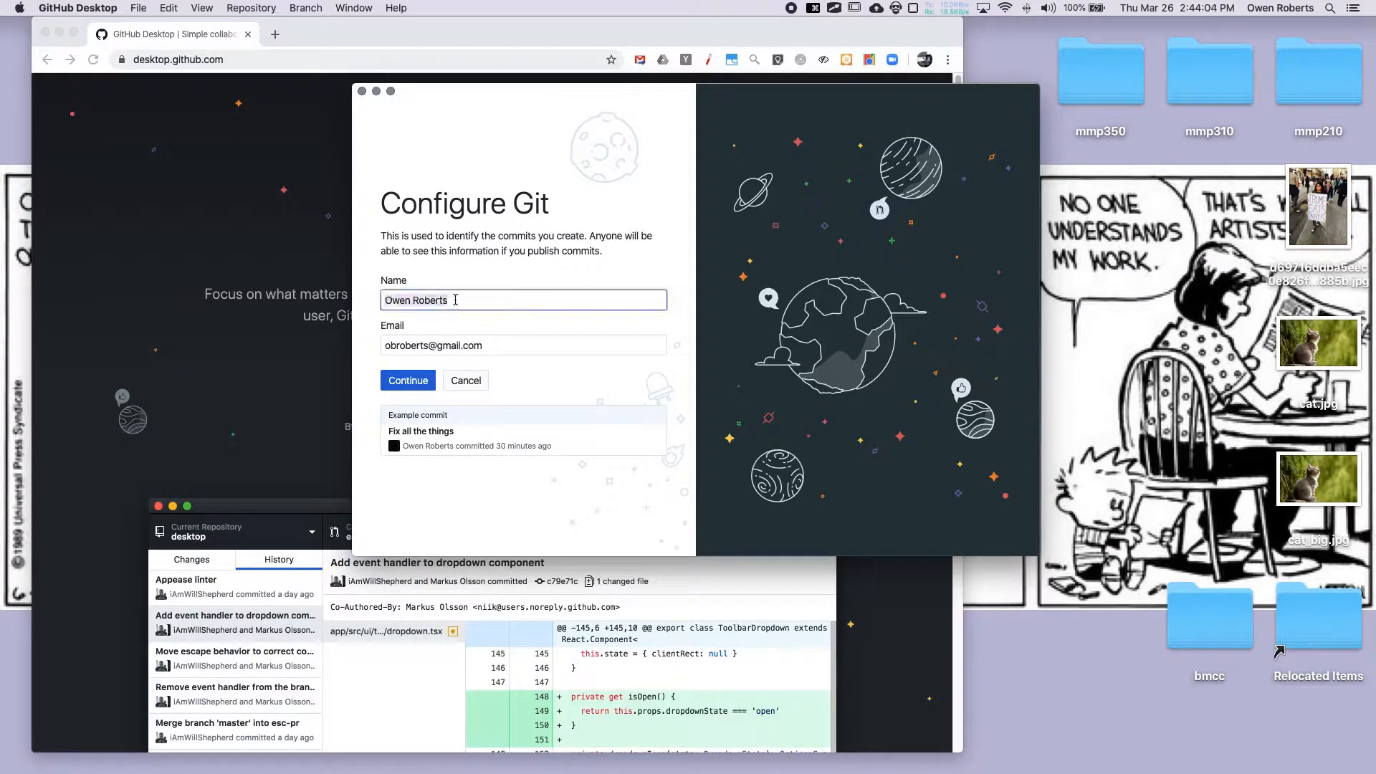
pyautogui.moveTo(387, 346); pyautogui.dragTo(520, 347)
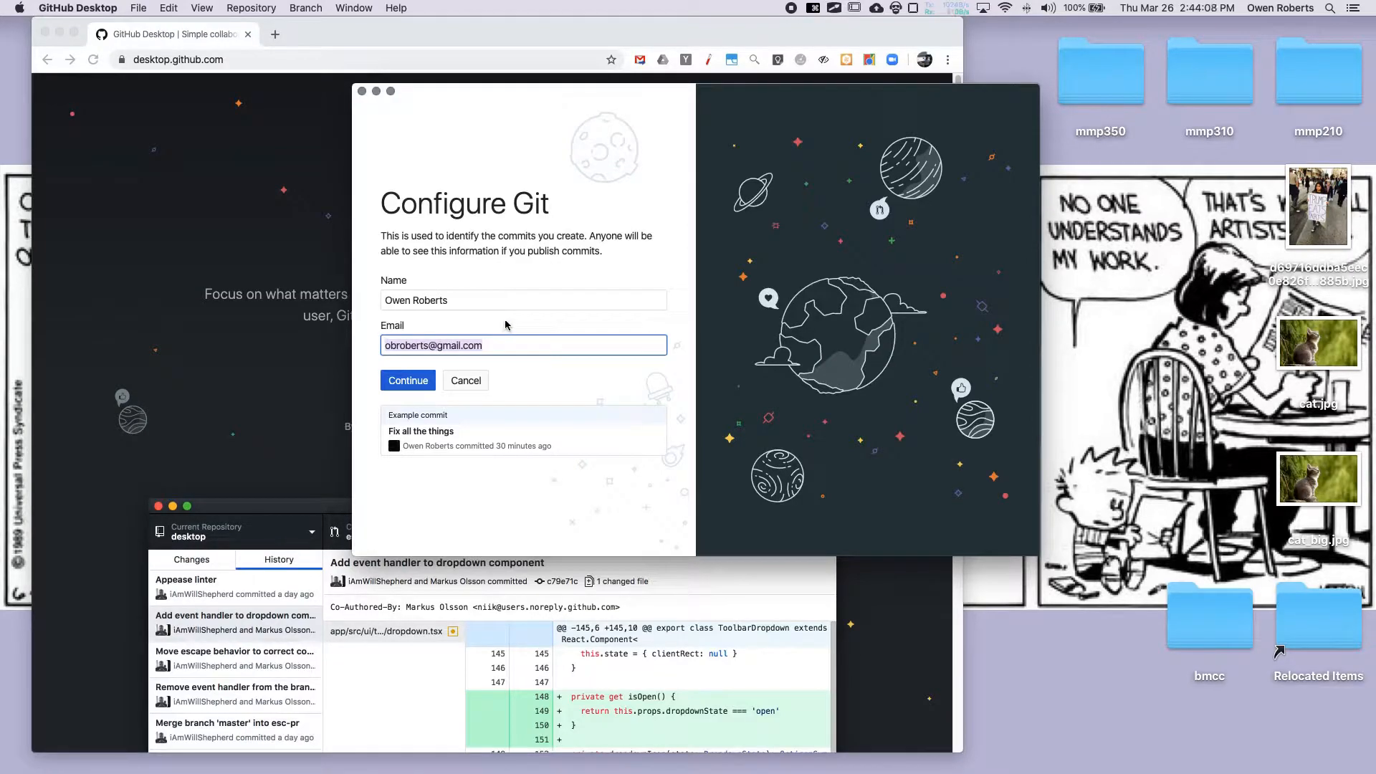
pyautogui.click(407, 382)
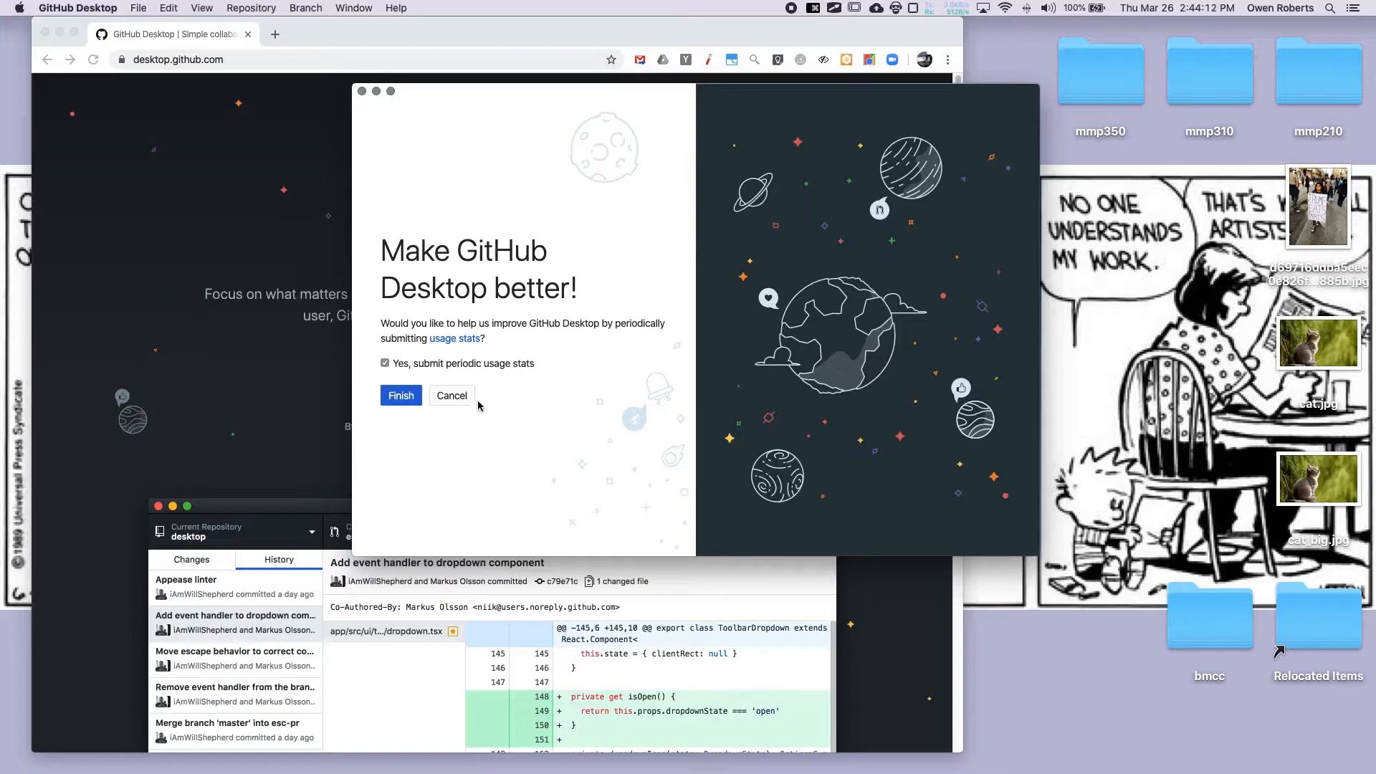
pyautogui.click(406, 392)
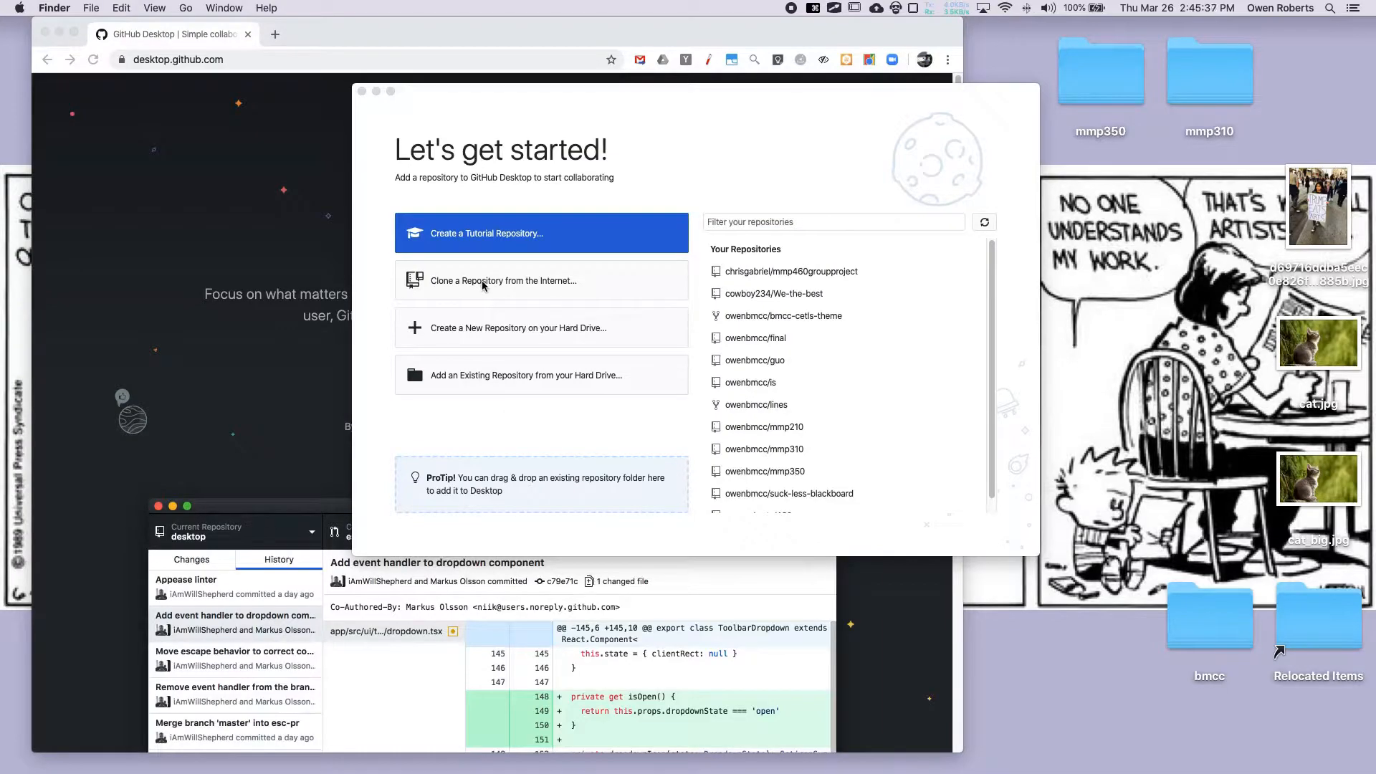
# Step: Filter the repository list by 'mmp' and select mmp210 to clone
pyautogui.click(484, 285)
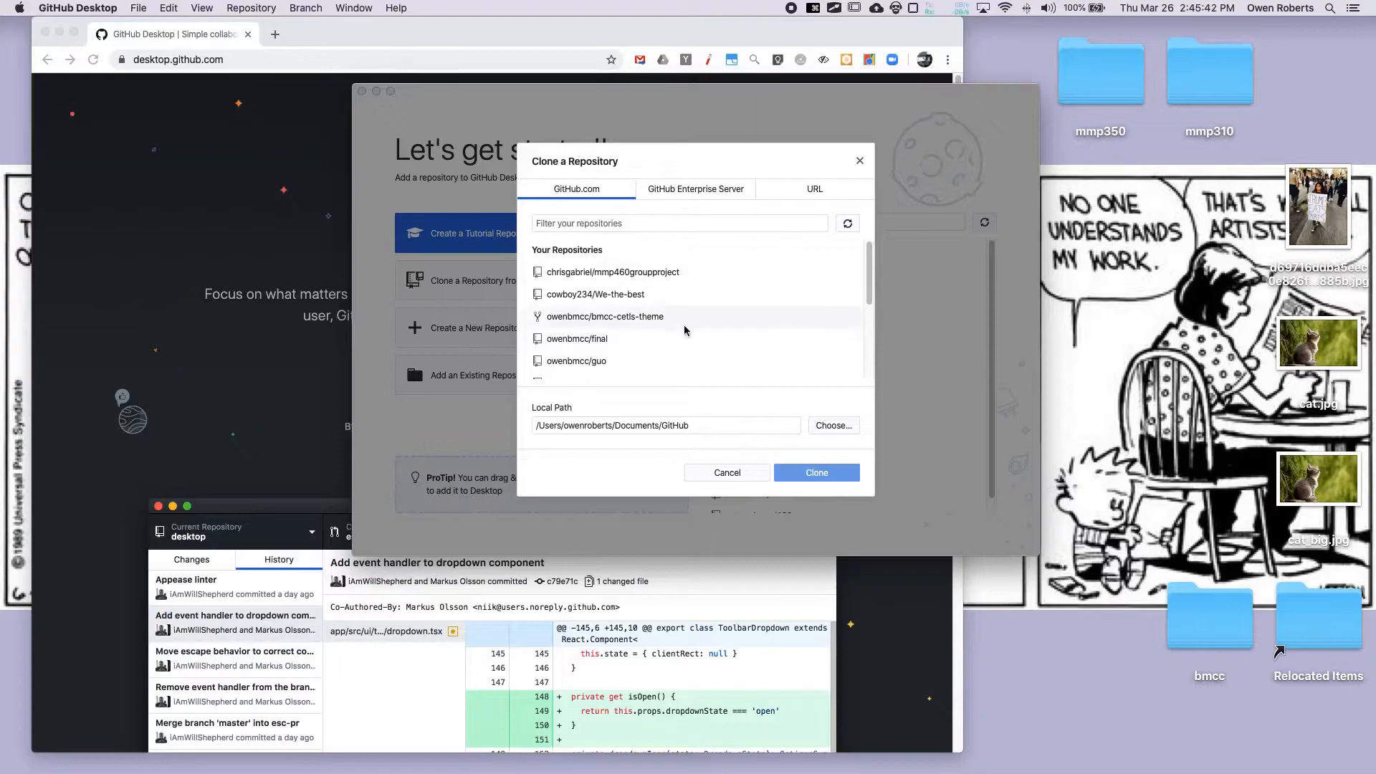
pyautogui.scroll(-3, 684, 326)
pyautogui.scroll(-3, 675, 311)
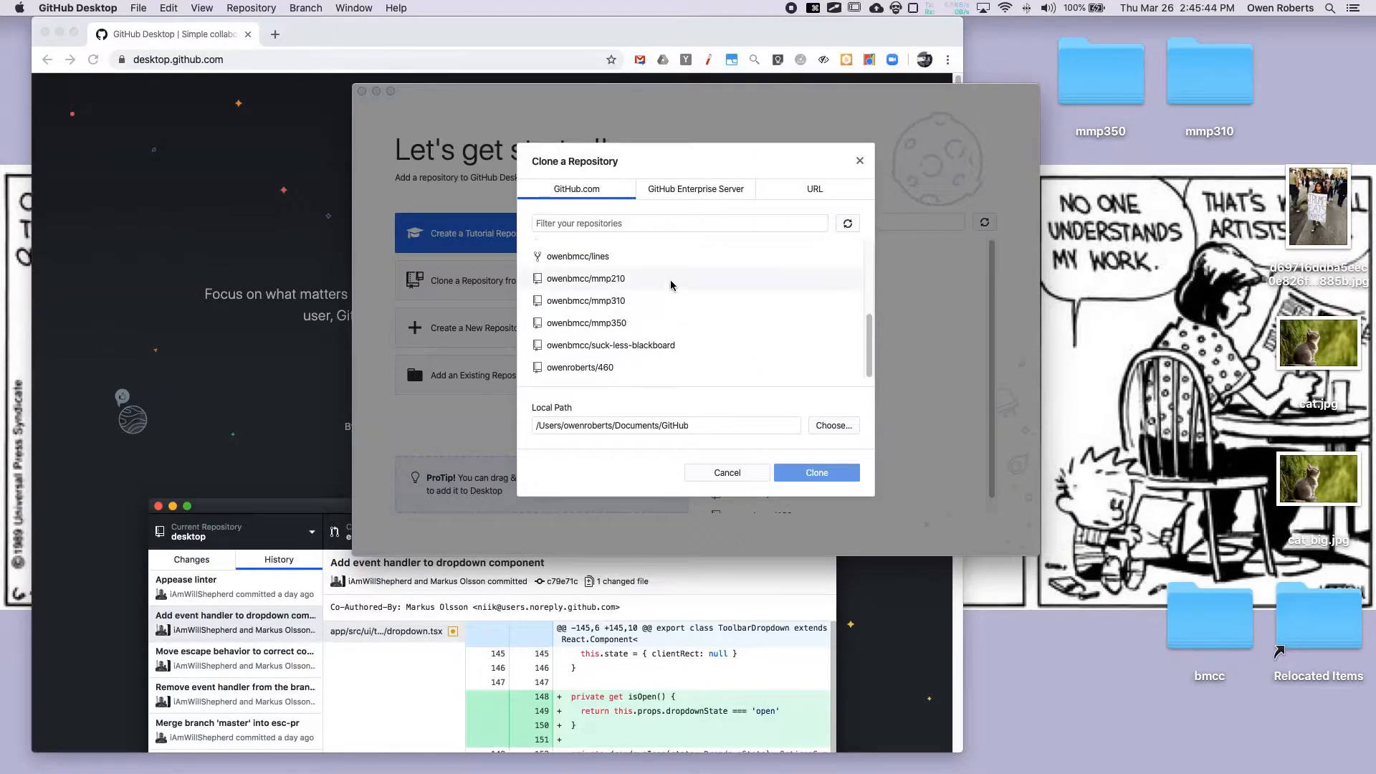
pyautogui.scroll(5, 670, 286)
pyautogui.click(663, 222)
pyautogui.write('mmp')
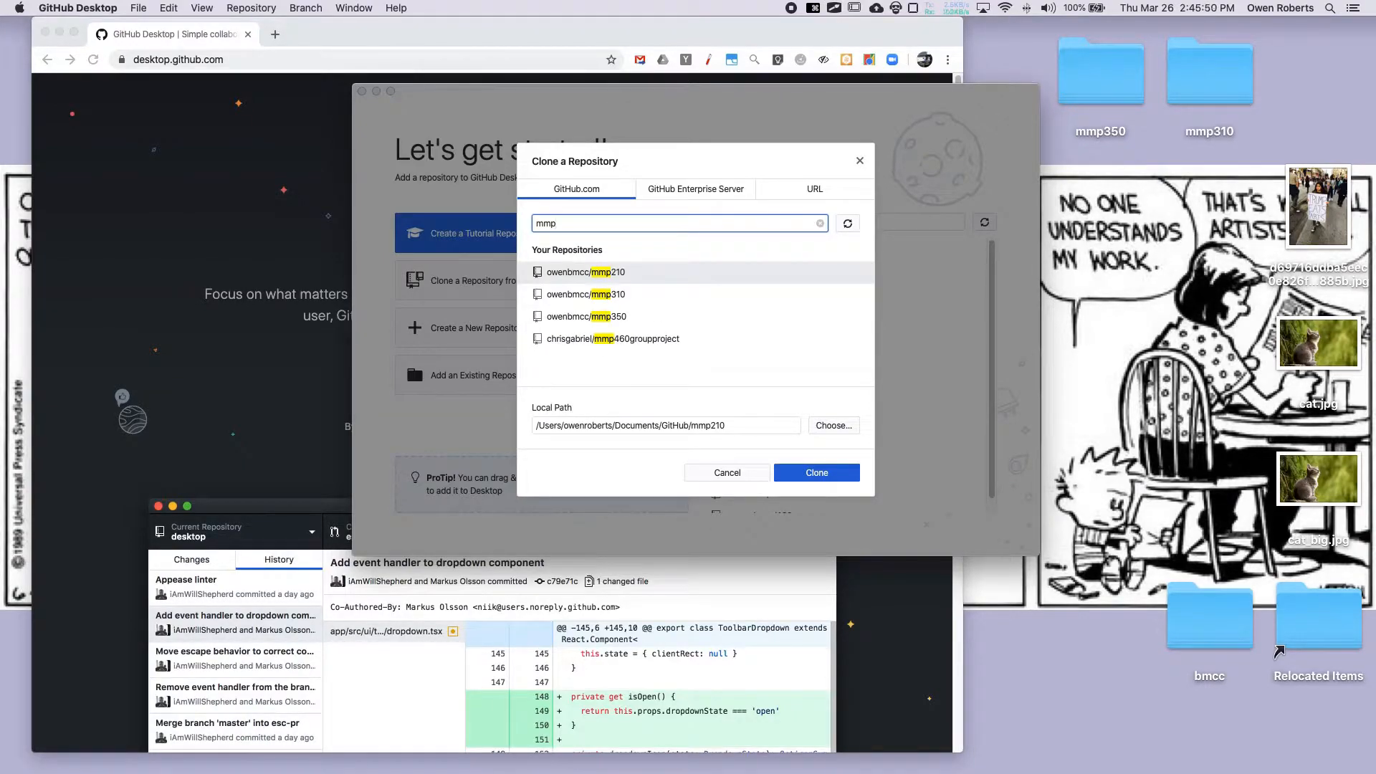
pyautogui.click(614, 272)
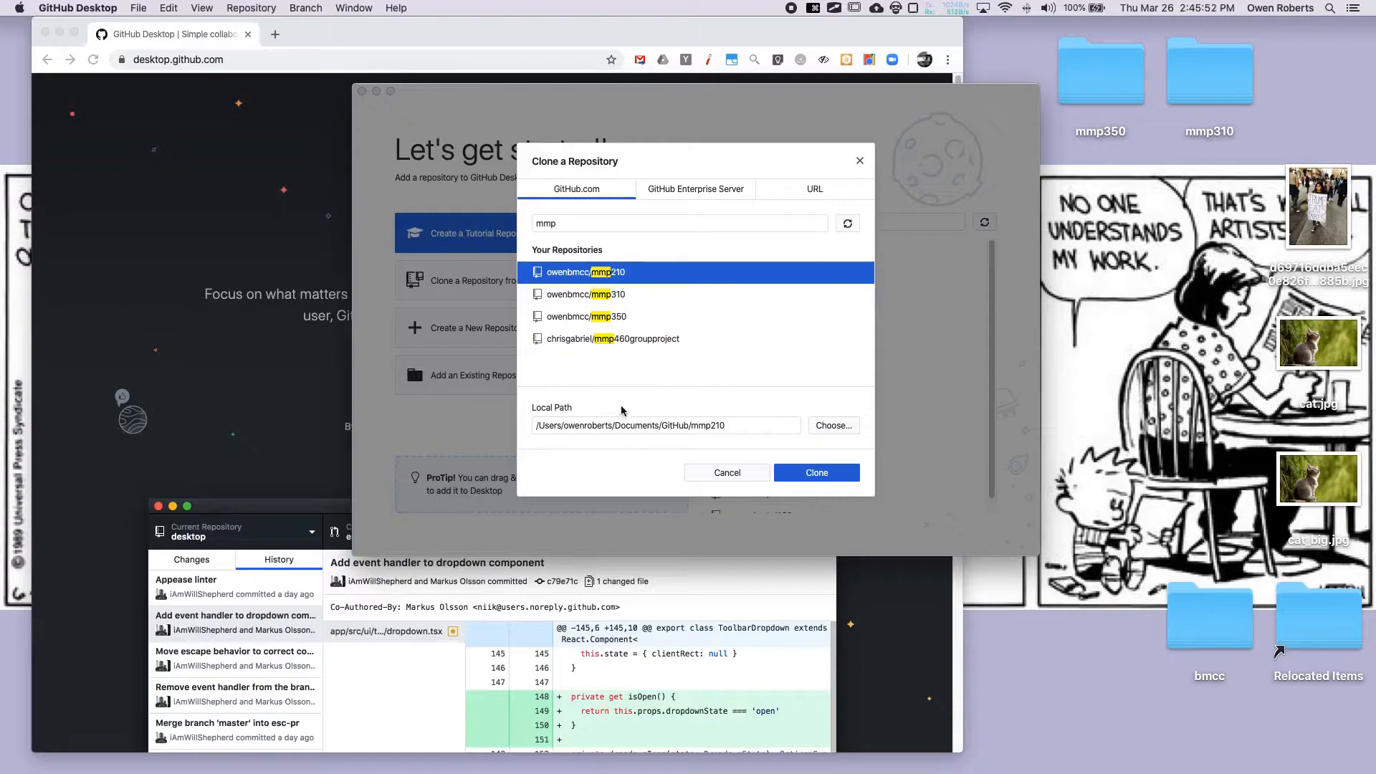
pyautogui.click(534, 408)
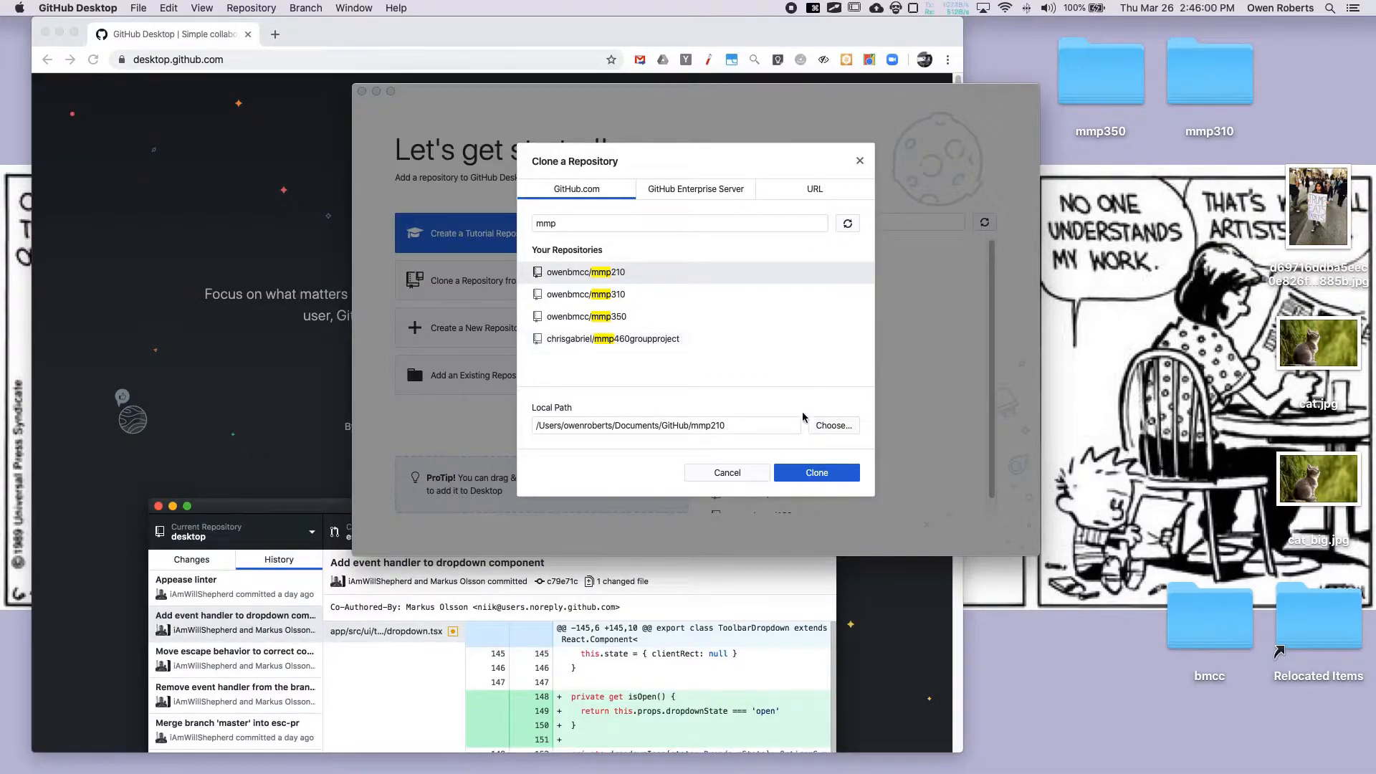
# Step: Set the clone location to the Desktop and clone mmp210
pyautogui.click(825, 430)
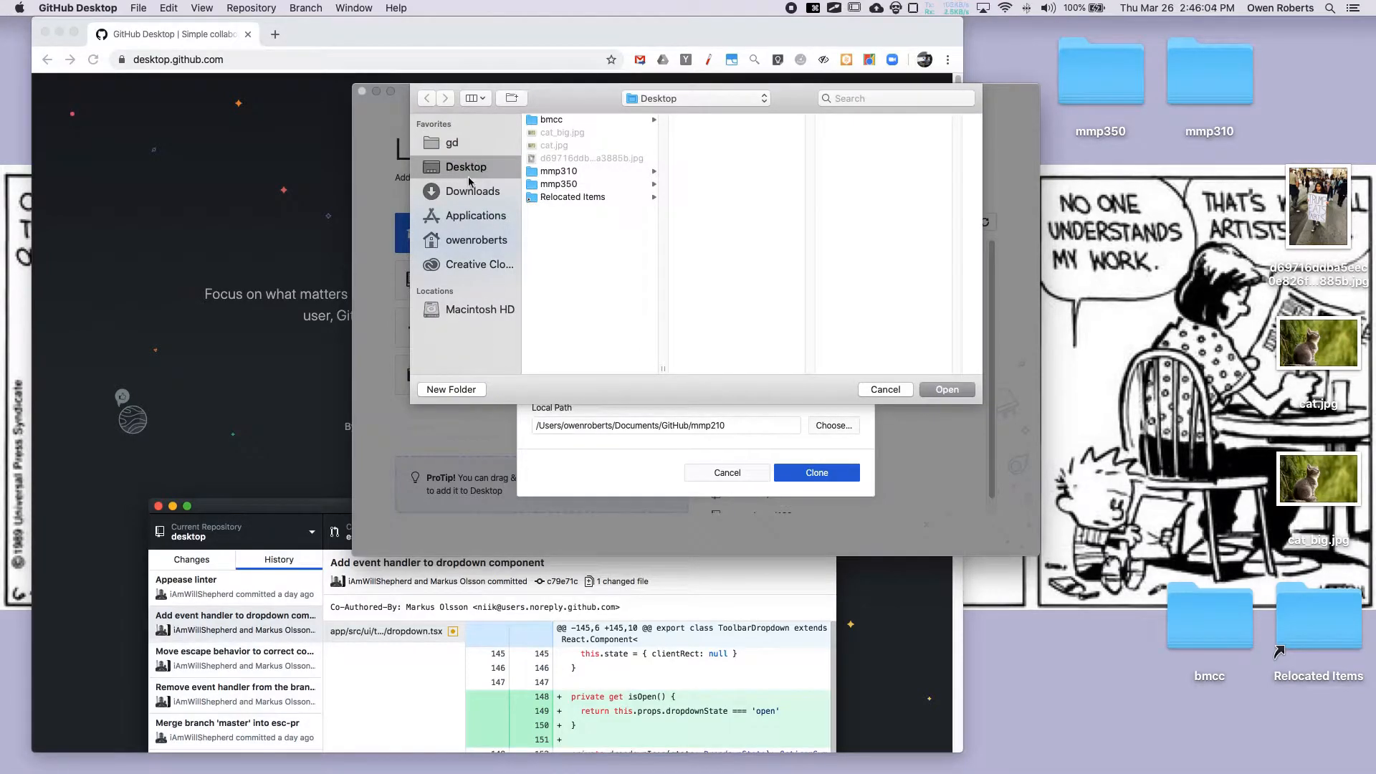
pyautogui.click(947, 389)
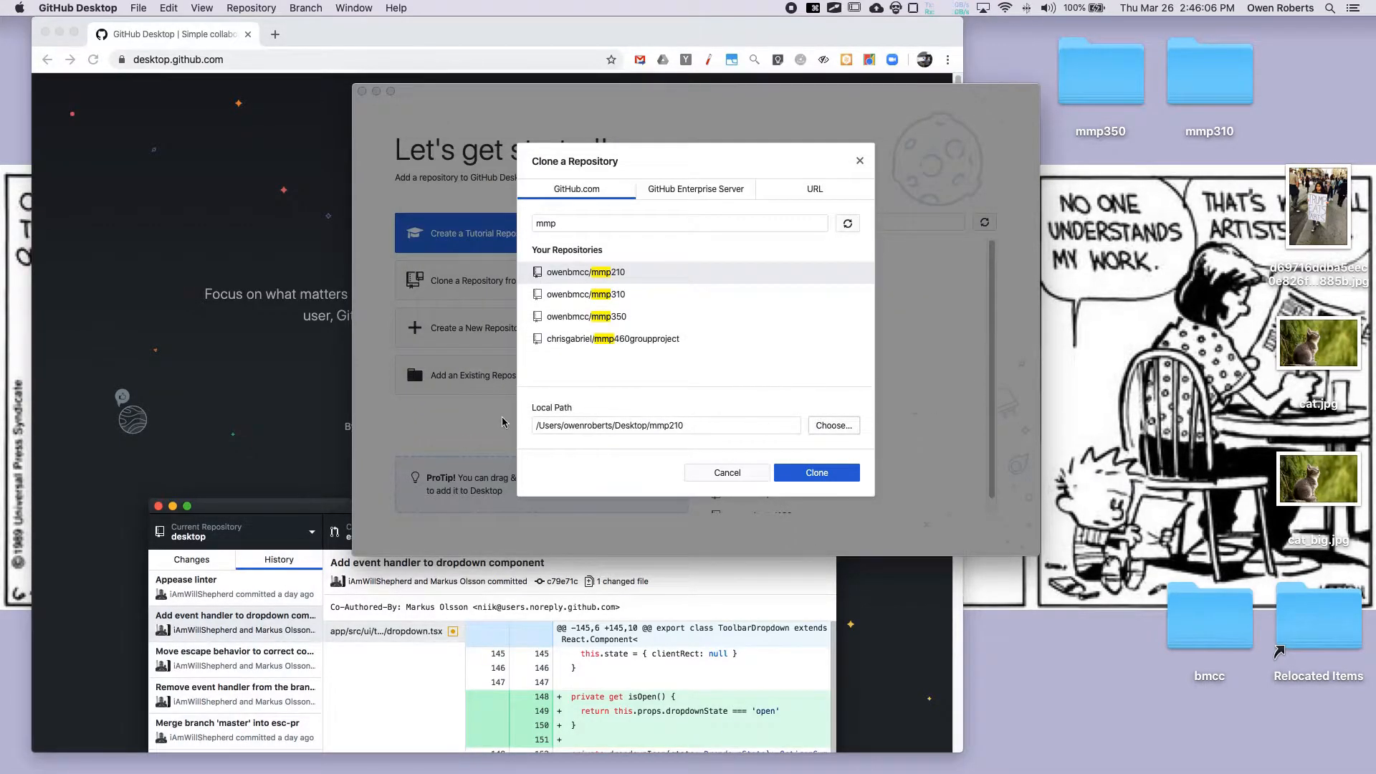
pyautogui.click(710, 425)
pyautogui.doubleClick(589, 425)
pyautogui.doubleClick(625, 426)
pyautogui.click(681, 426)
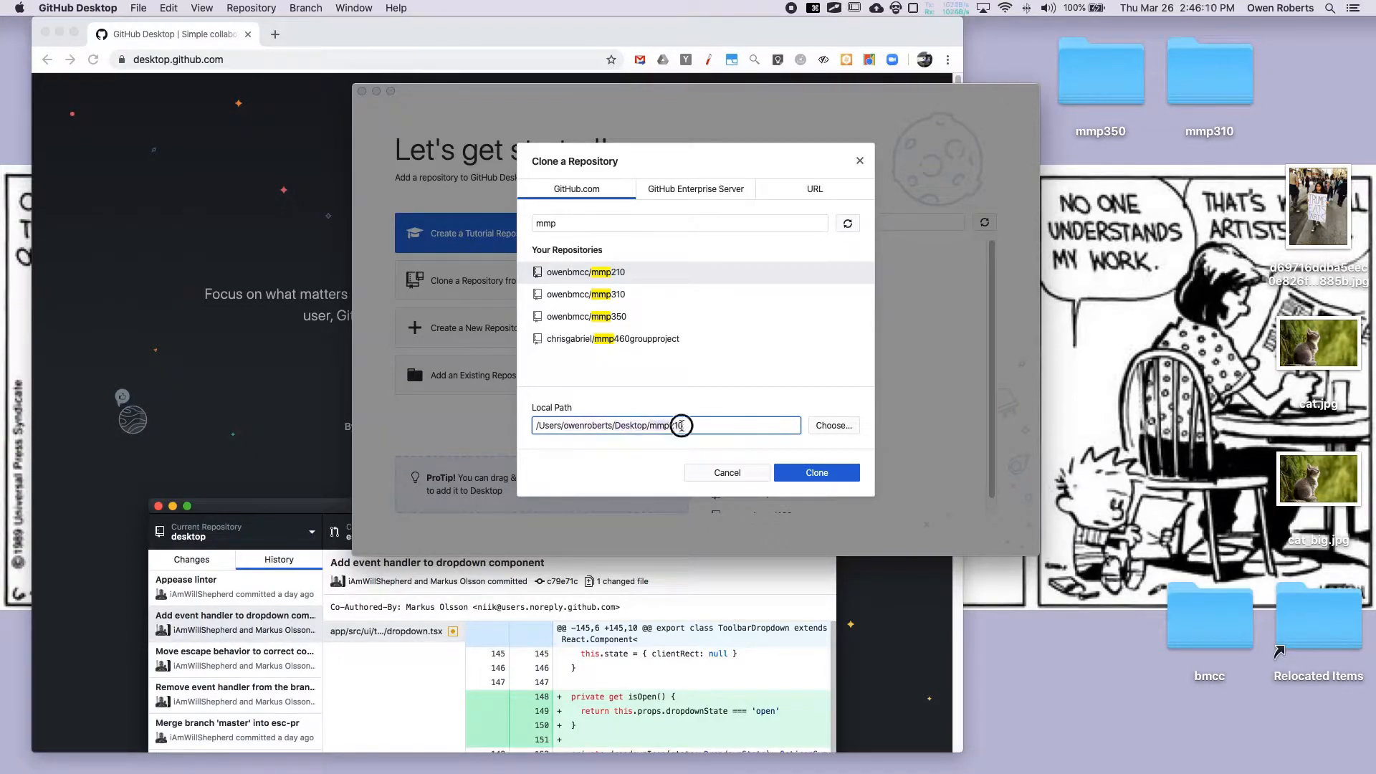
pyautogui.click(813, 476)
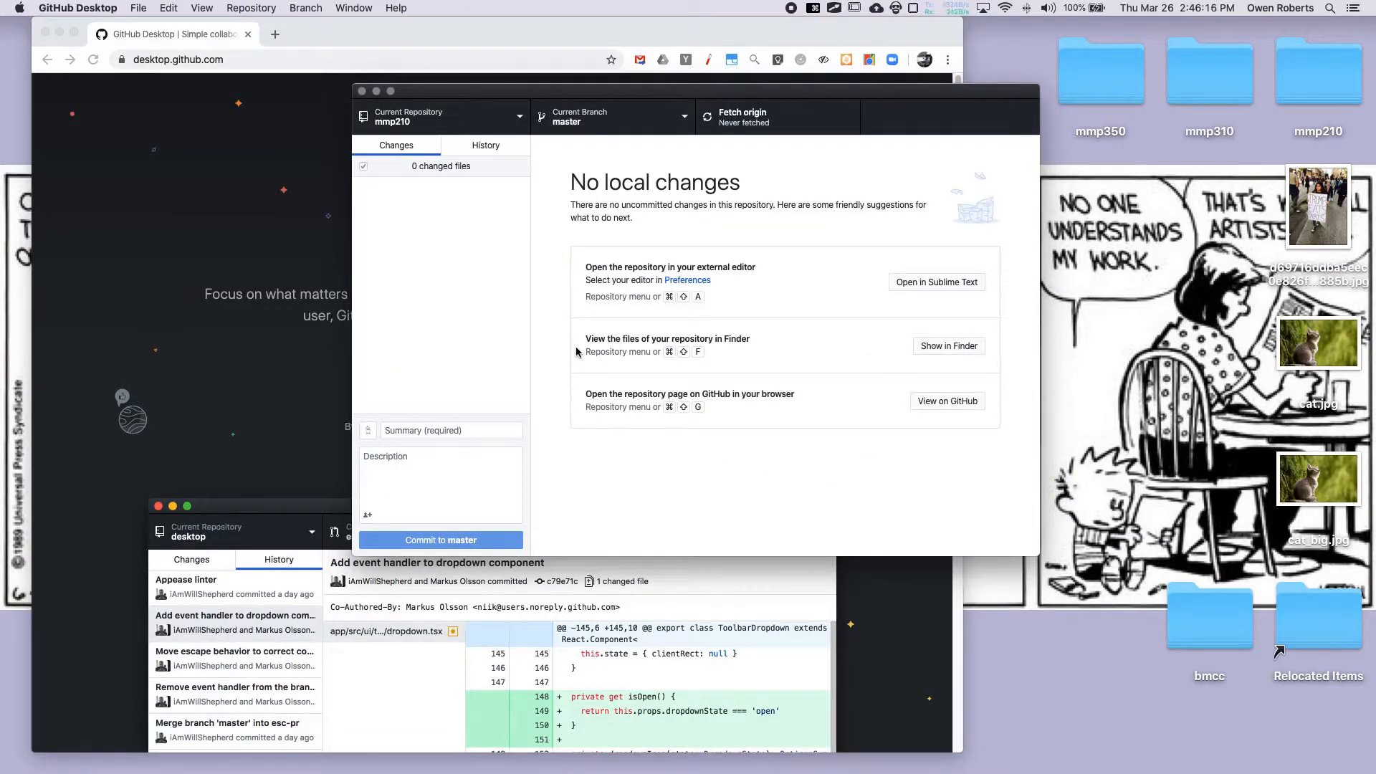
# Step: Browse the mmp210 folder on the Desktop in Finder, then open the repository on GitHub
pyautogui.click(953, 283)
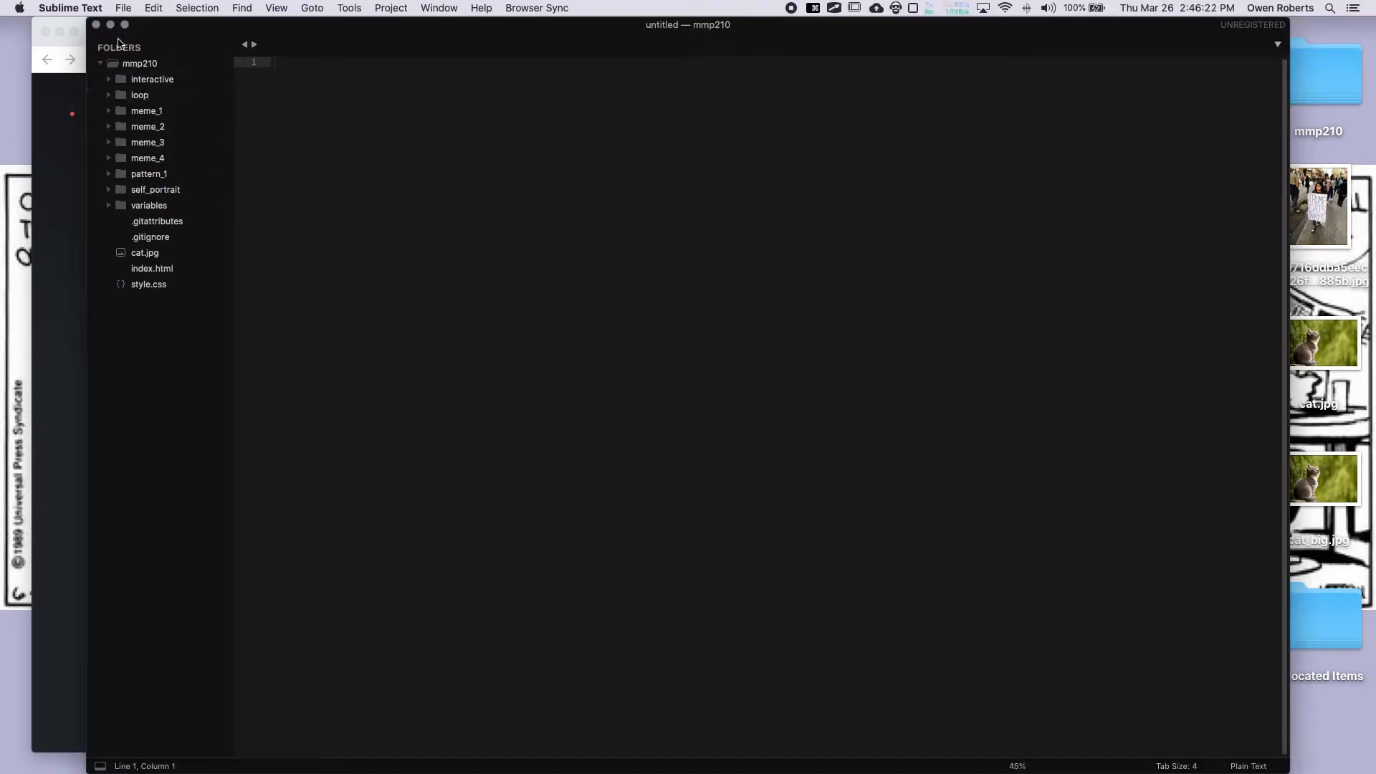
pyautogui.click(96, 25)
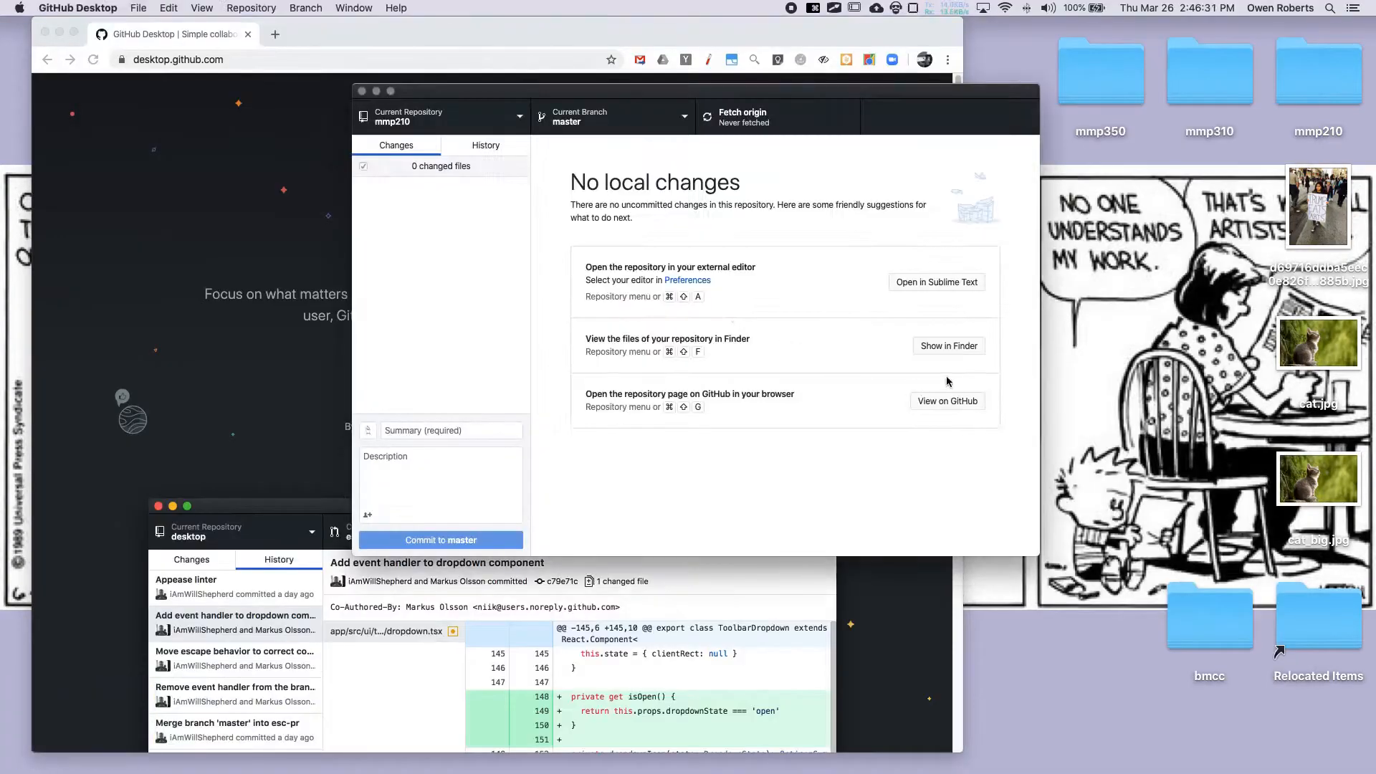
pyautogui.click(953, 347)
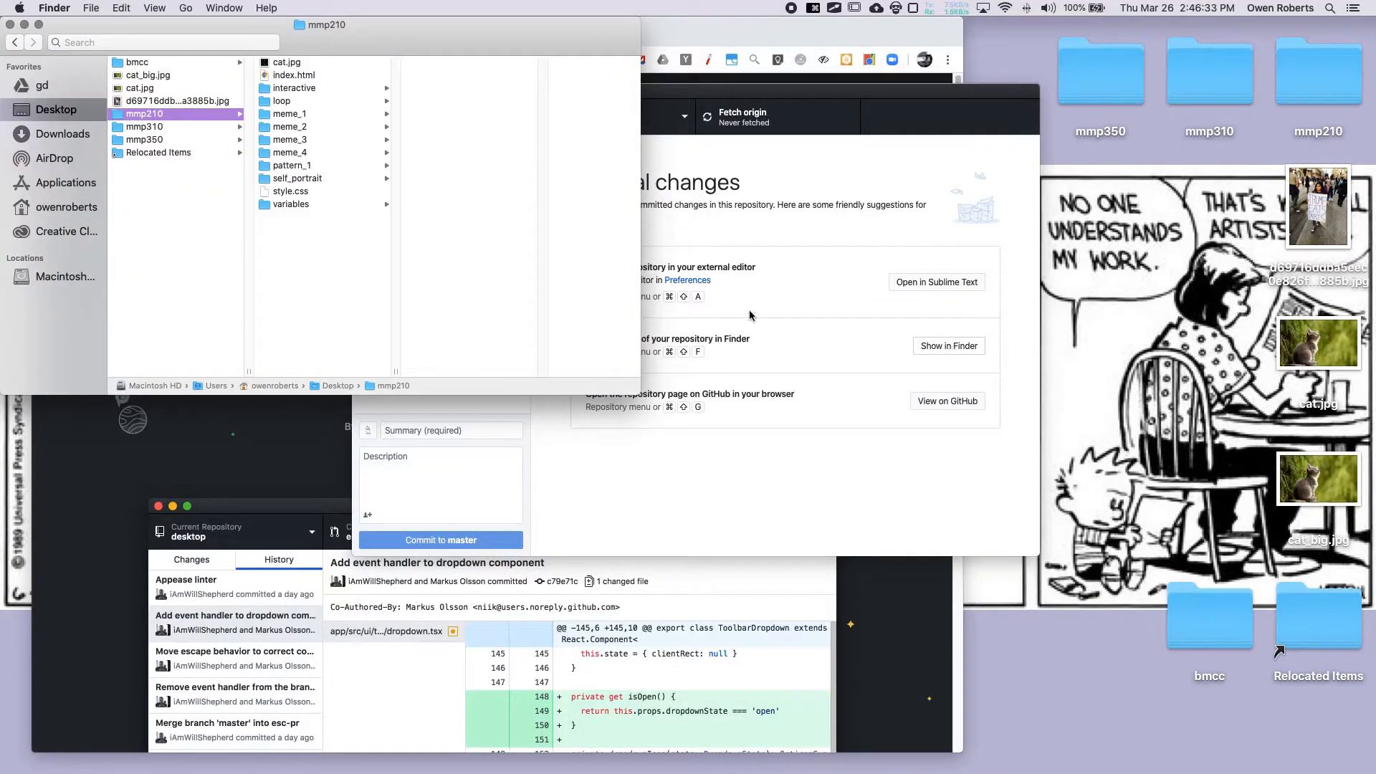
pyautogui.click(51, 109)
pyautogui.click(157, 117)
pyautogui.click(10, 25)
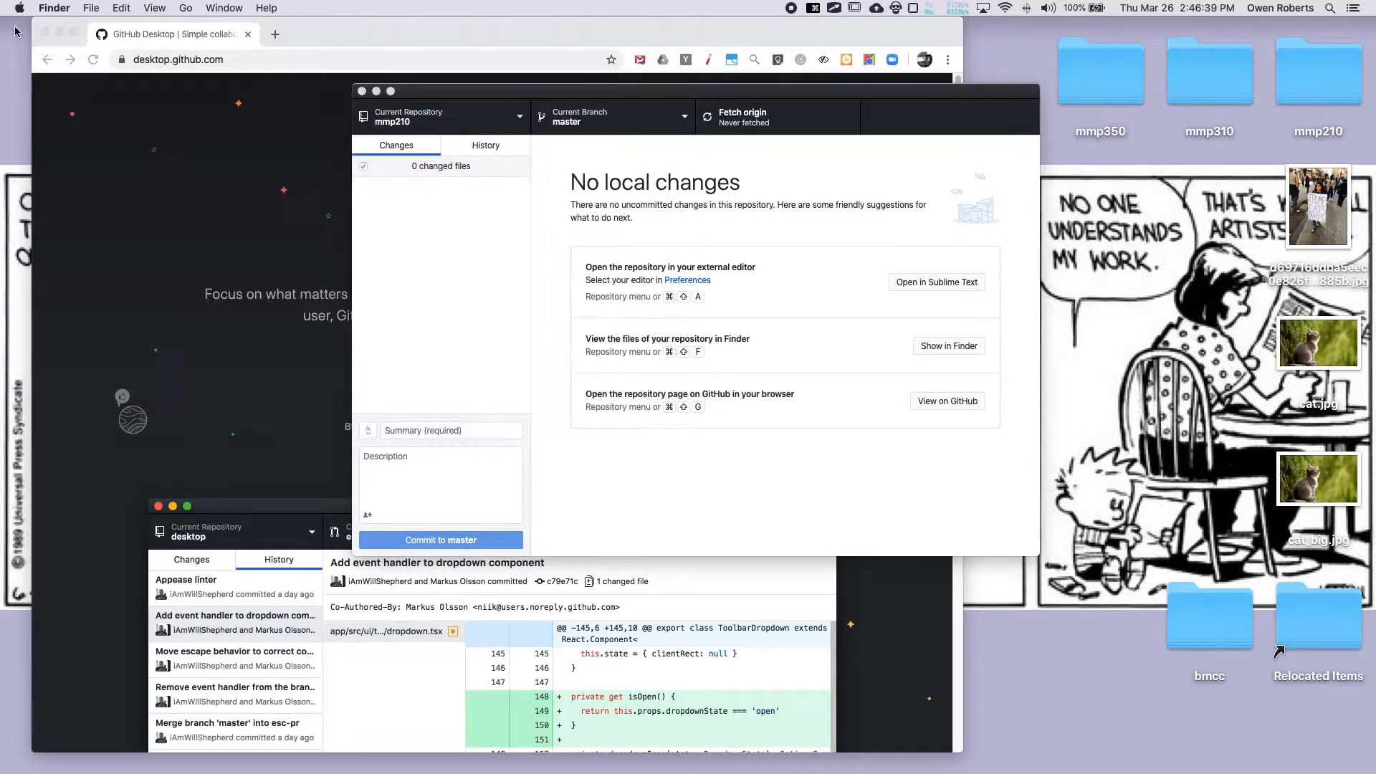
pyautogui.click(947, 400)
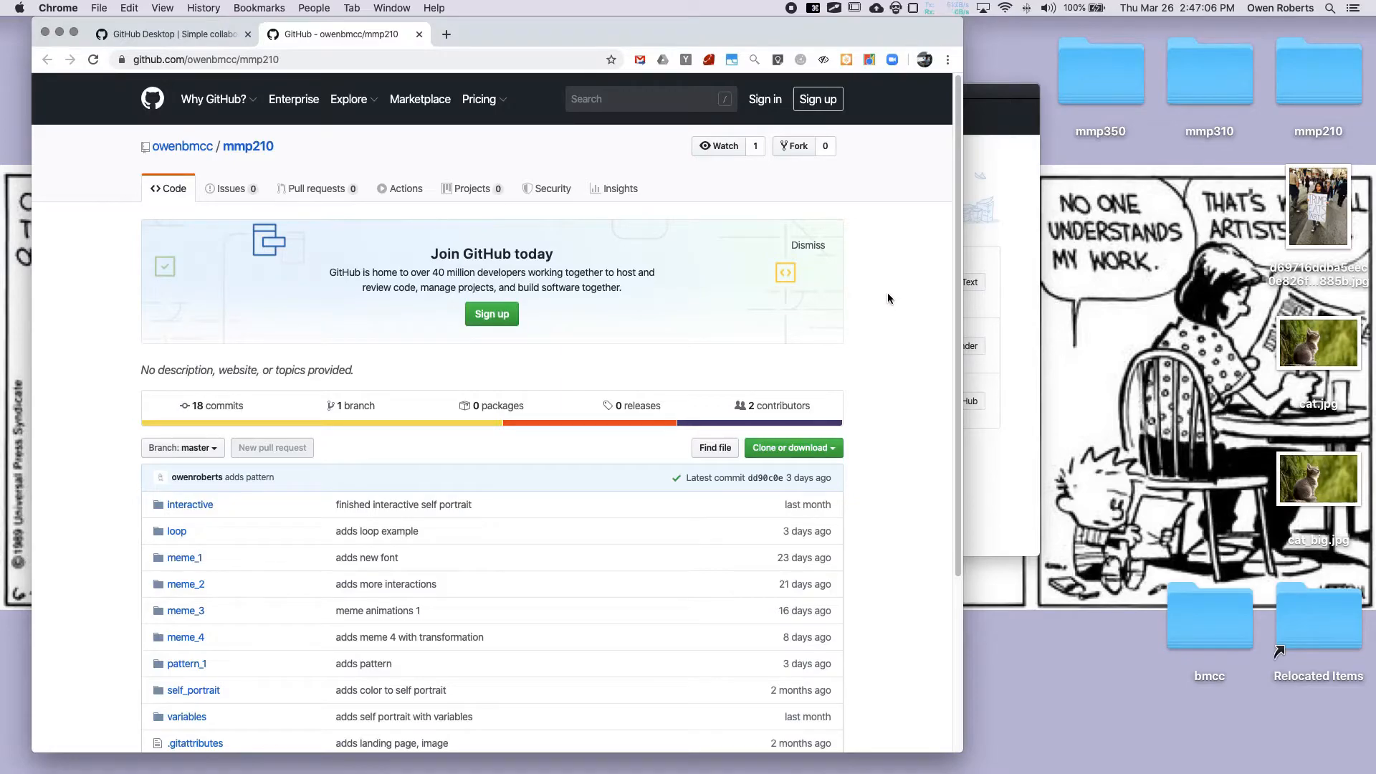
# Step: Sign in to GitHub in Chrome with the account's username and password
pyautogui.scroll(-5, 744, 316)
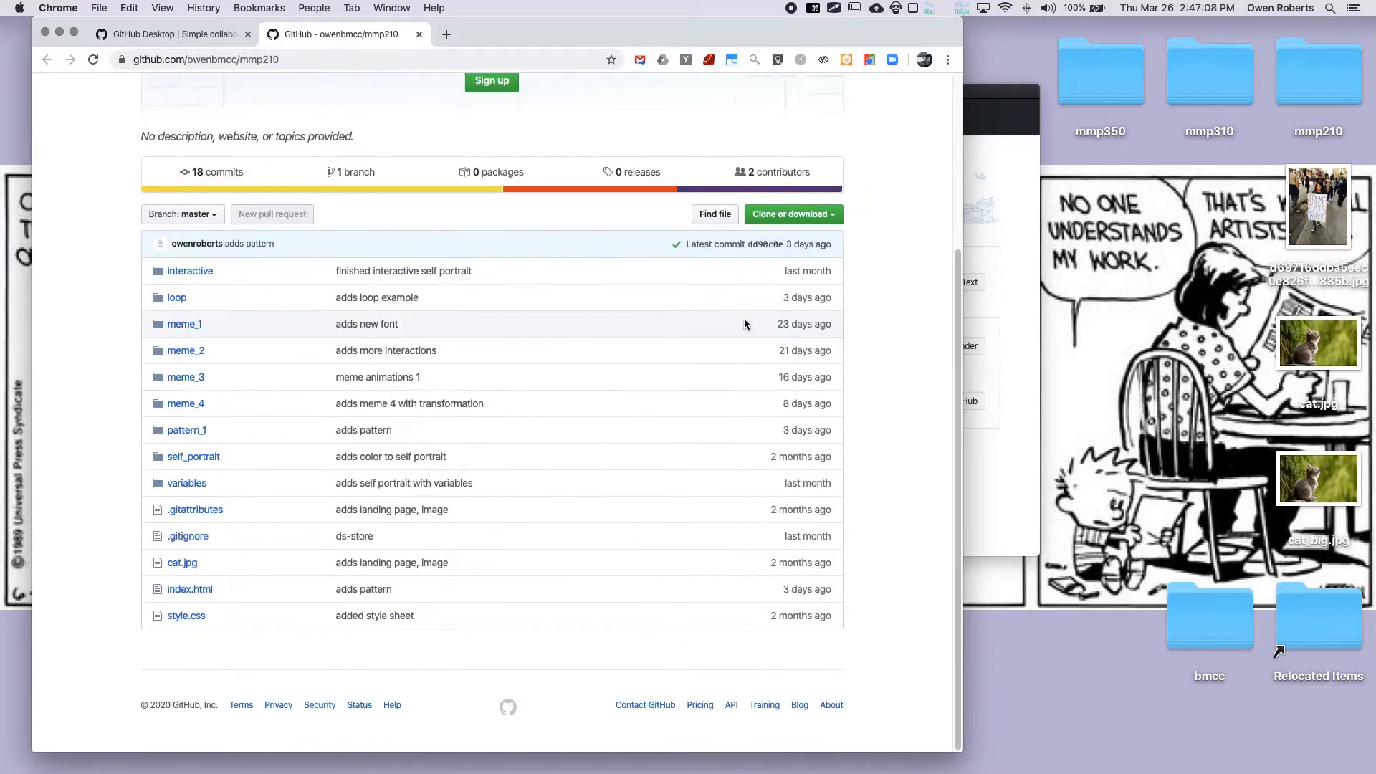
pyautogui.scroll(5, 218, 487)
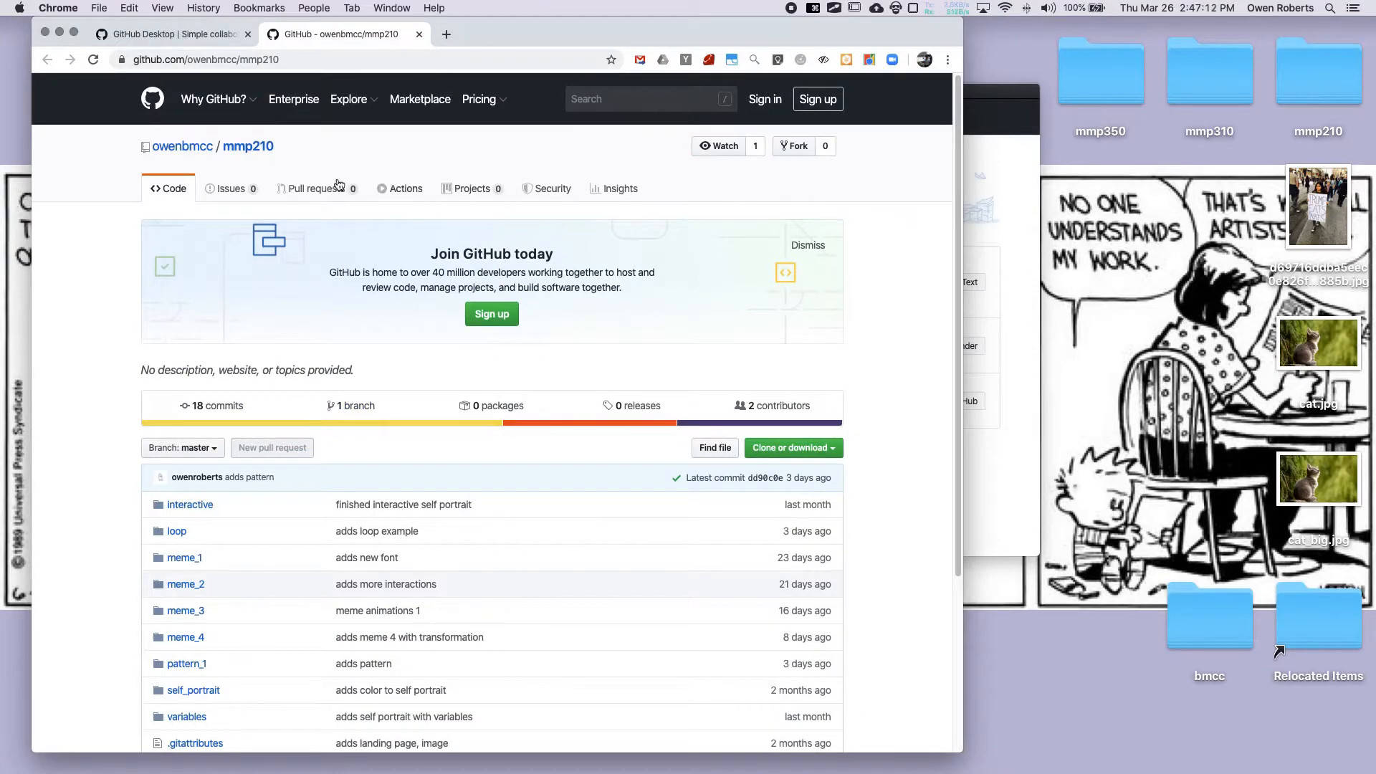
pyautogui.click(782, 147)
pyautogui.write('owenbmcc')
pyautogui.press('Tab')
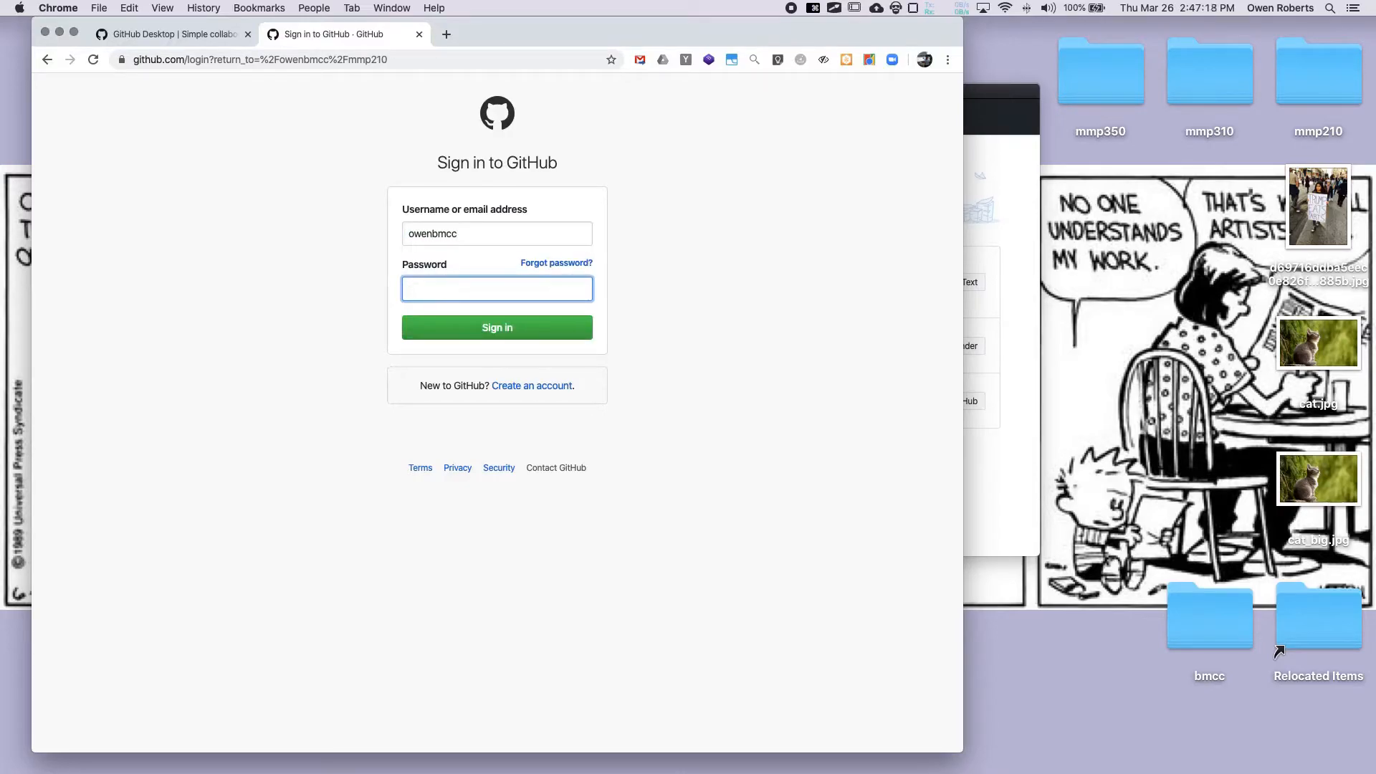
pyautogui.write('••••••')
pyautogui.press('Return')
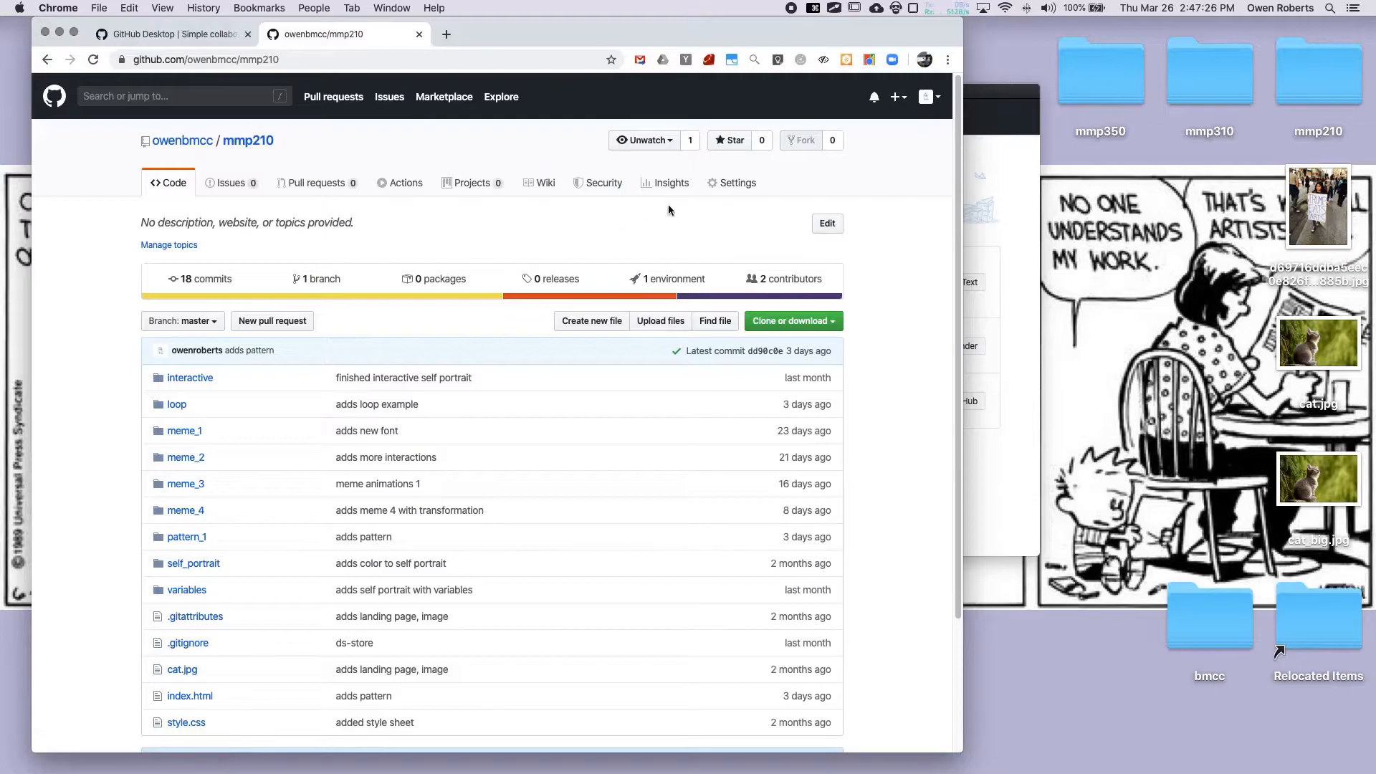
# Step: From mmp210's Settings, follow the GitHub Pages published link to the live MMP 210 Projects site
pyautogui.click(727, 188)
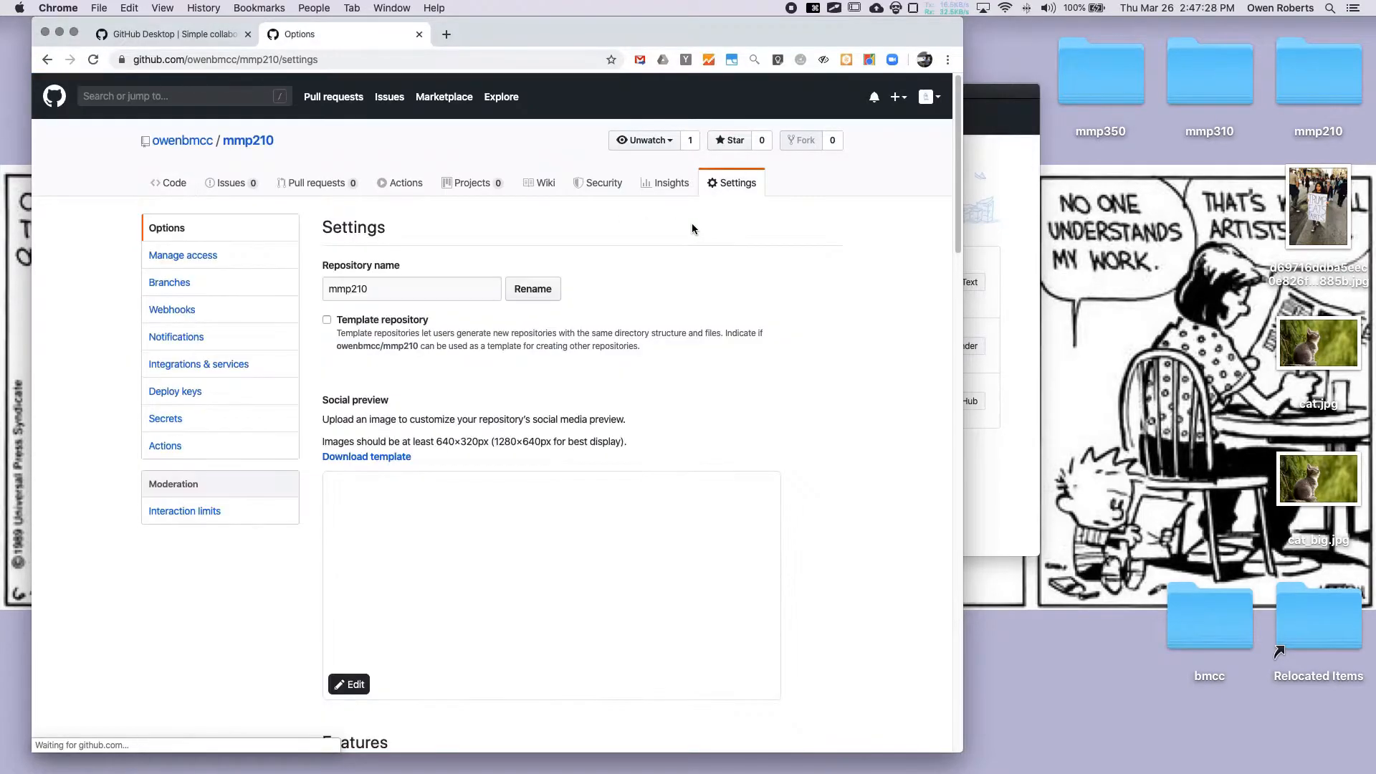
pyautogui.scroll(-20, 939, 338)
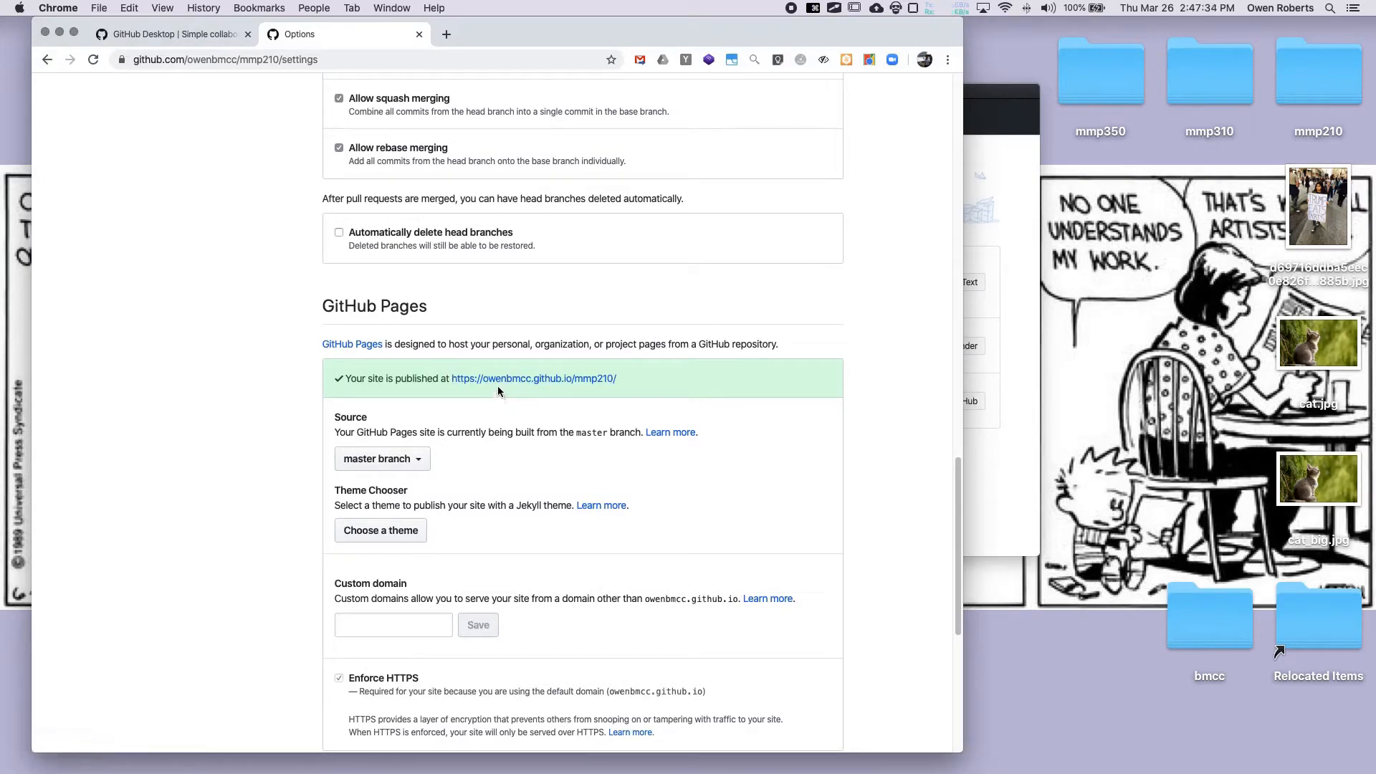
pyautogui.moveTo(504, 384); pyautogui.dragTo(514, 37)
pyautogui.click(583, 40)
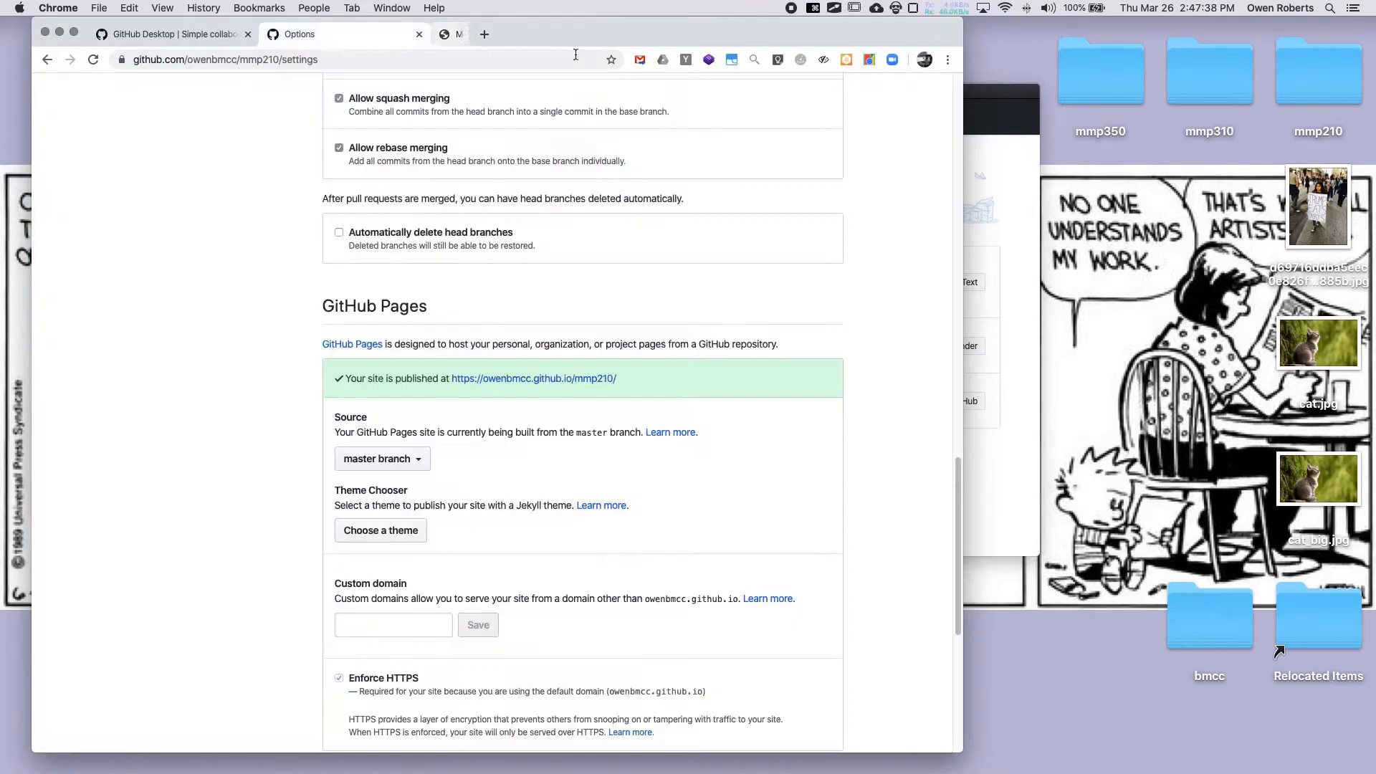
pyautogui.keyDown('super'); pyautogui.click(469, 379); pyautogui.keyUp('super')
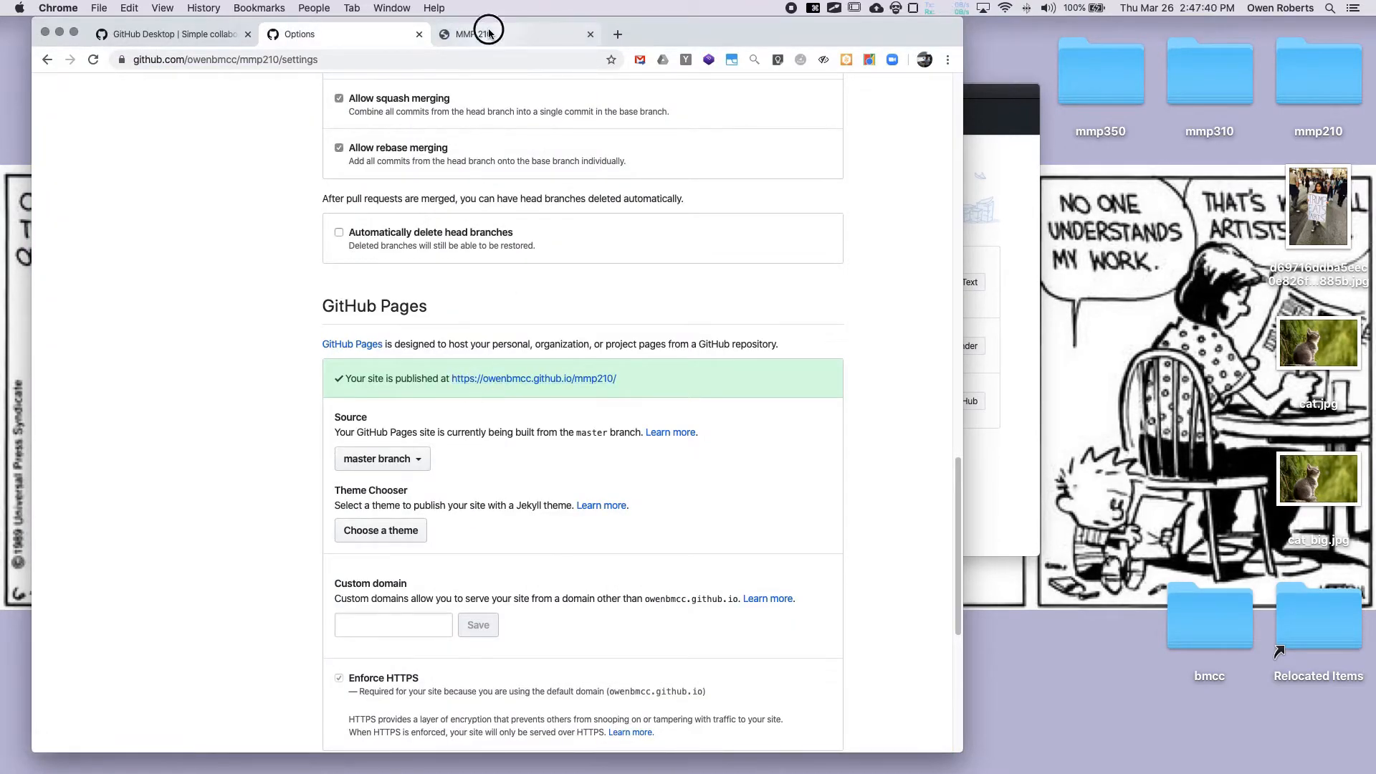
pyautogui.click(488, 30)
pyautogui.click(590, 34)
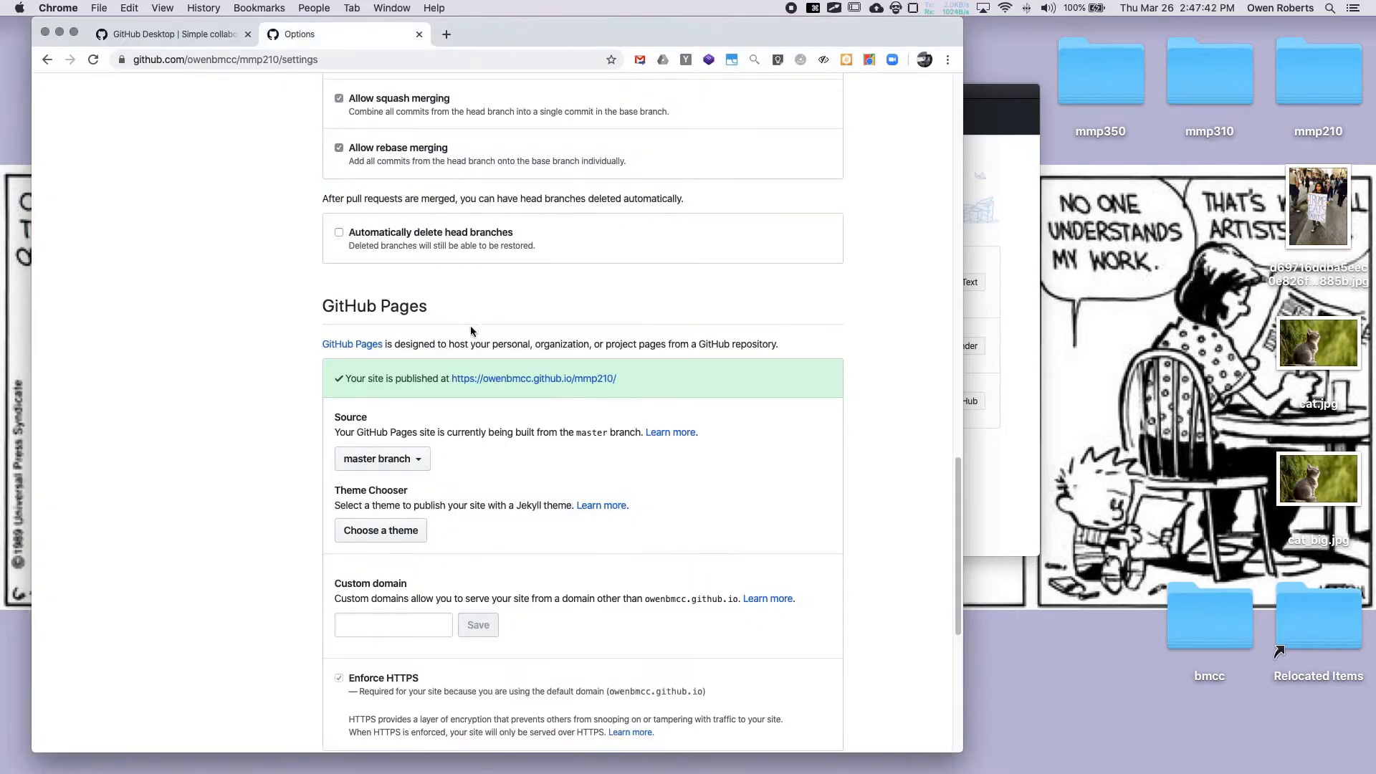
pyautogui.click(481, 379)
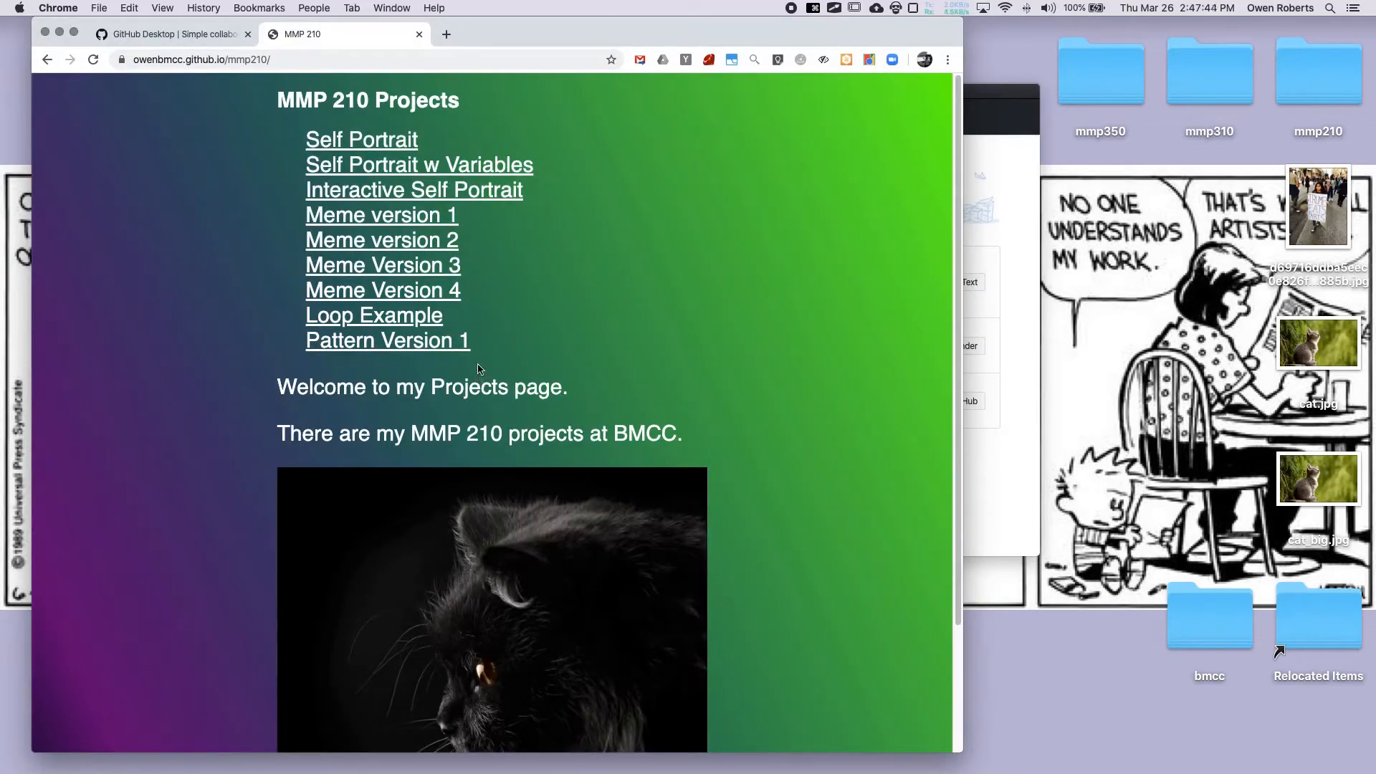
# Step: View the live Meme Version 4 project page, then return to GitHub Desktop
pyautogui.click(371, 296)
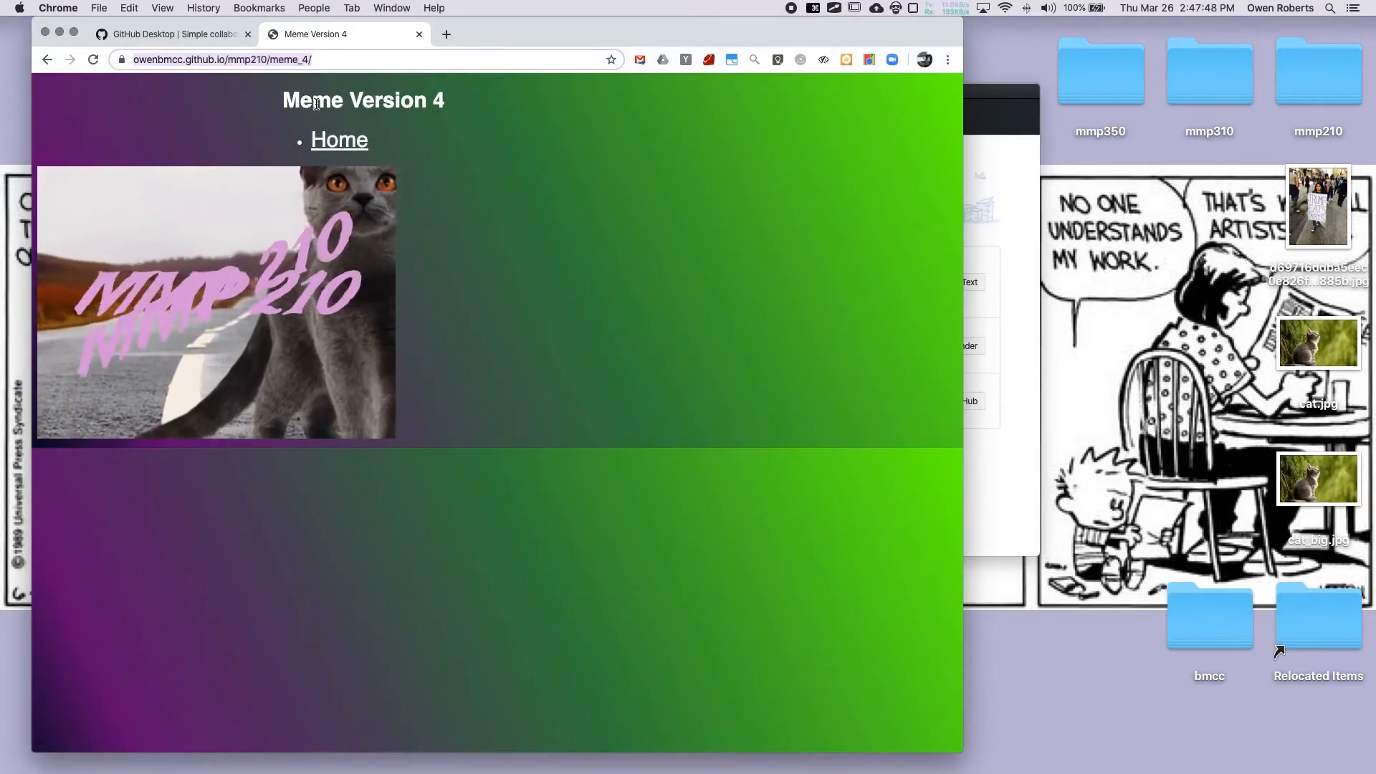
pyautogui.press('super+c')
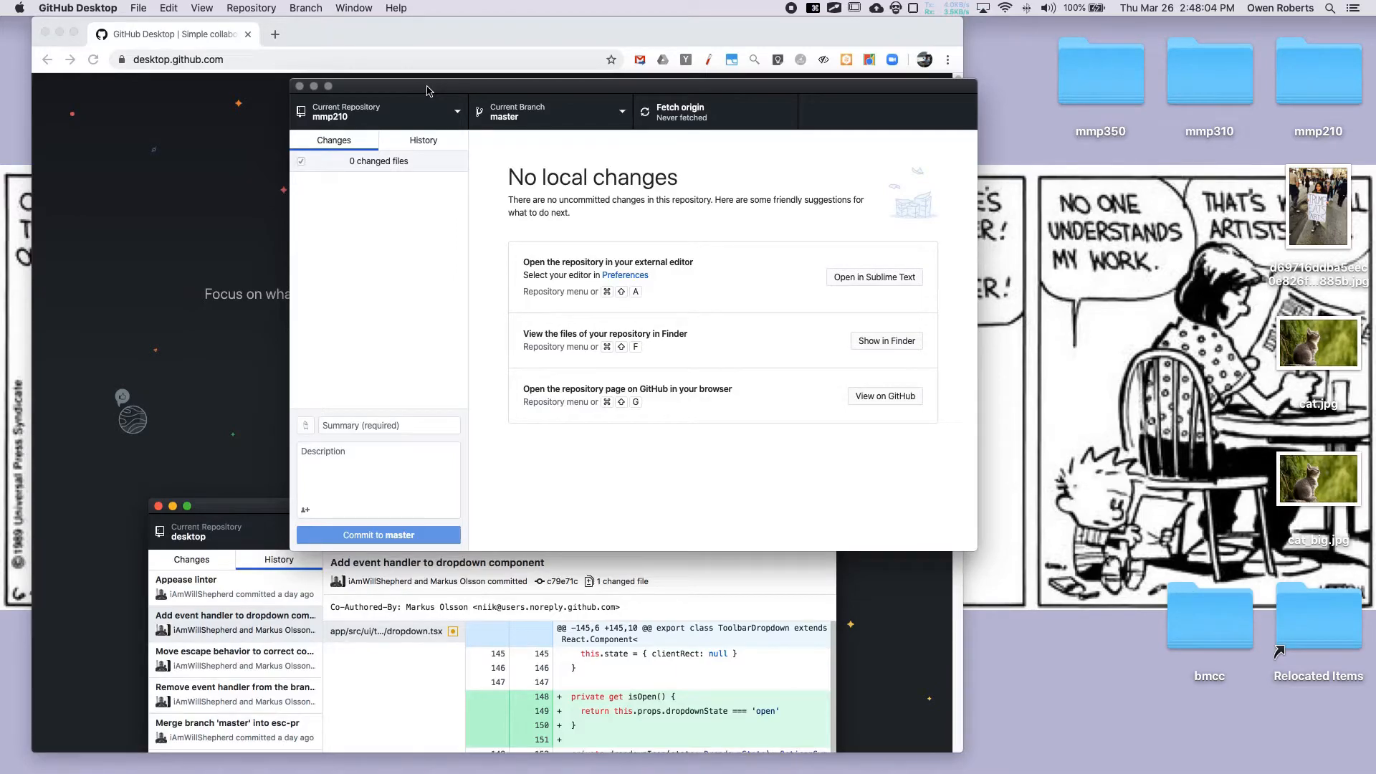
# Step: Open mmp210's index.html in a maximized Sublime Text window with enlarged code text
pyautogui.click(873, 278)
pyautogui.doubleClick(376, 27)
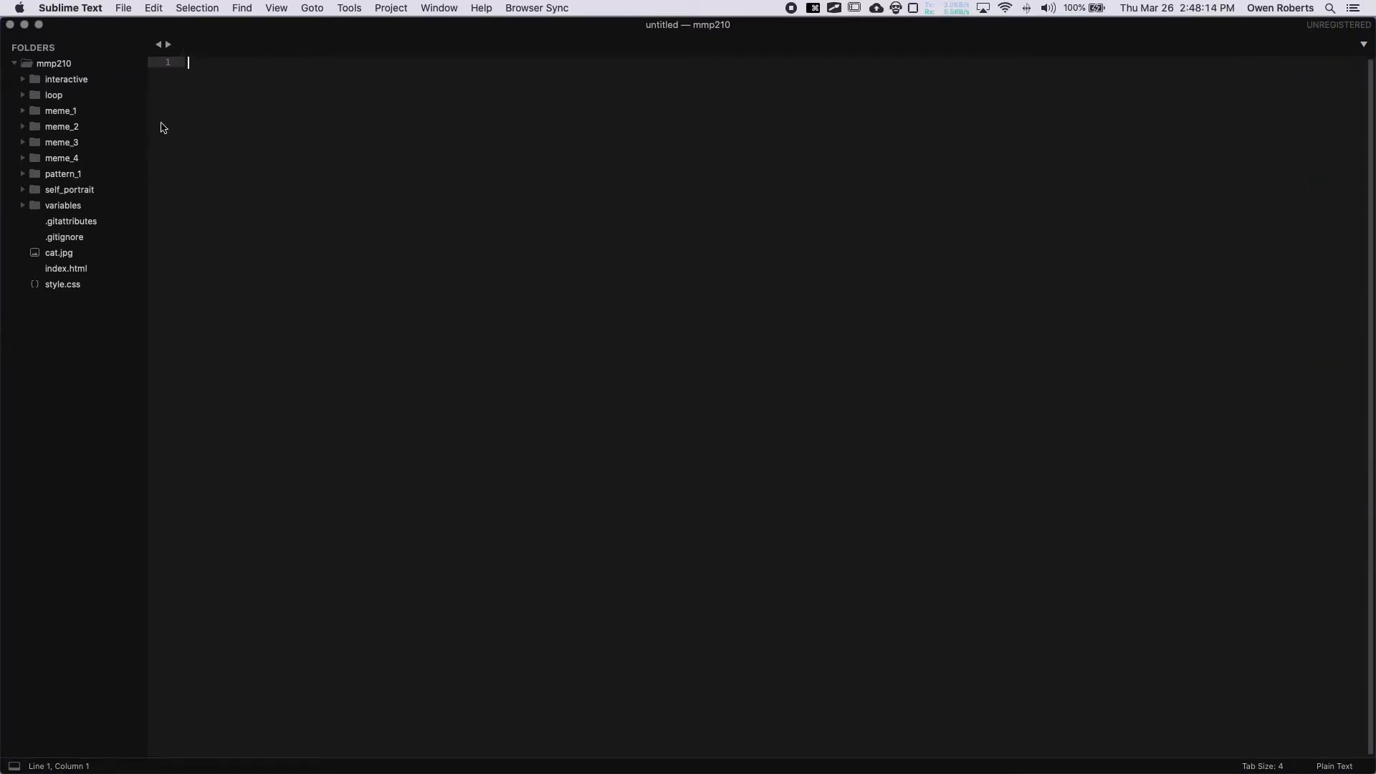
pyautogui.click(78, 270)
pyautogui.click(457, 373)
pyautogui.press('super+equal')
pyautogui.press('super+equal')
pyautogui.press('super+equal')
pyautogui.press('super+s')
# Step: Add a '<li>A new link</li>' line after line 22 and save index.html
pyautogui.click(869, 396)
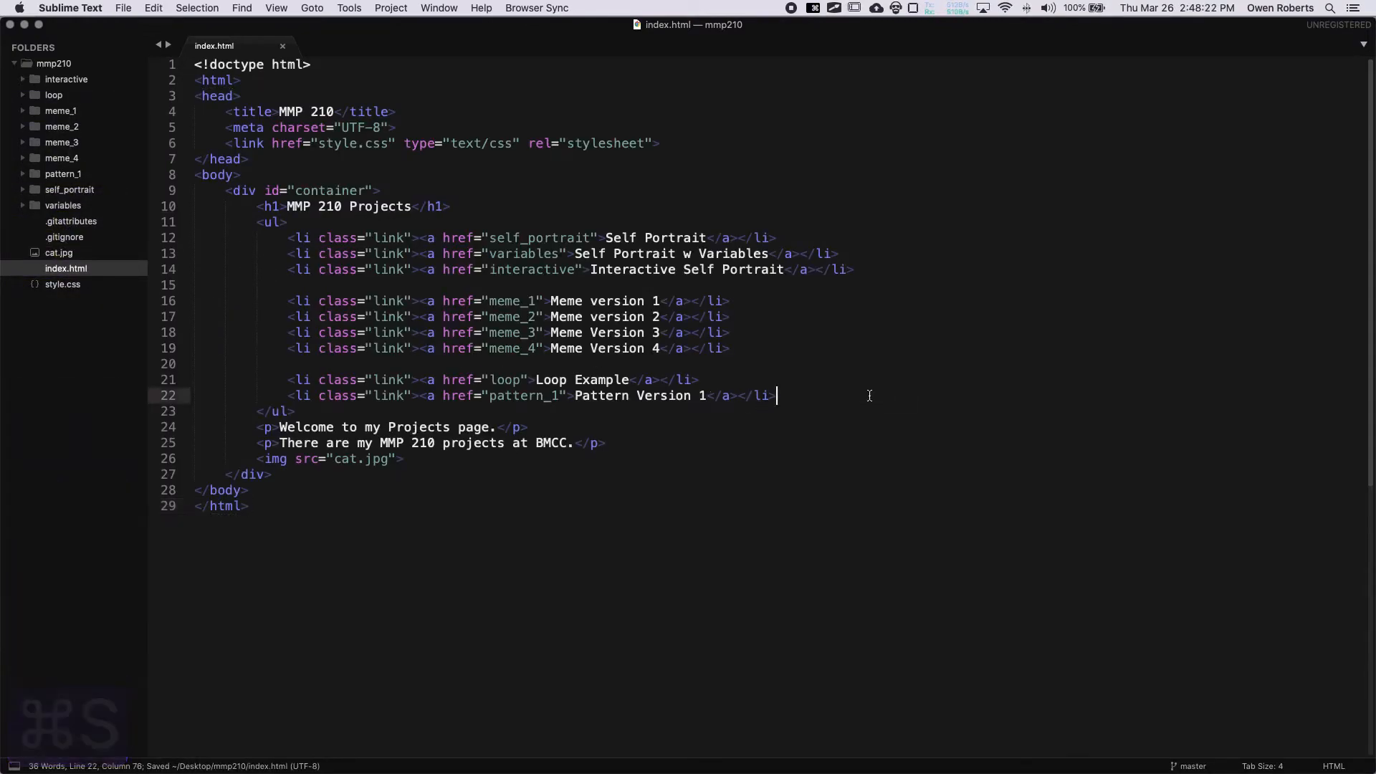
pyautogui.press('Return')
pyautogui.press('Return')
pyautogui.write('<li')
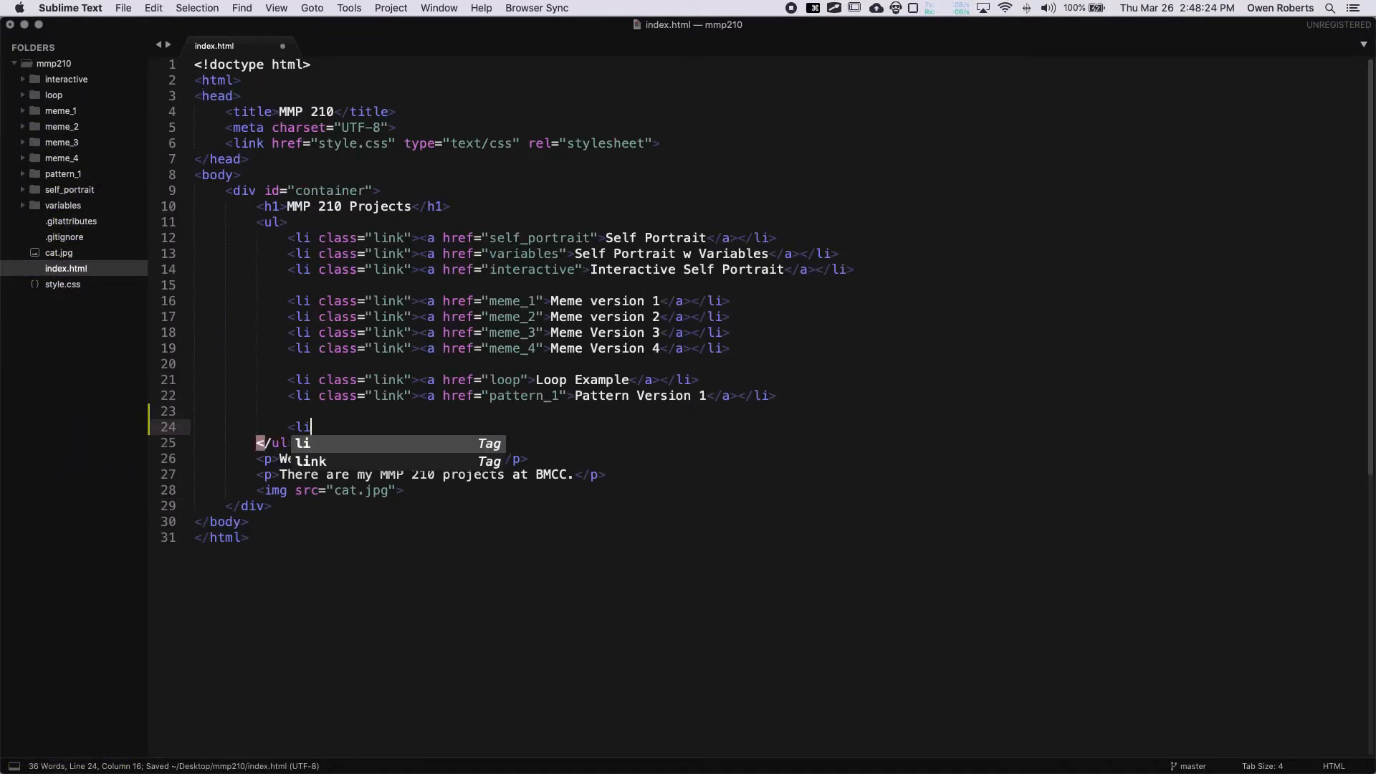
pyautogui.write('>A new link')
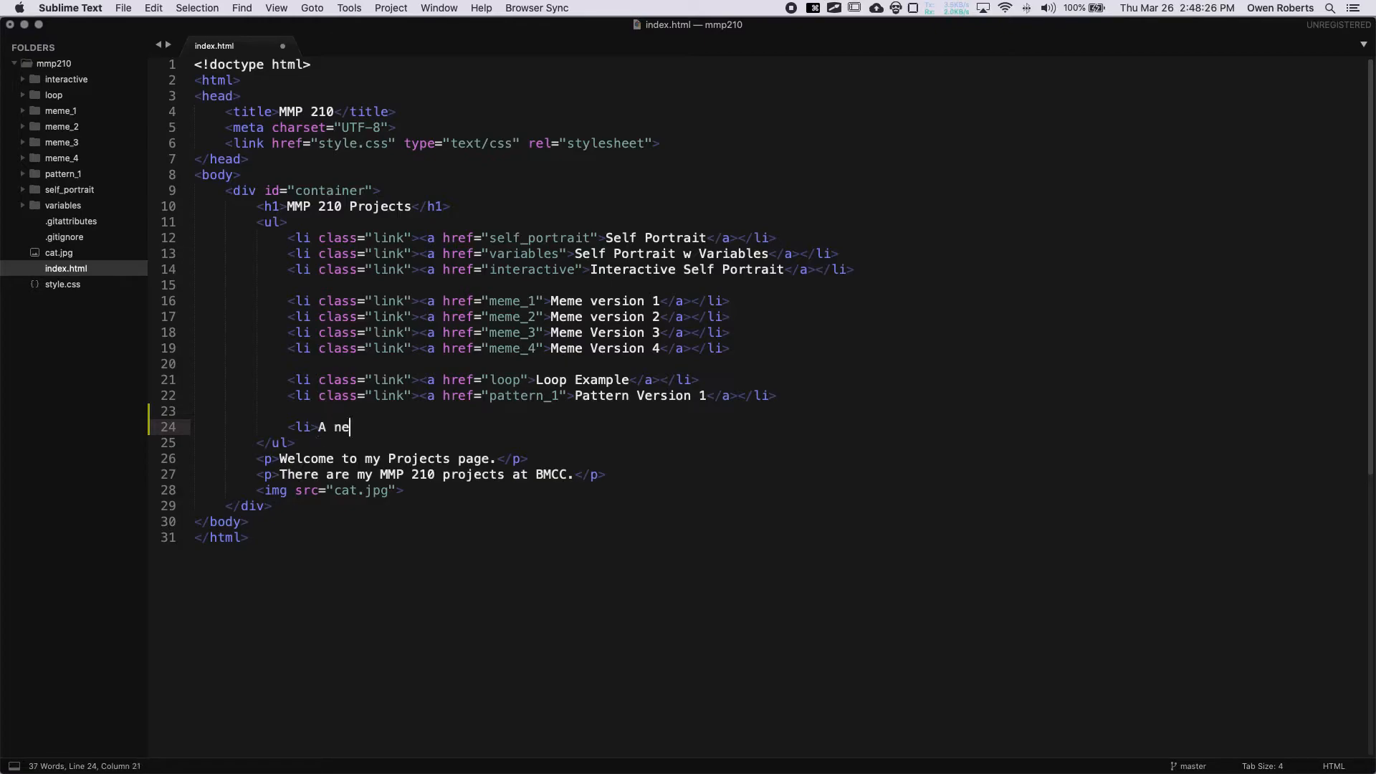
pyautogui.press('alt+super+period')
pyautogui.press('super+s')
pyautogui.press('super+Tab')
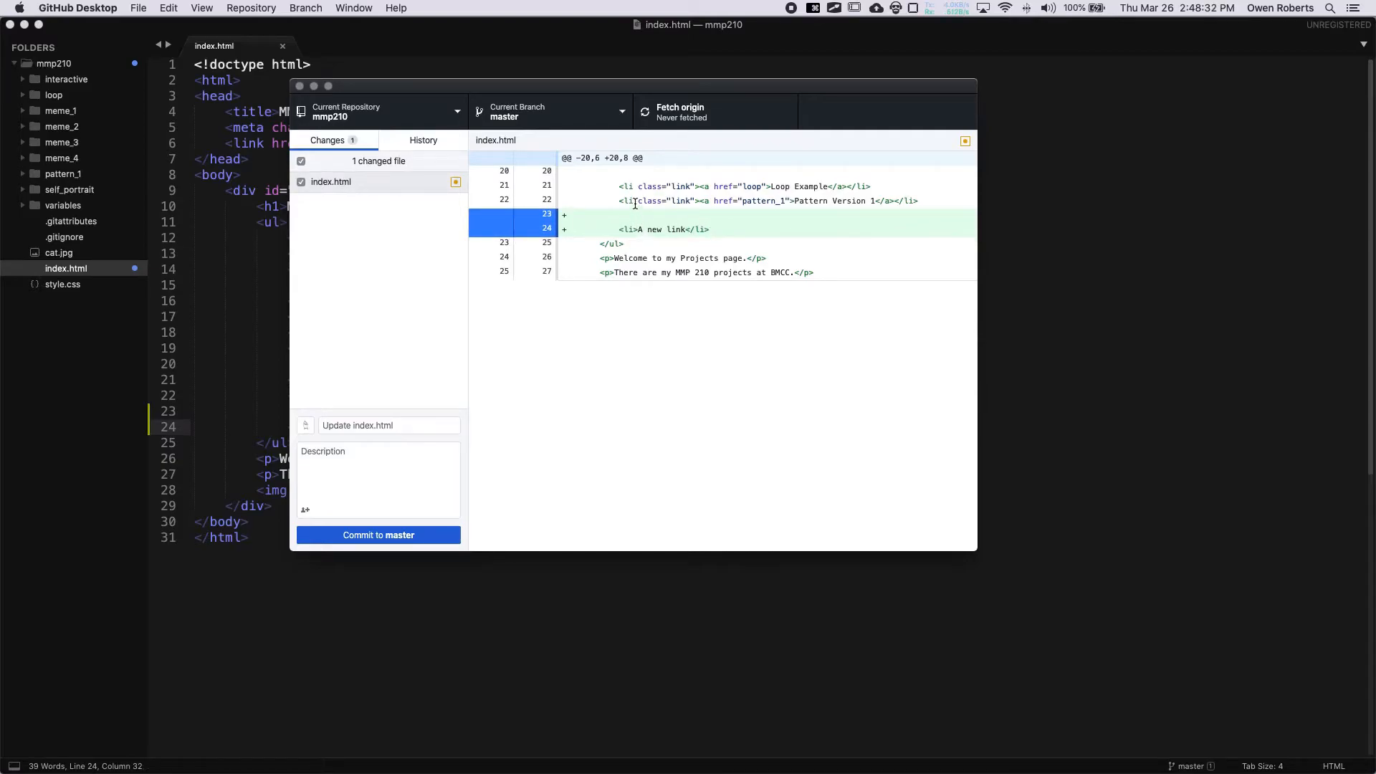
# Step: Commit the index.html change to master with summary 'adds a link' and push to origin
pyautogui.click(362, 424)
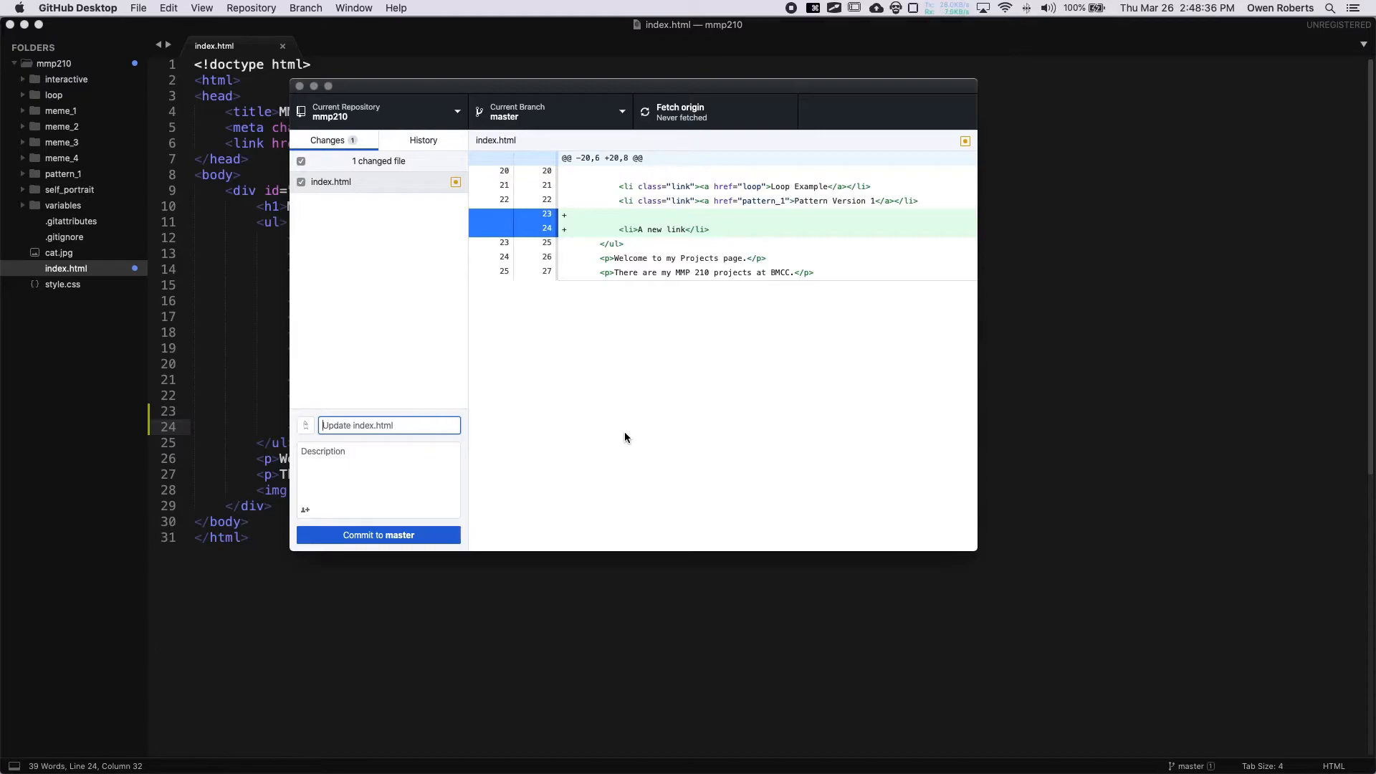
pyautogui.write('adds a link')
pyautogui.click(422, 535)
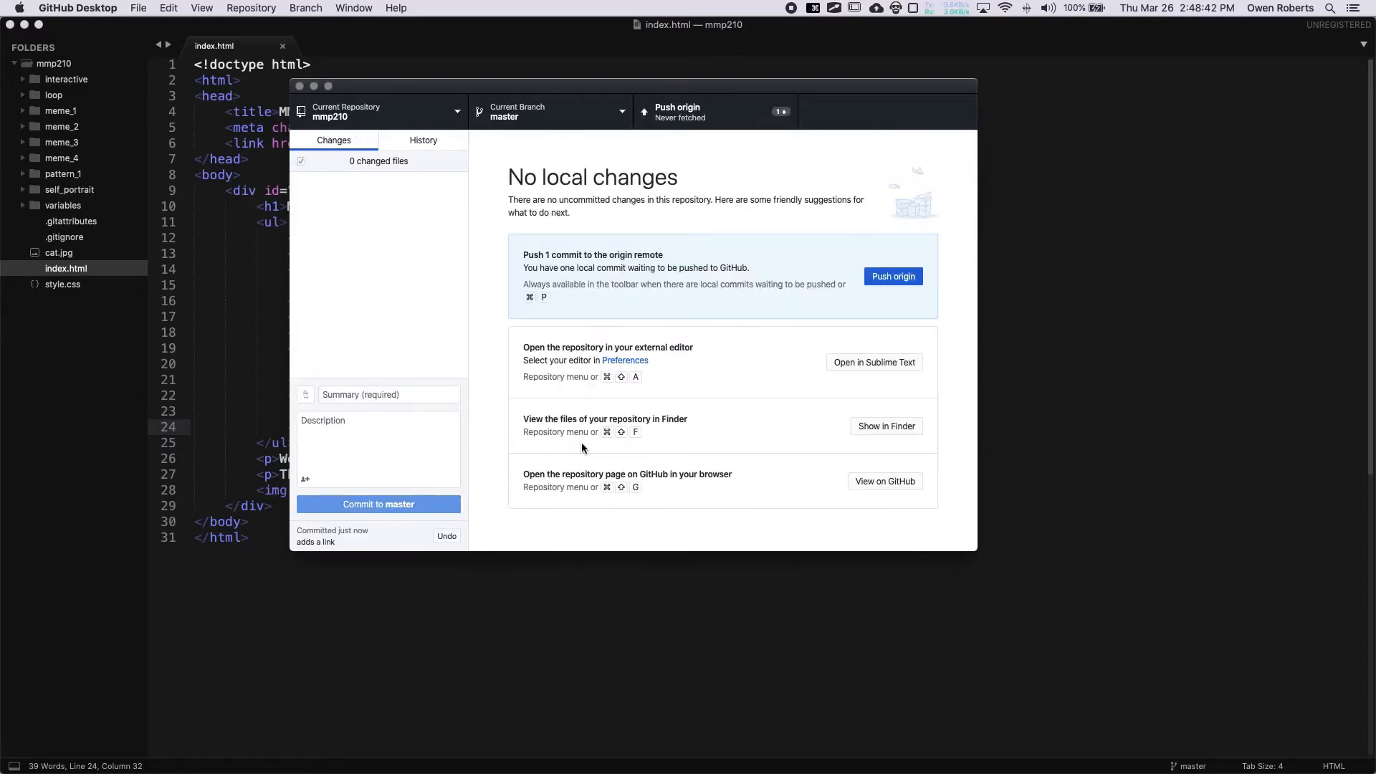
pyautogui.click(875, 278)
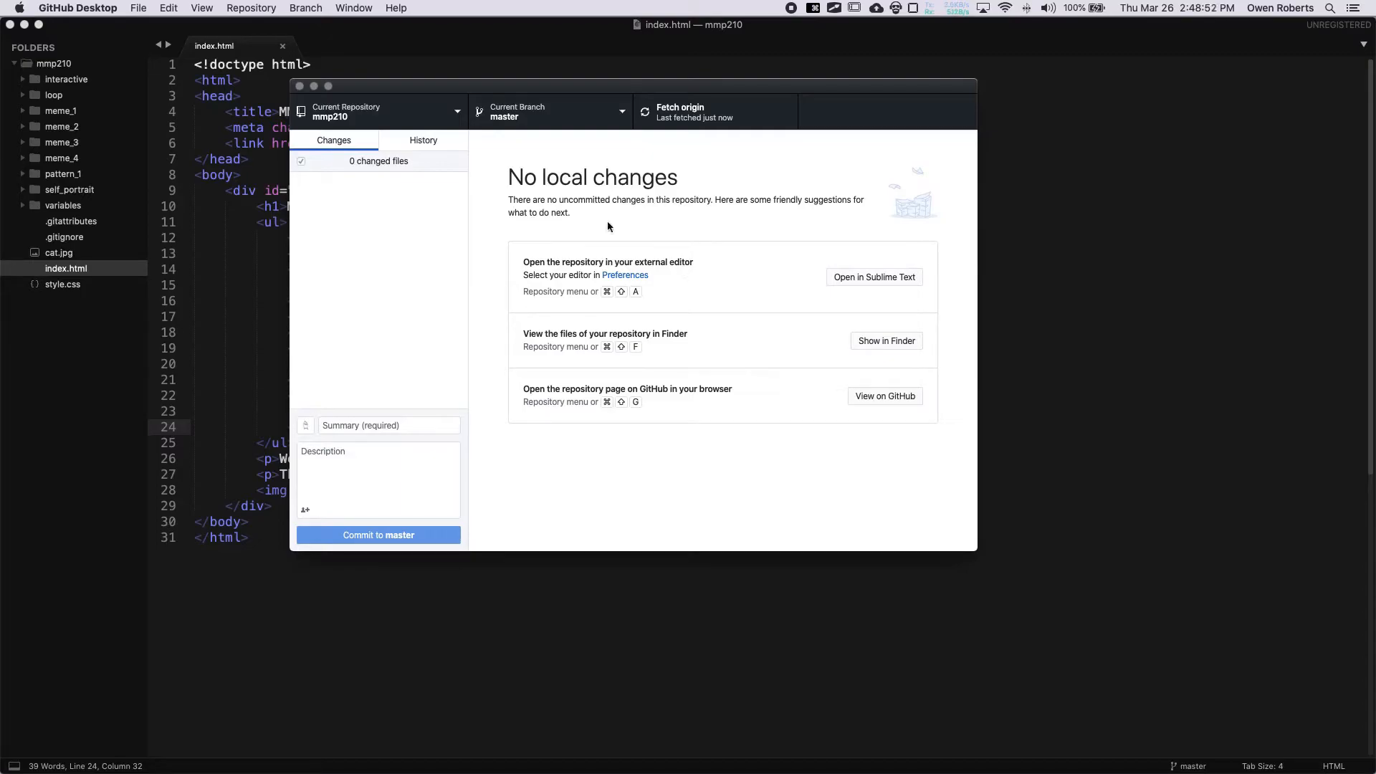
# Step: Close Sublime Text and reposition the GitHub Desktop window
pyautogui.click(10, 24)
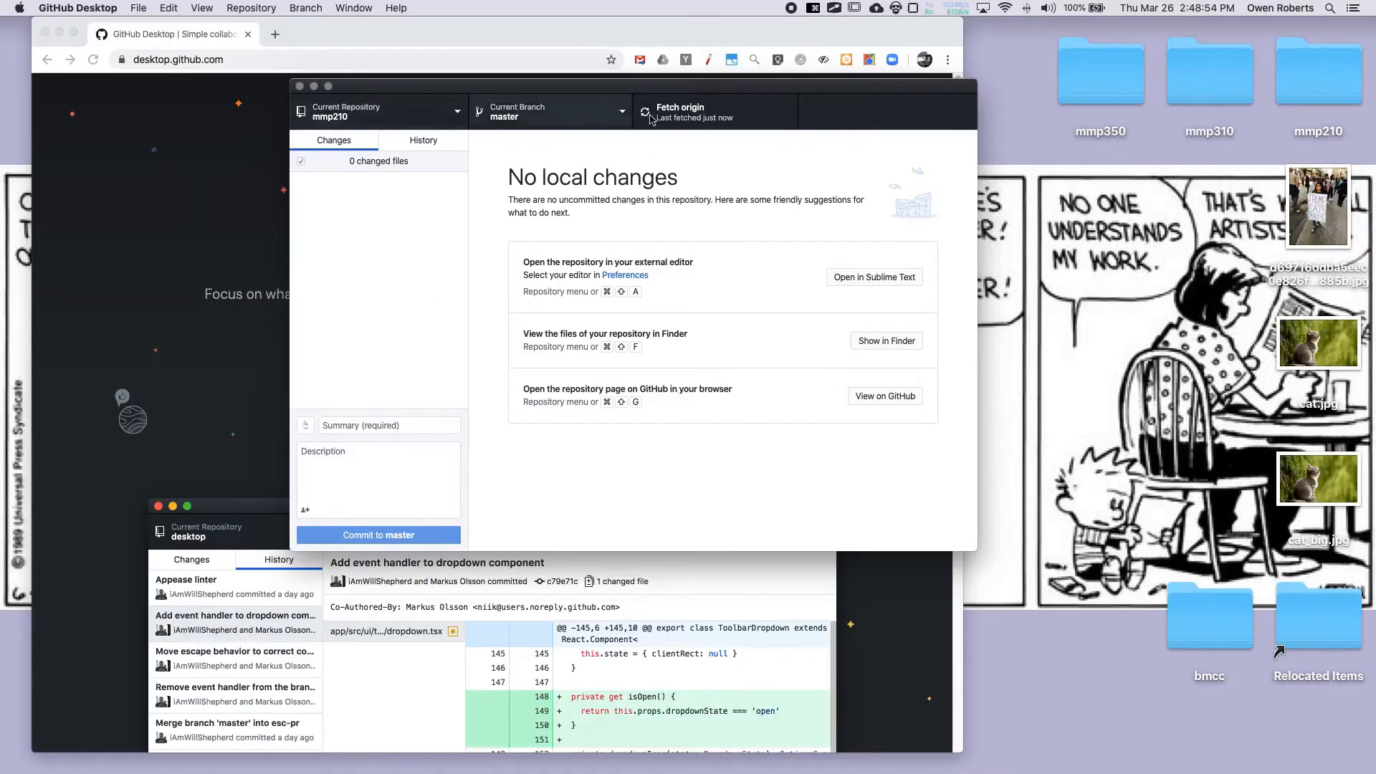
pyautogui.moveTo(651, 84); pyautogui.dragTo(616, 50)
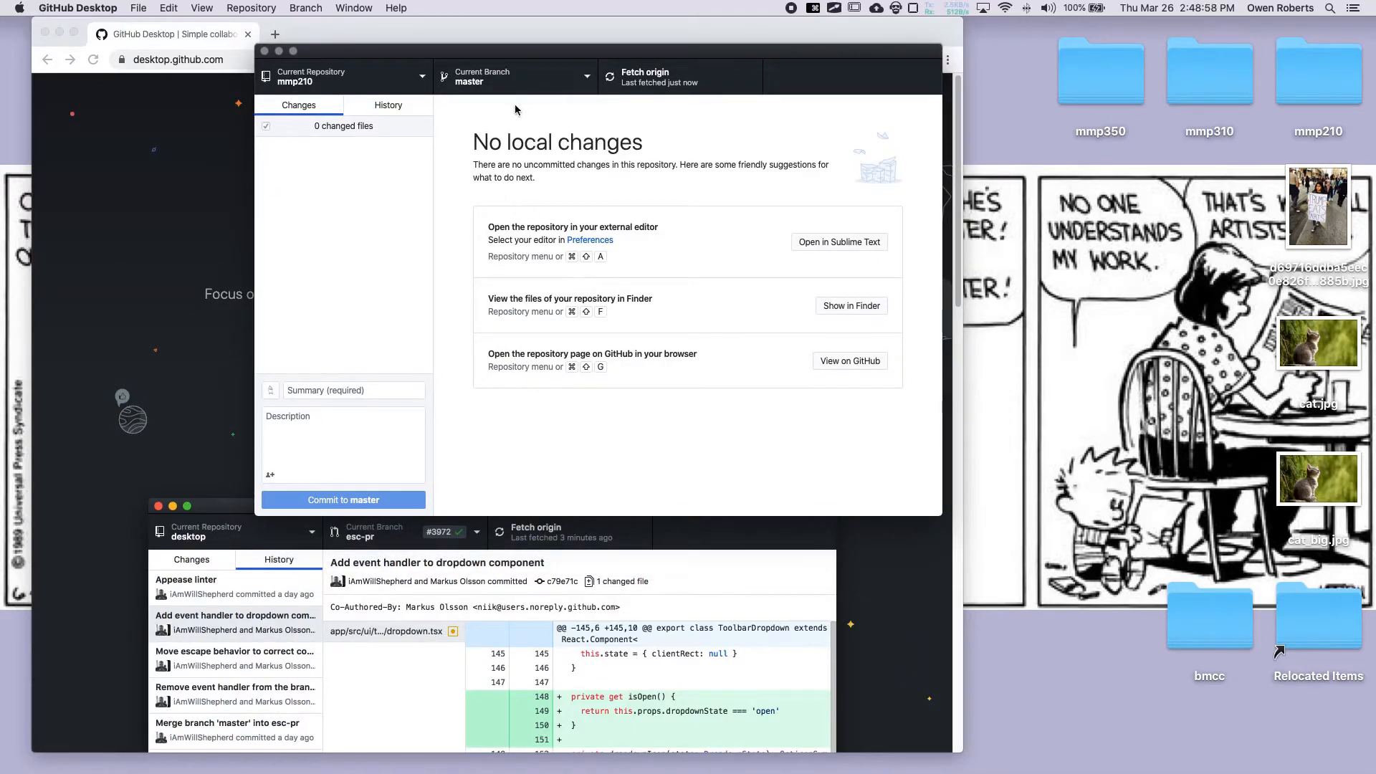
pyautogui.click(337, 79)
pyautogui.click(337, 72)
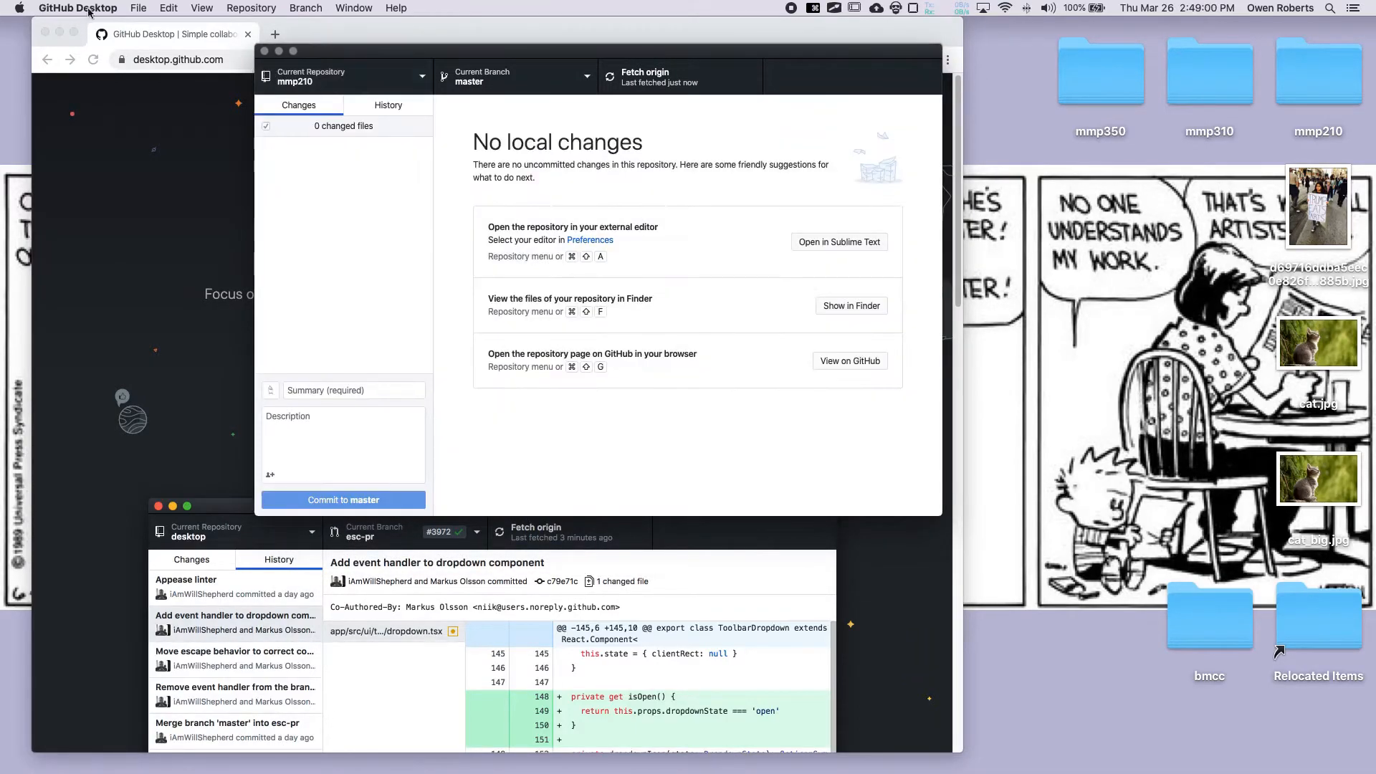
# Step: Add the Desktop/mmp310 folder through File > Add Local Repository
pyautogui.click(138, 8)
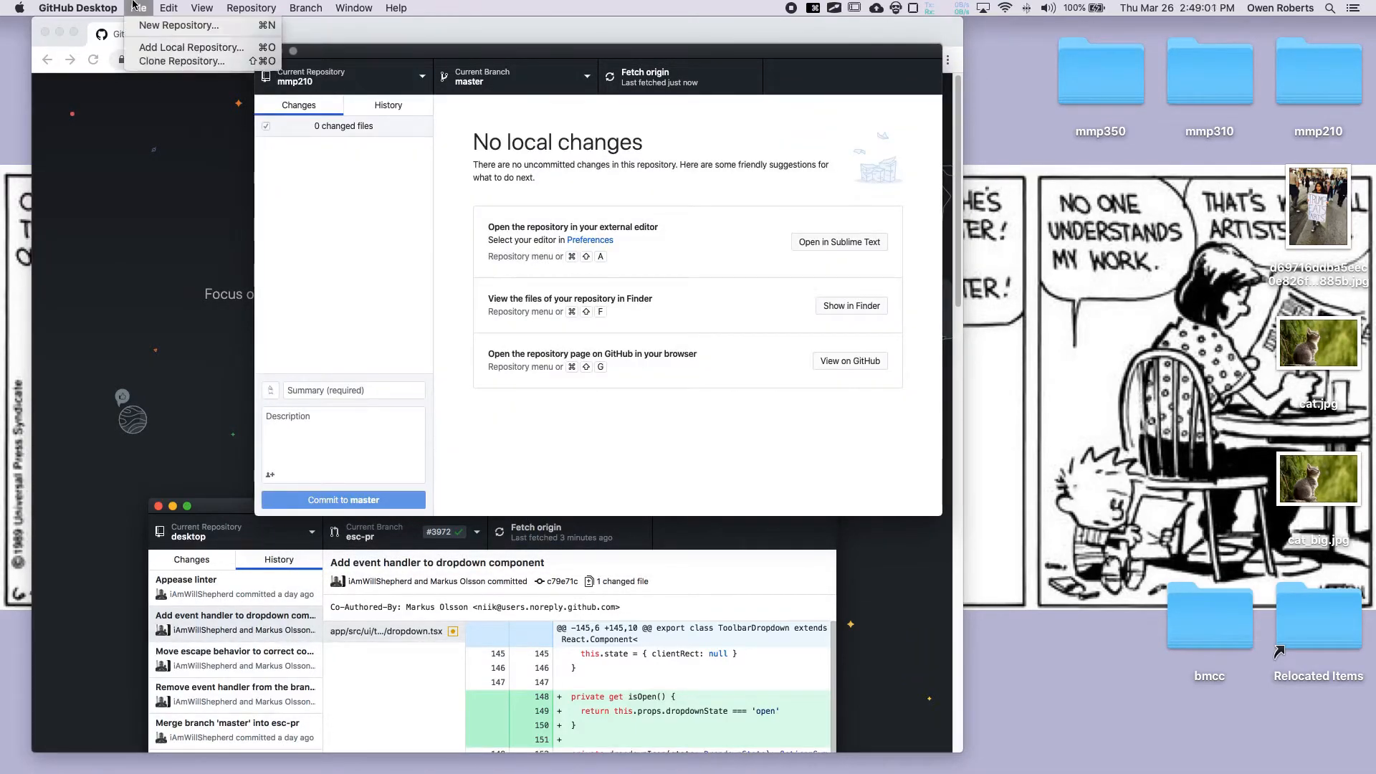
pyautogui.click(156, 49)
pyautogui.click(689, 281)
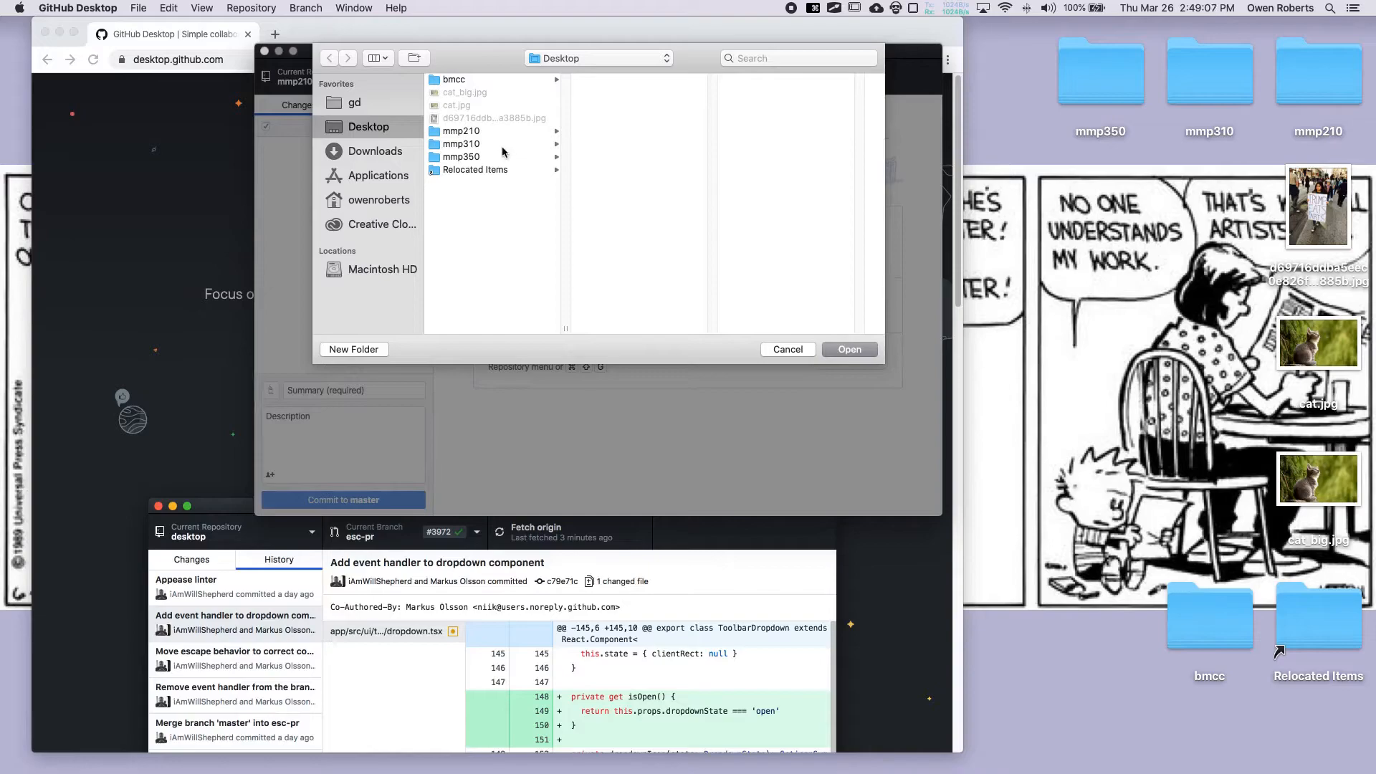
pyautogui.click(467, 146)
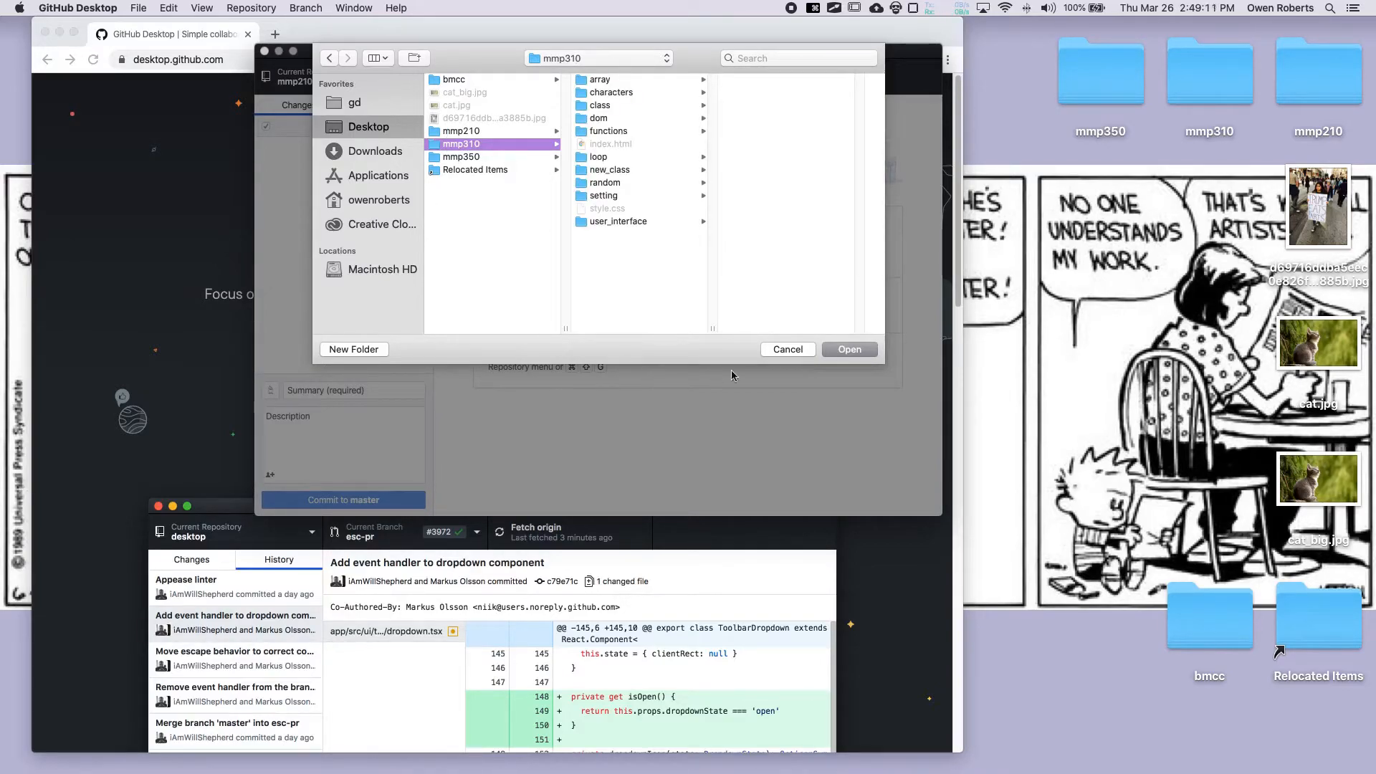
pyautogui.click(850, 349)
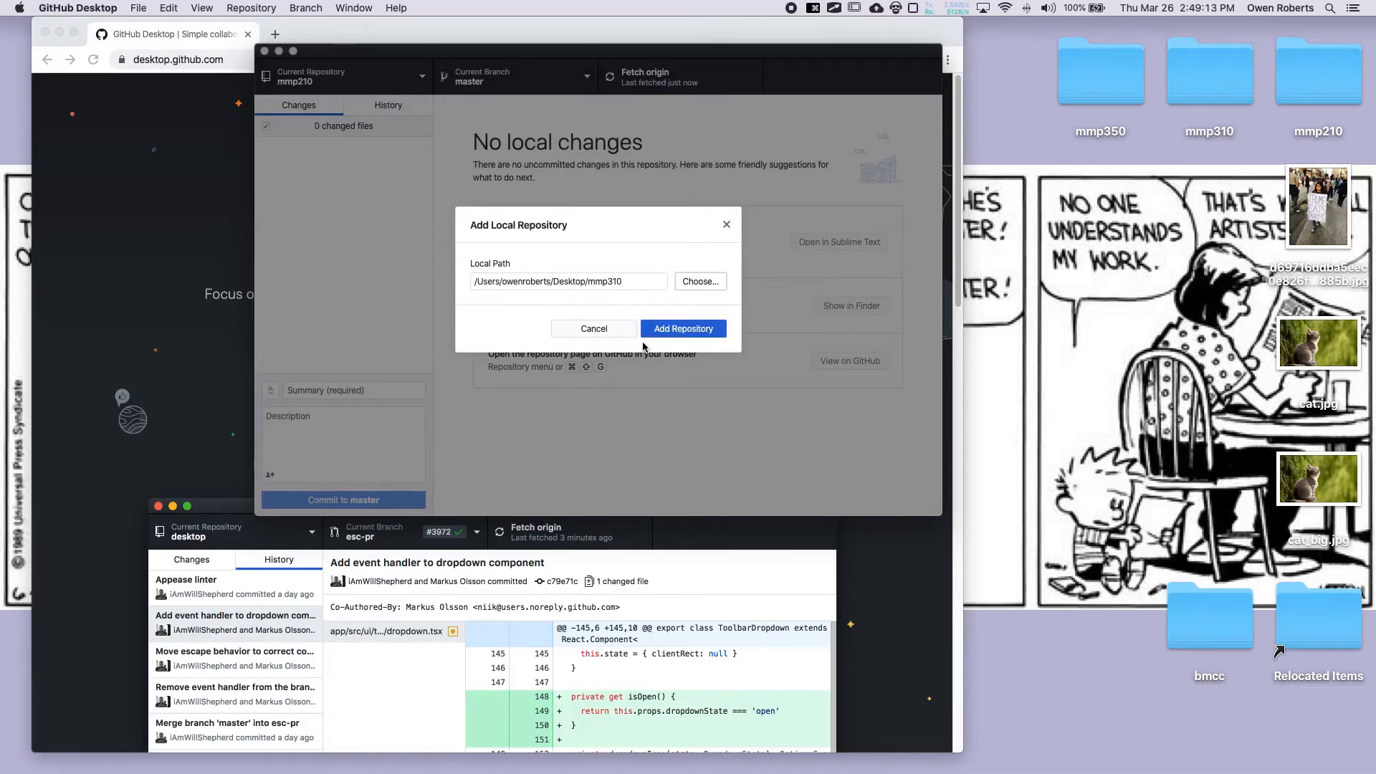
pyautogui.click(683, 331)
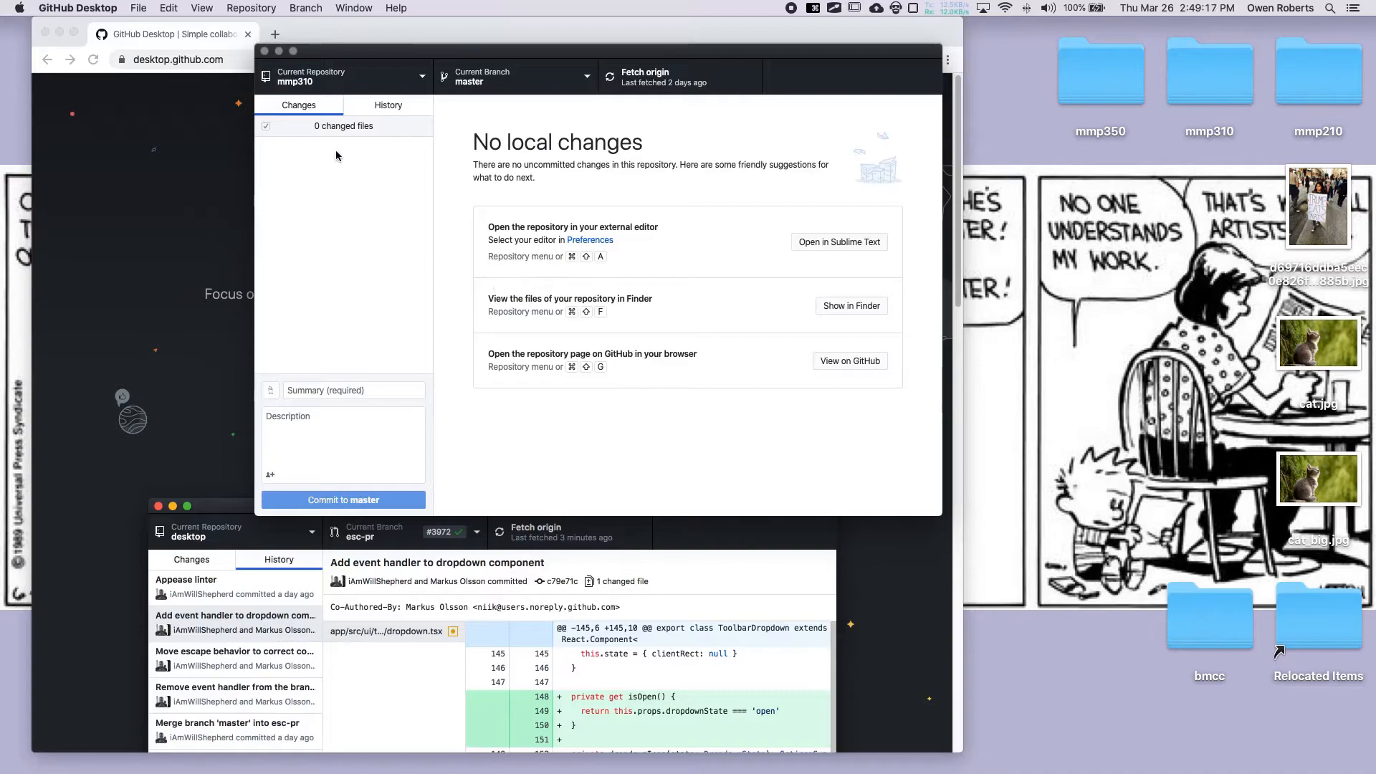
pyautogui.click(387, 104)
pyautogui.click(423, 167)
pyautogui.moveTo(423, 167); pyautogui.dragTo(423, 230)
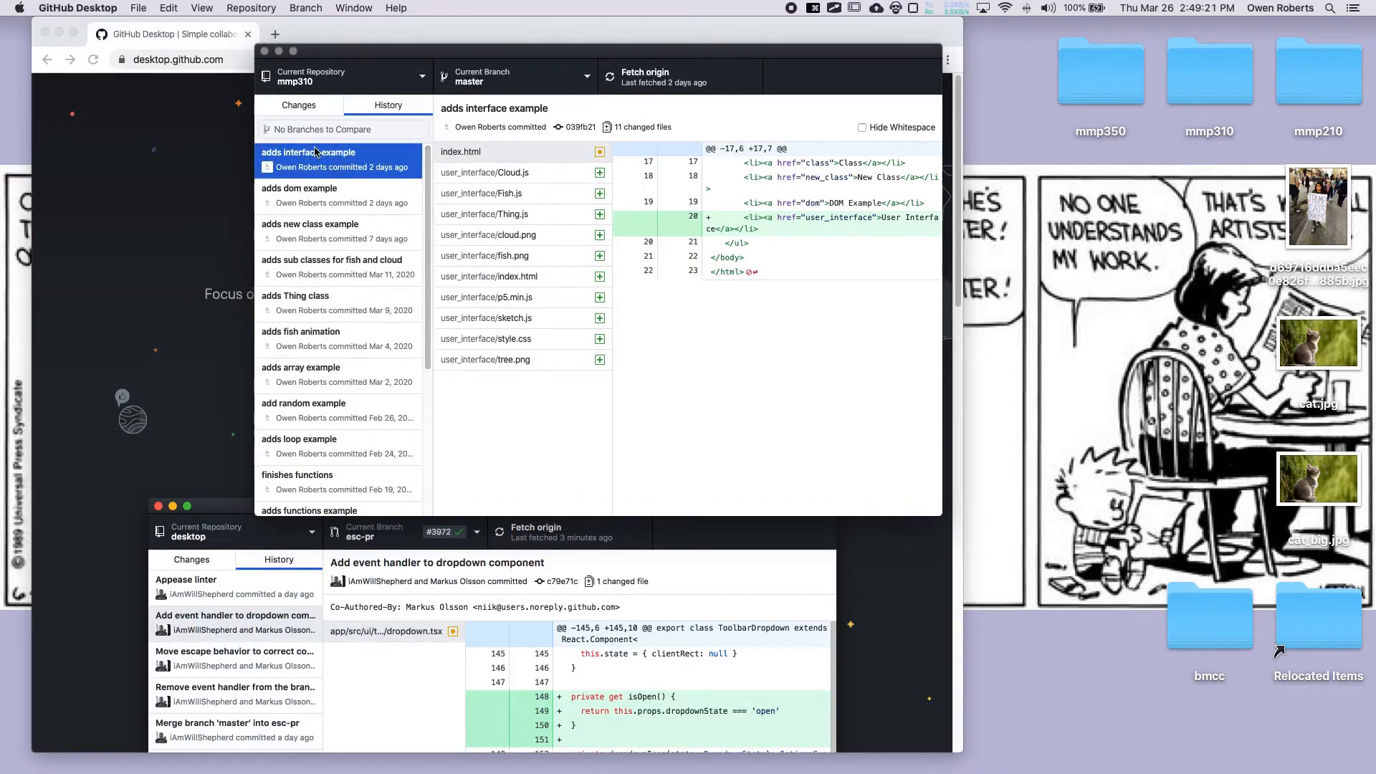
pyautogui.click(301, 106)
pyautogui.click(324, 81)
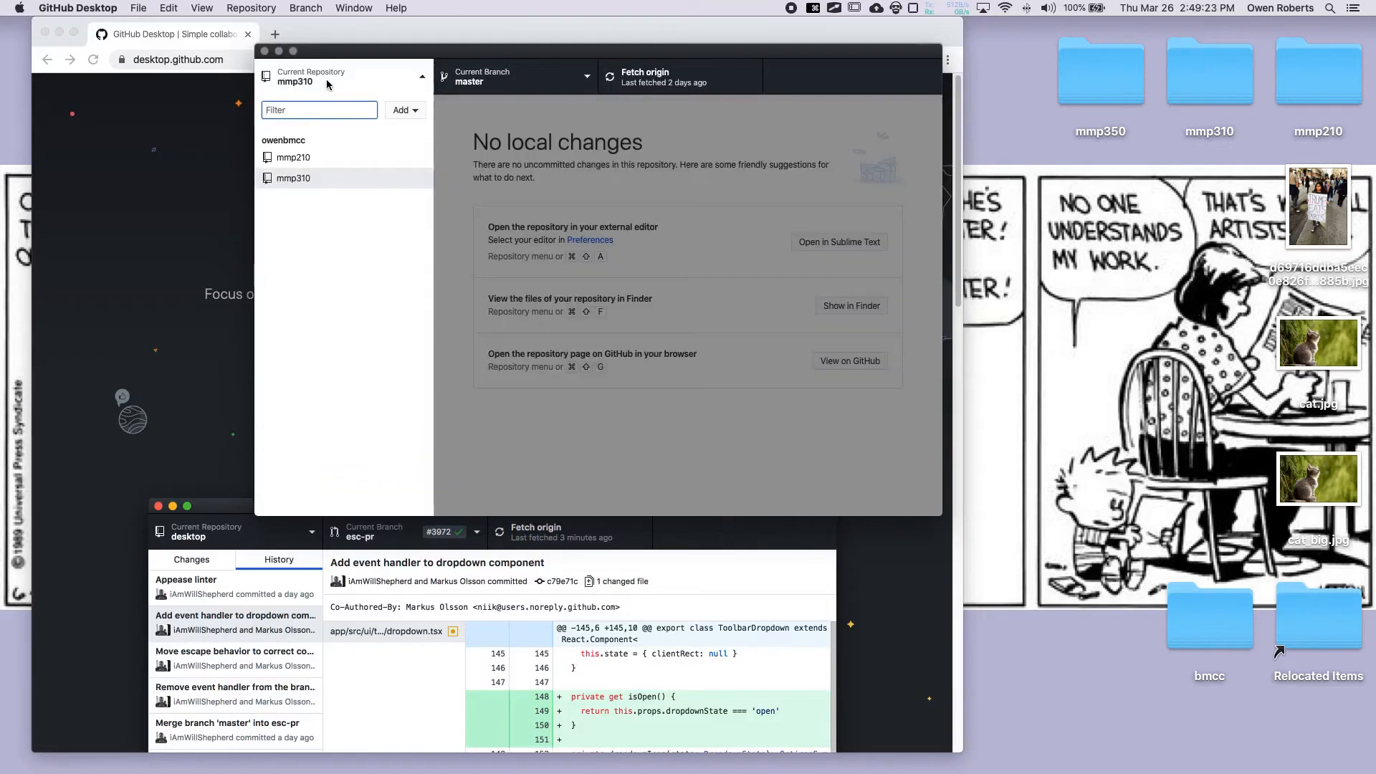
pyautogui.click(326, 85)
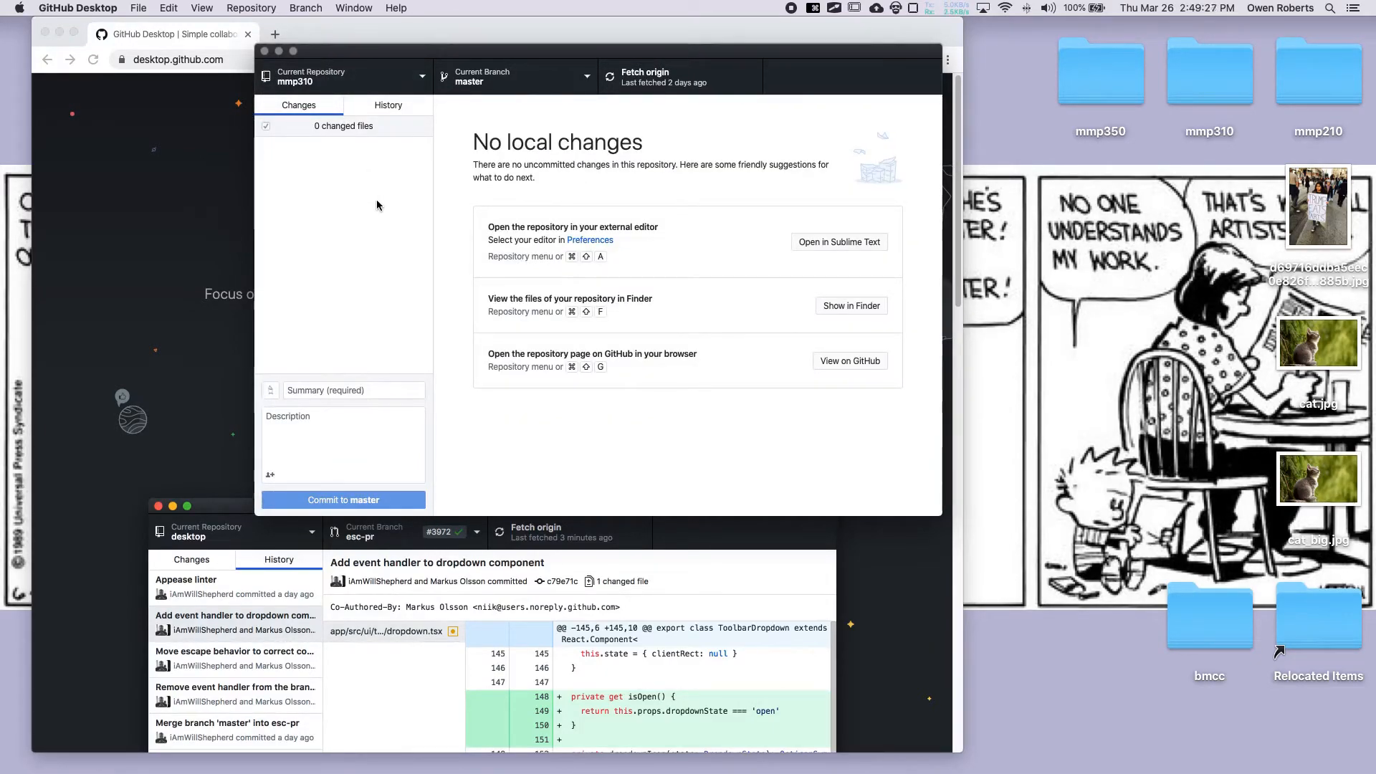
pyautogui.moveTo(400, 72); pyautogui.dragTo(409, 65)
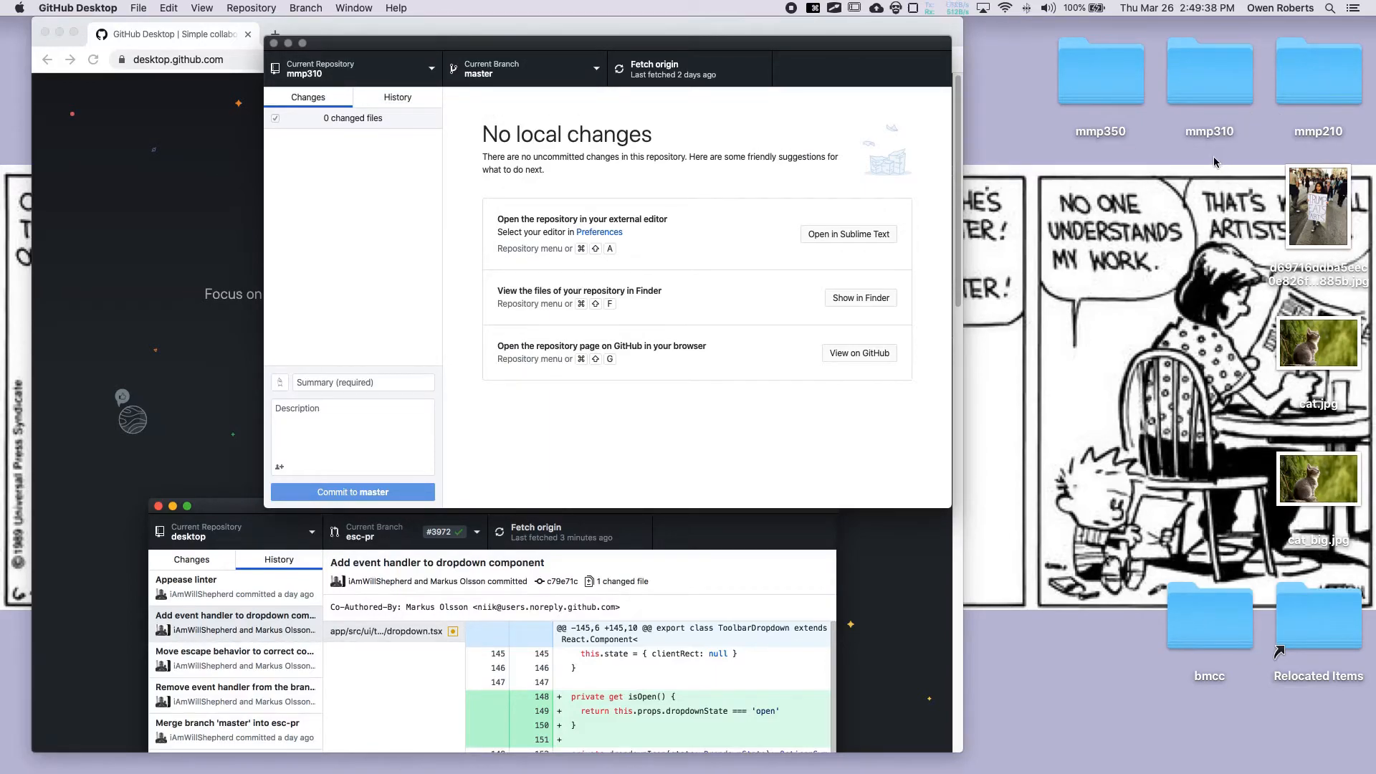
# Step: Move the mmp310 folder on the Desktop to the Trash
pyautogui.click(1100, 79)
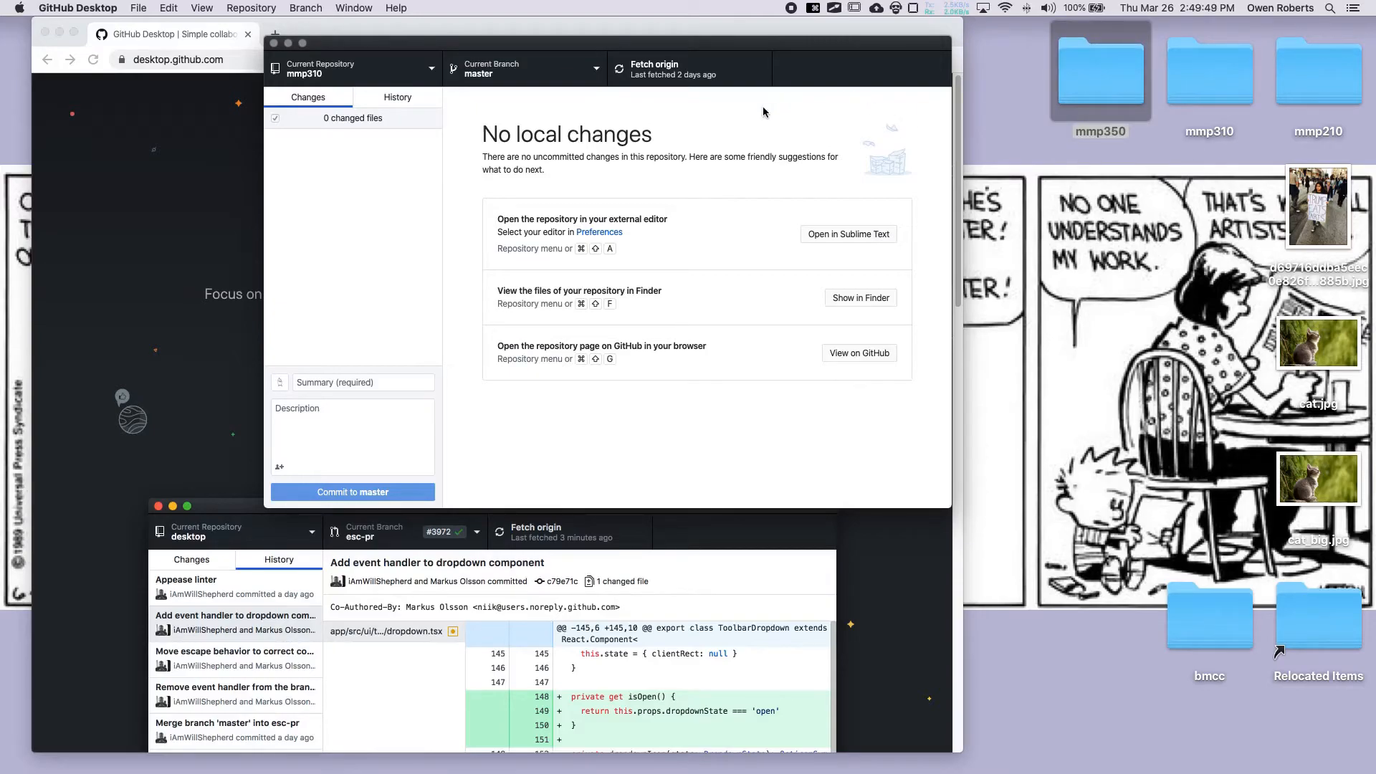
pyautogui.click(1225, 73)
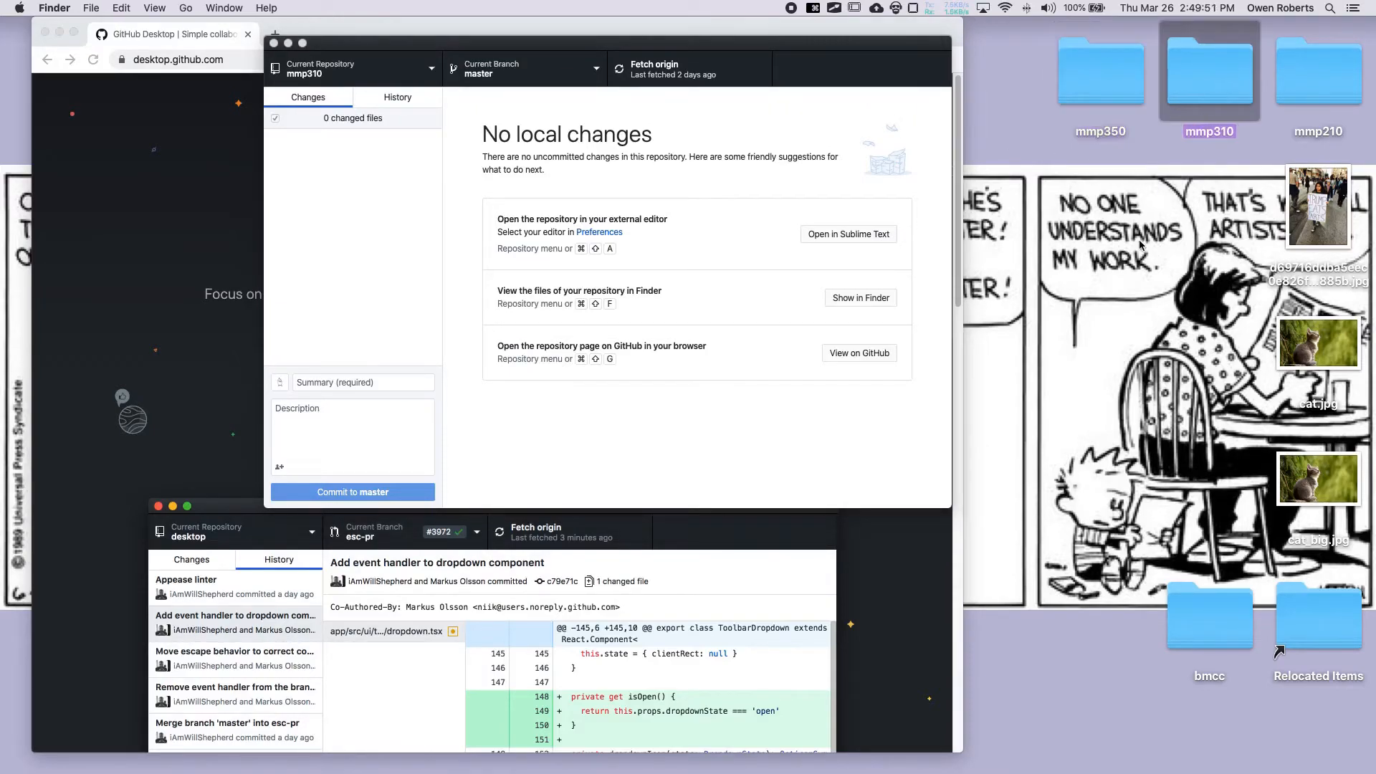
pyautogui.press('super+BackSpace')
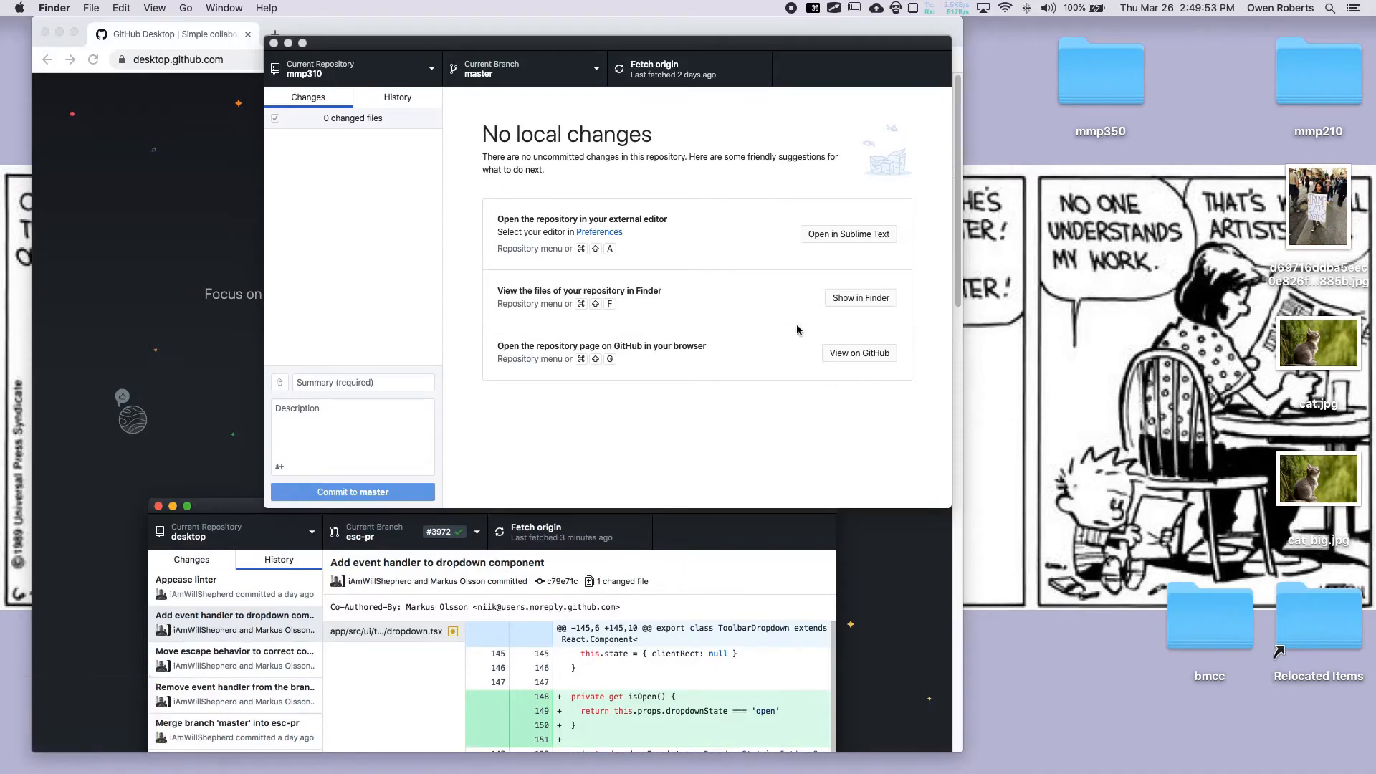
# Step: Restore the missing mmp310 repository in GitHub Desktop with Clone Again
pyautogui.click(785, 71)
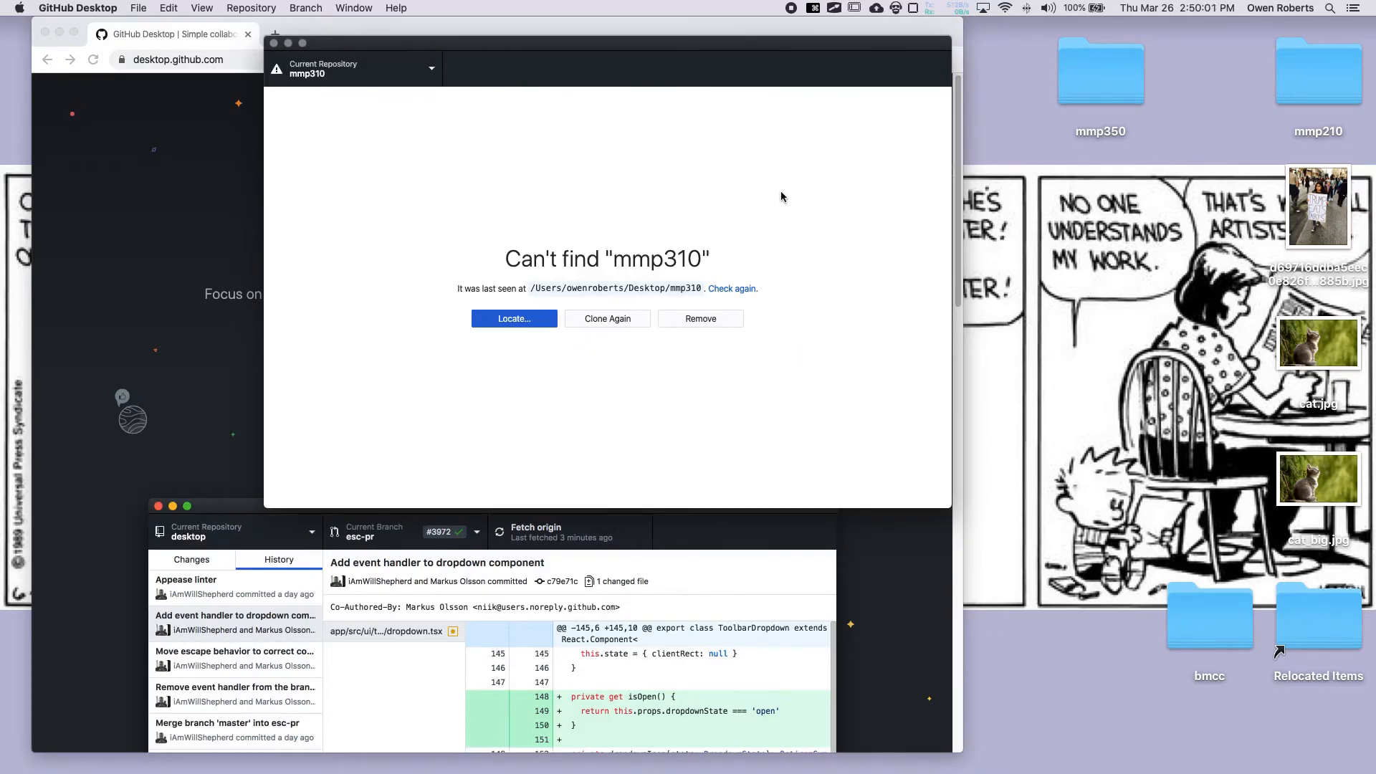
pyautogui.click(525, 320)
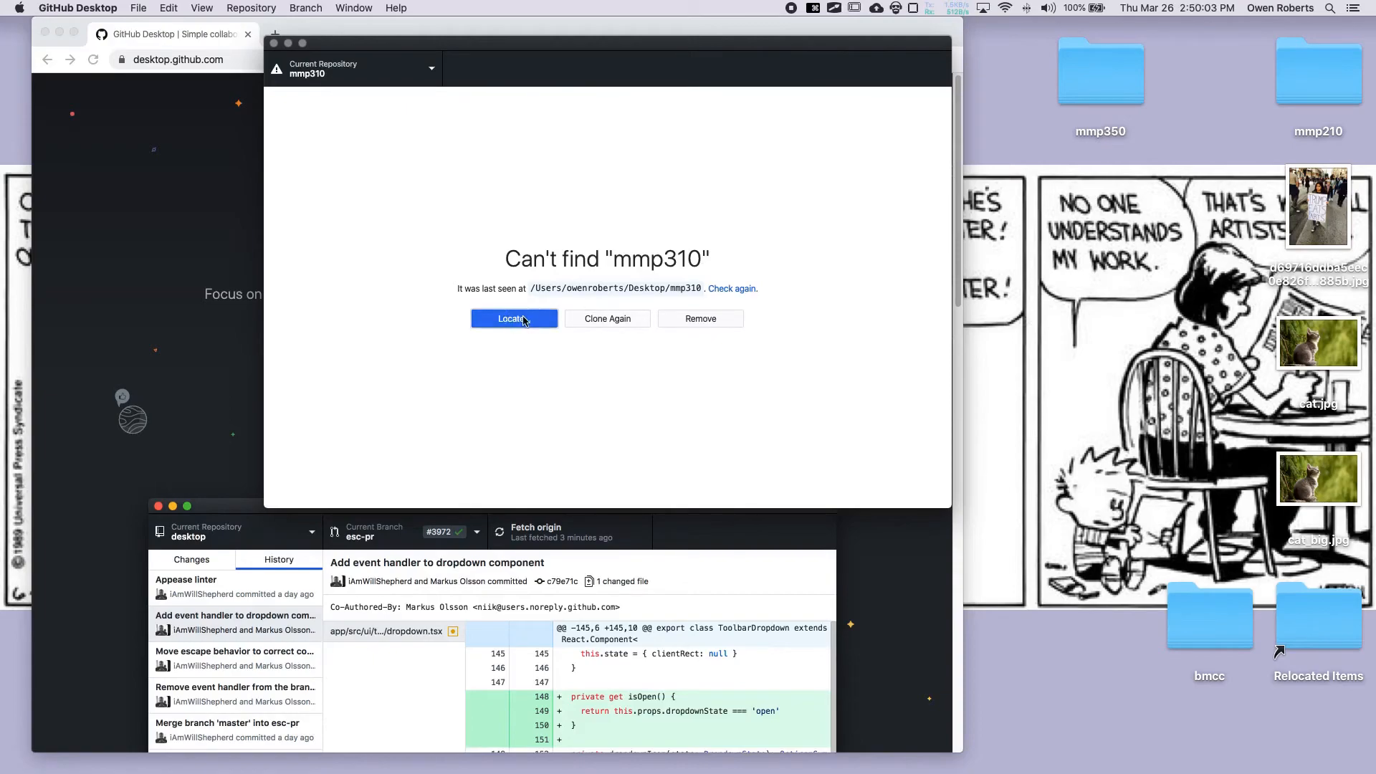
pyautogui.click(777, 341)
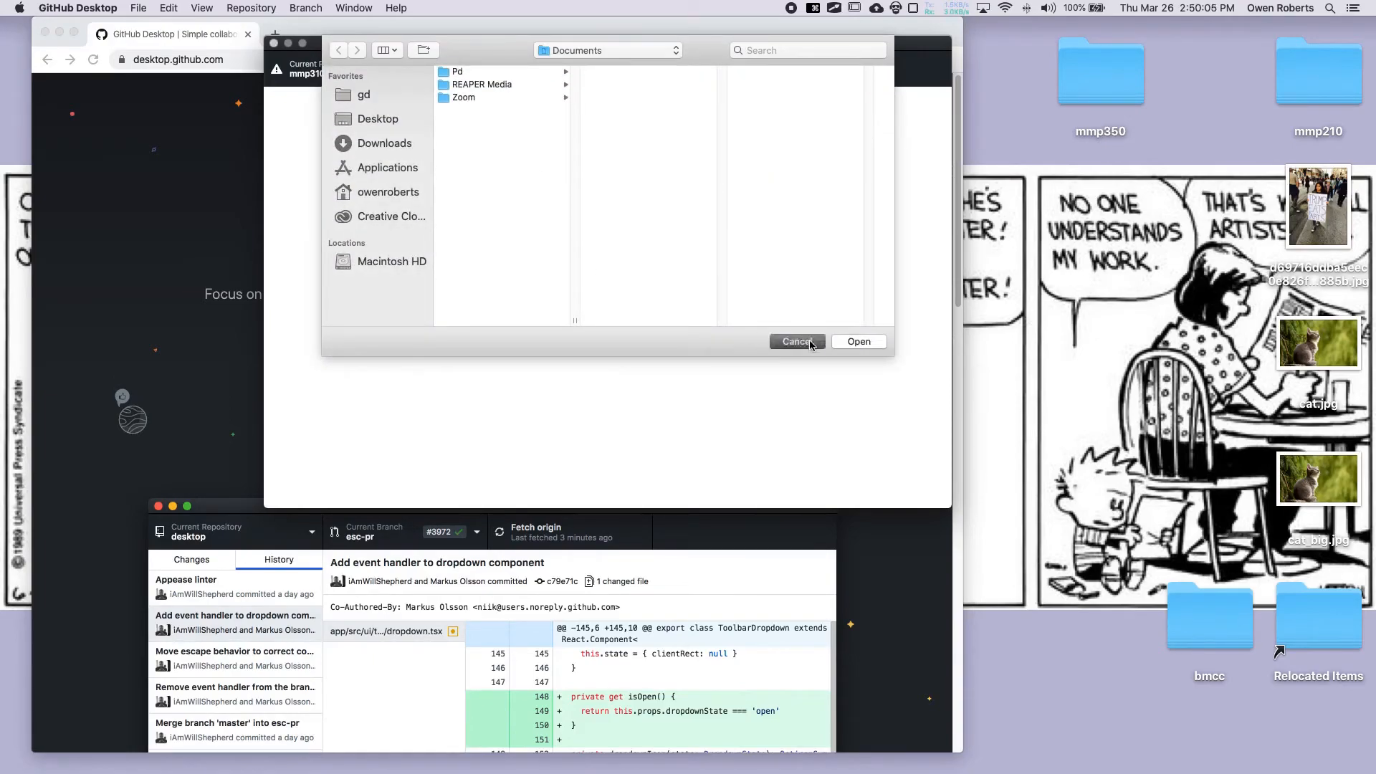
pyautogui.click(593, 321)
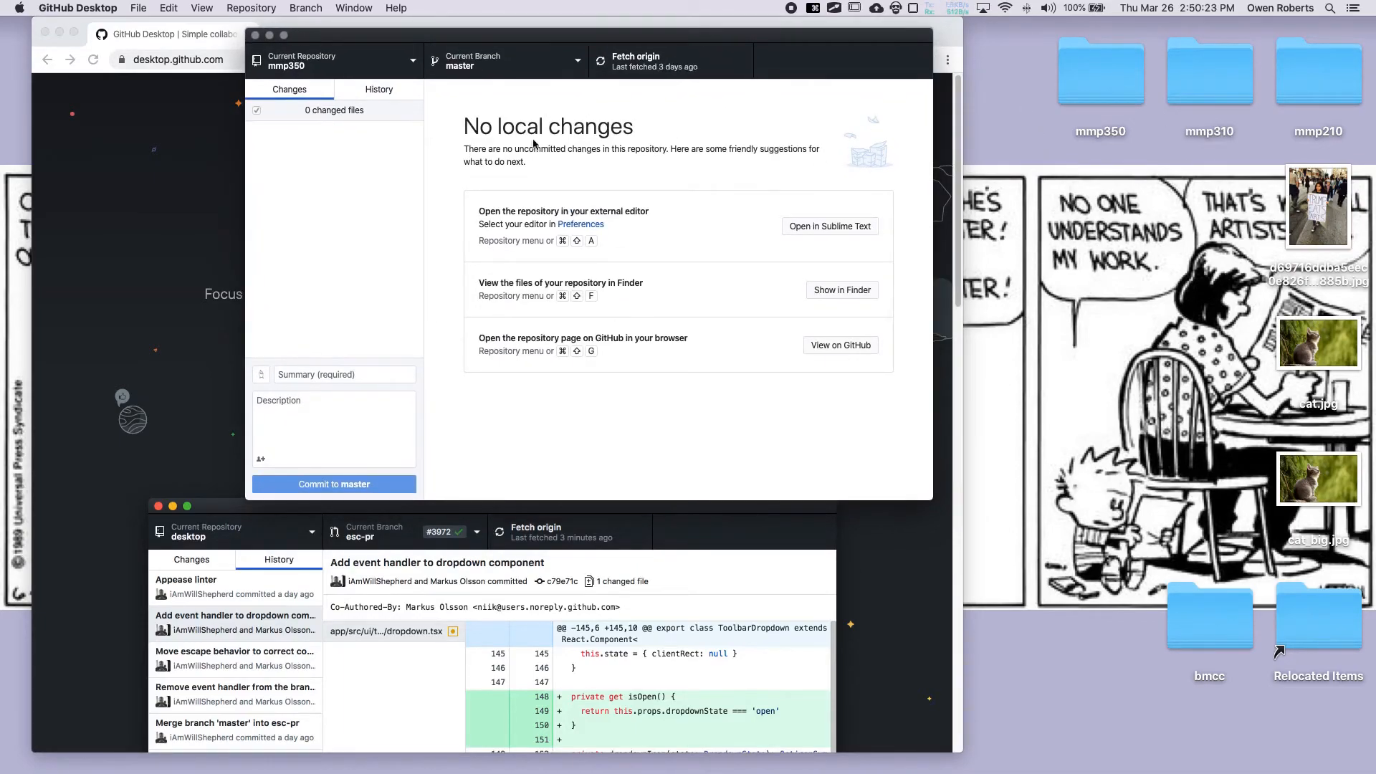
# Step: Rename the mmp350 folder on the Desktop to mmp350-owen
pyautogui.click(1101, 86)
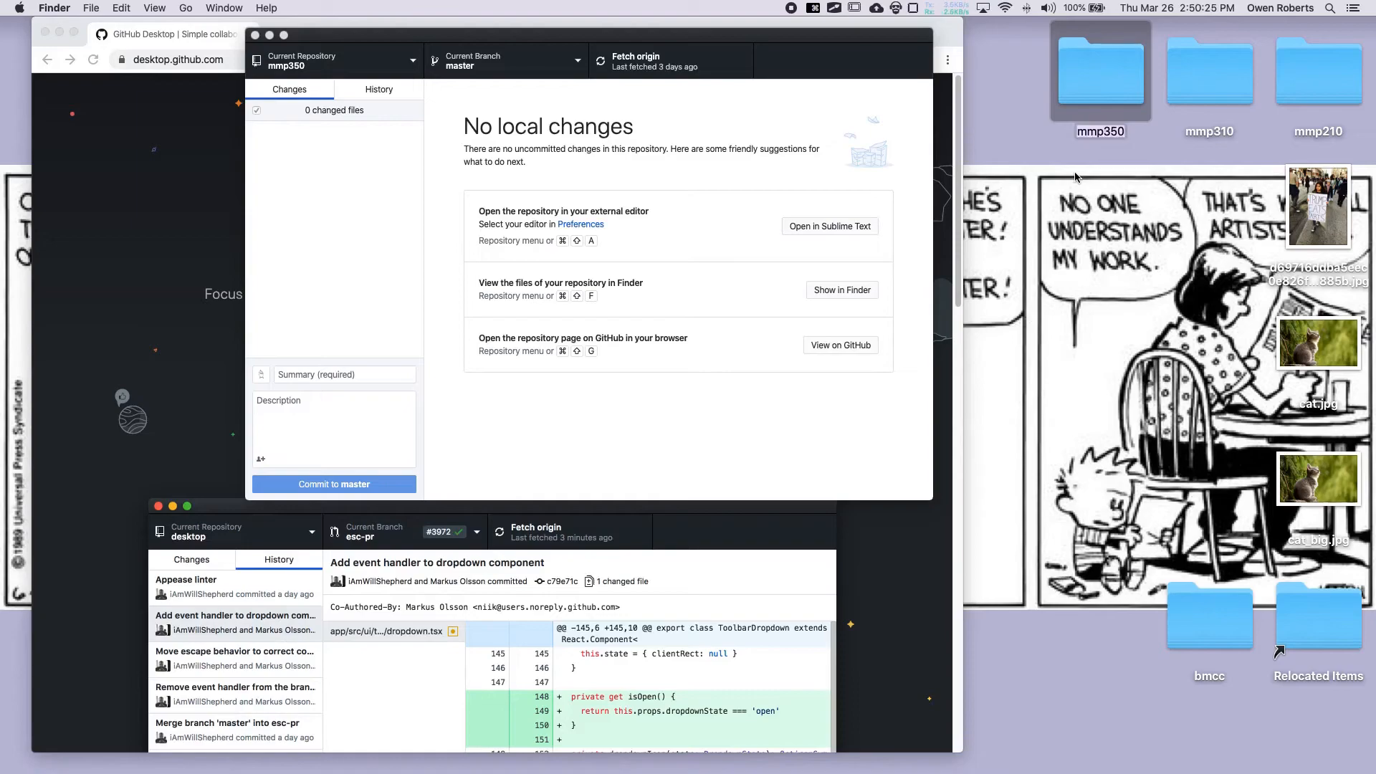
pyautogui.press('Return')
pyautogui.write('-owen')
pyautogui.press('Return')
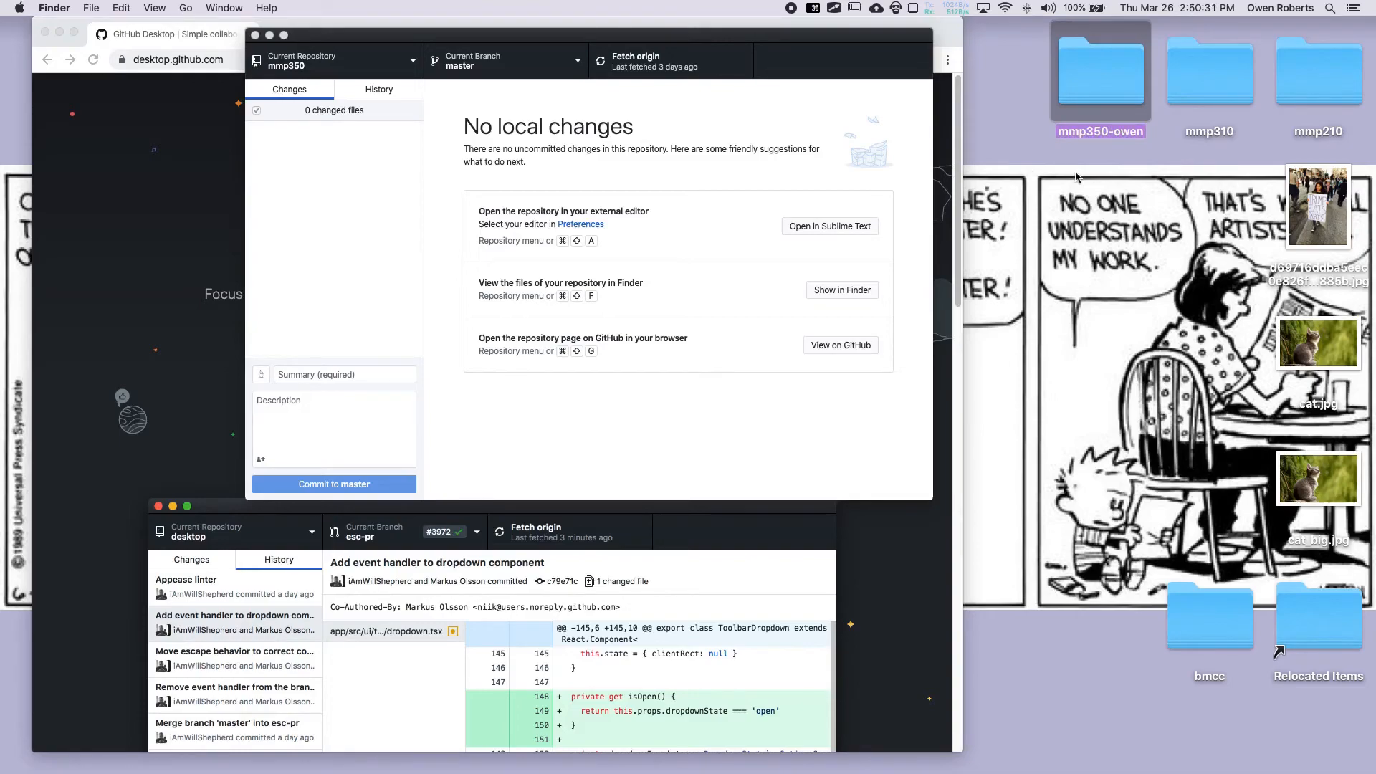
# Step: Locate the missing mmp350 repository at Desktop/mmp350-owen
pyautogui.click(643, 162)
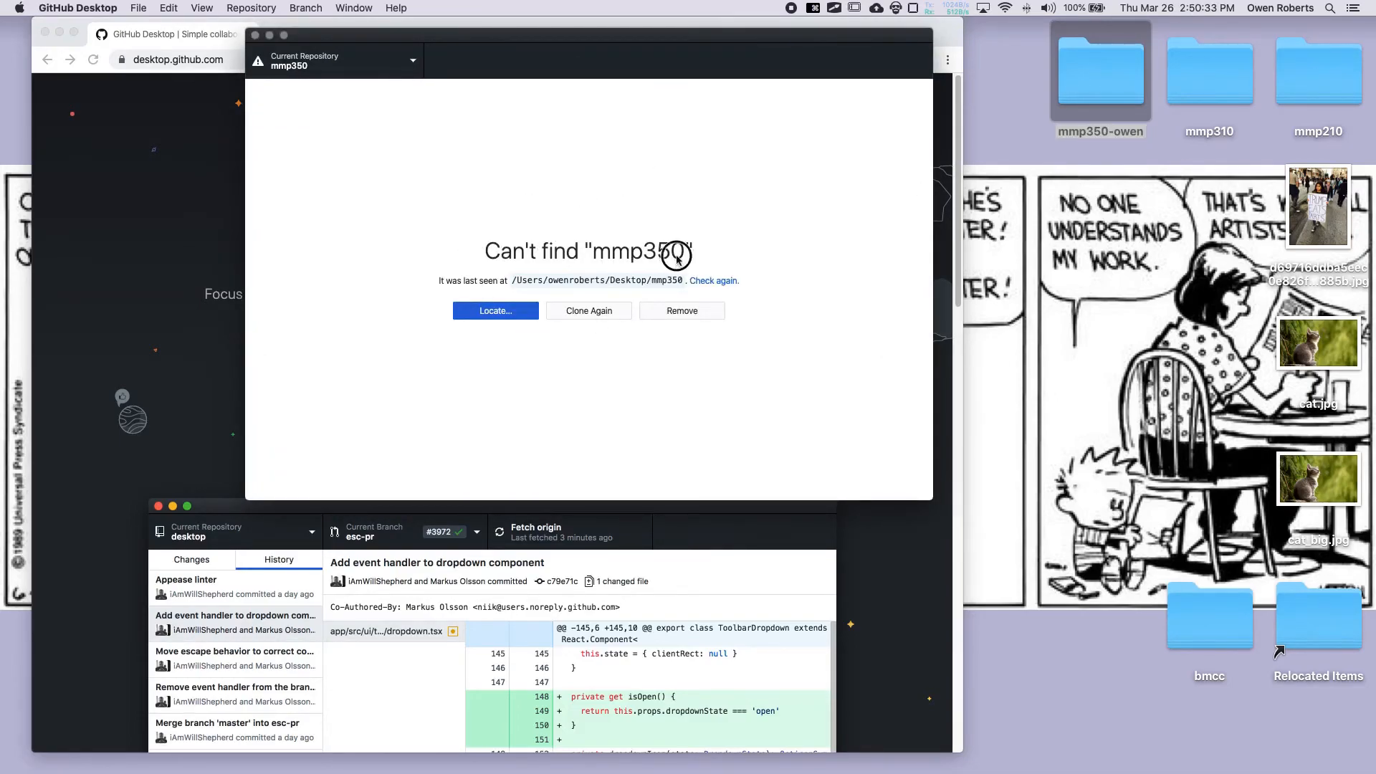
pyautogui.click(498, 312)
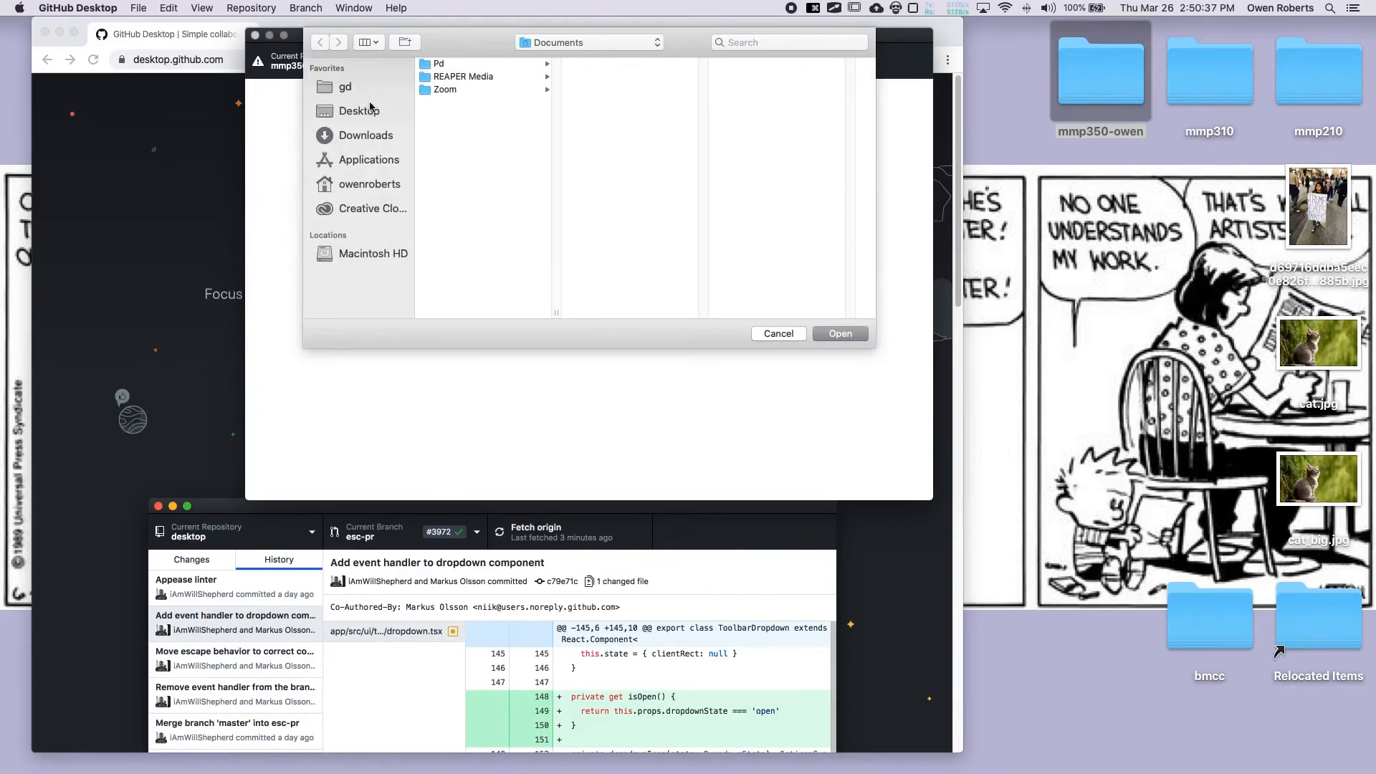
pyautogui.click(367, 110)
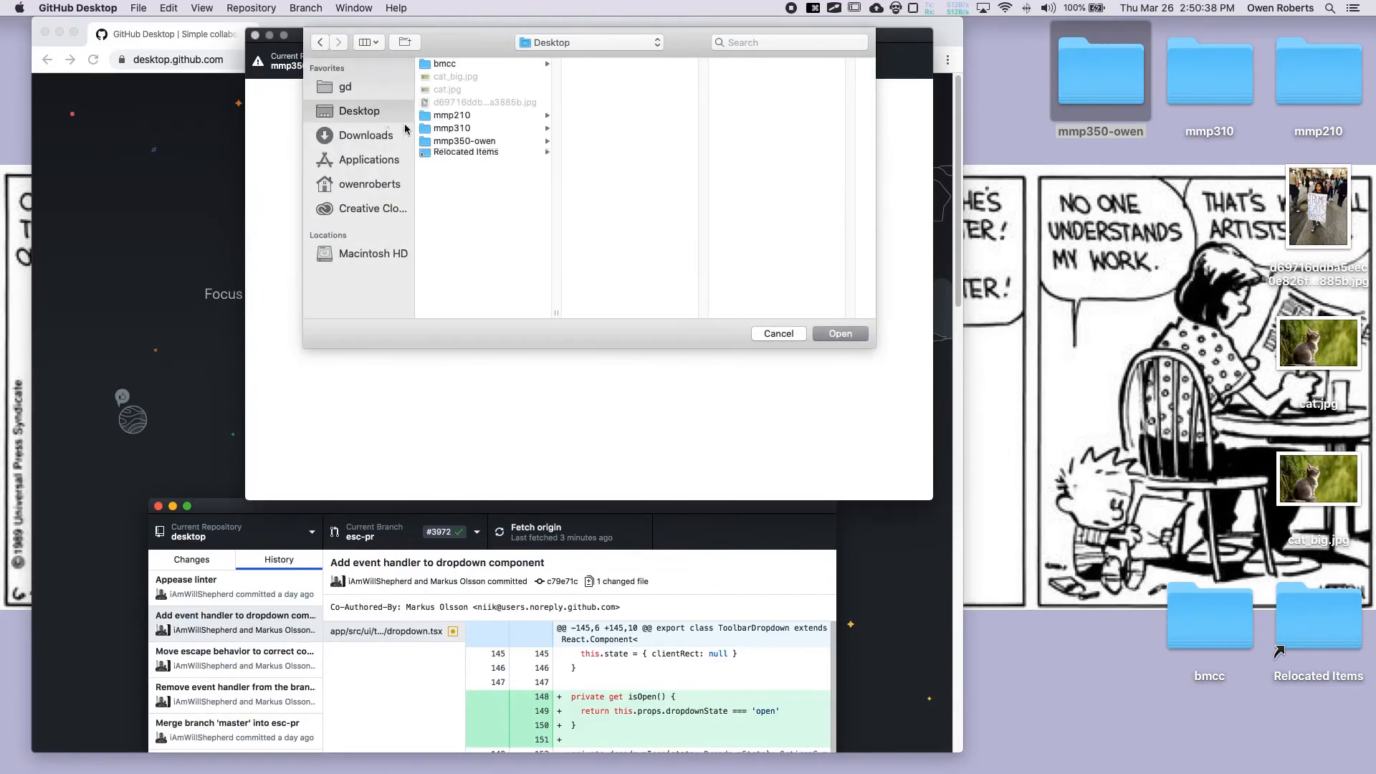
pyautogui.click(466, 141)
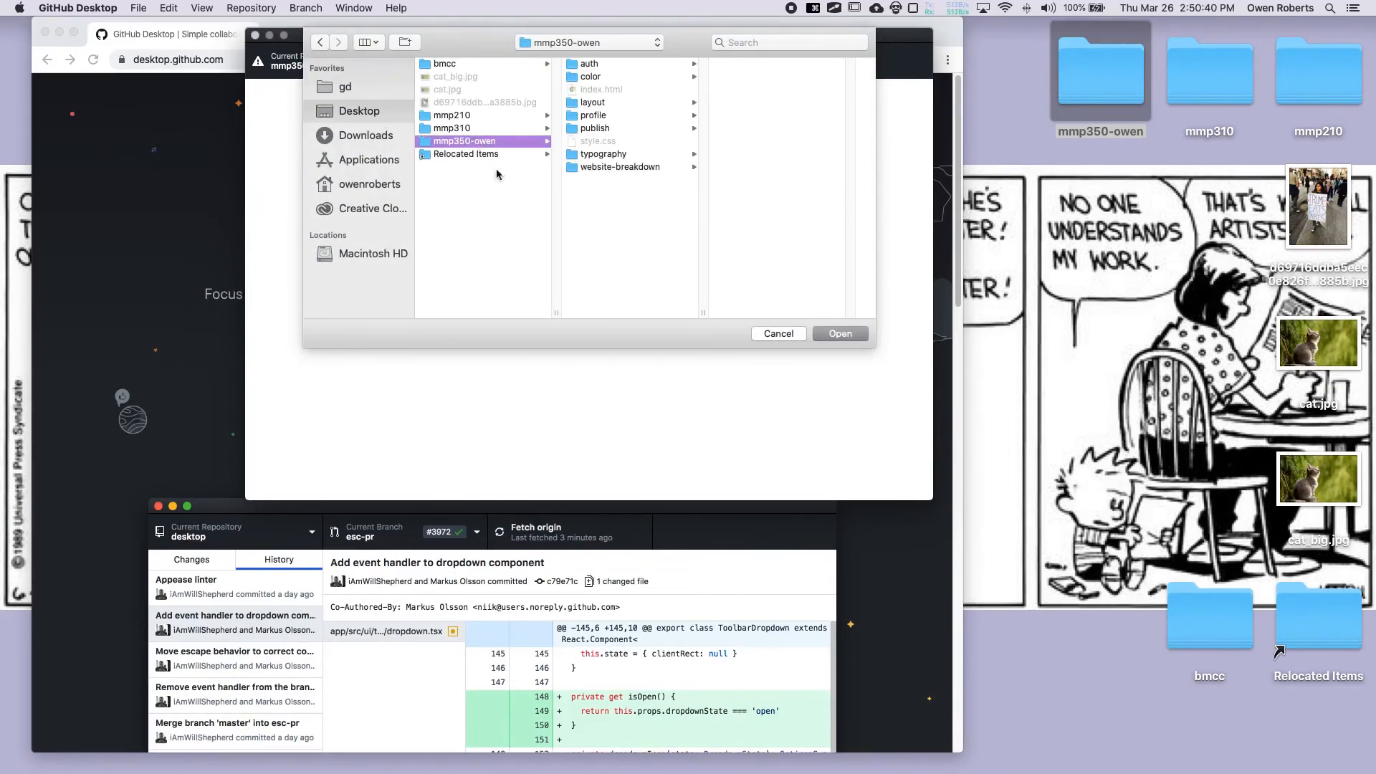
pyautogui.click(824, 334)
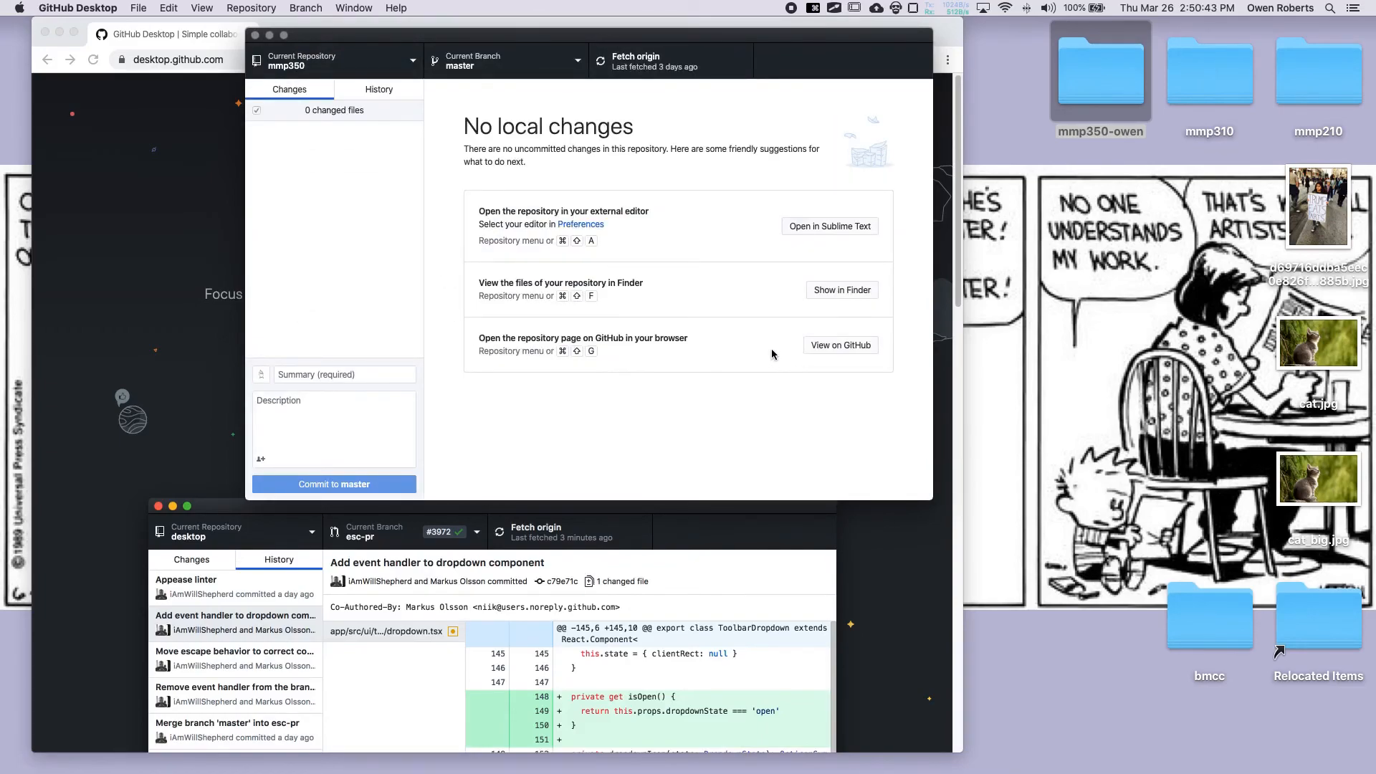
# Step: Rename the mmp350-owen folder on the Desktop back to mmp350
pyautogui.click(1096, 81)
pyautogui.press('Right')
pyautogui.press('BackSpace')
pyautogui.press('BackSpace')
pyautogui.press('BackSpace')
pyautogui.press('BackSpace')
pyautogui.press('BackSpace')
pyautogui.press('Return')
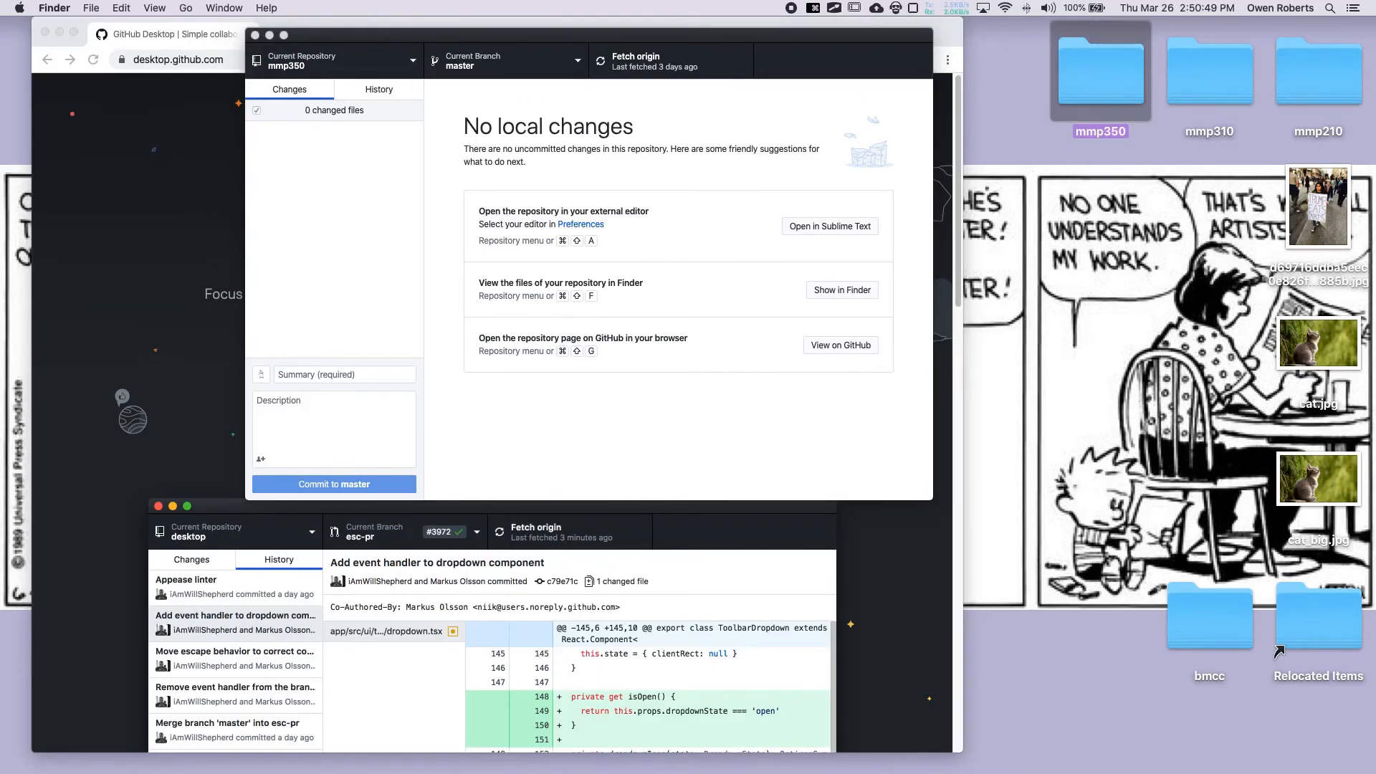
# Step: Locate the missing repository again at Desktop/mmp350
pyautogui.click(821, 100)
pyautogui.click(495, 311)
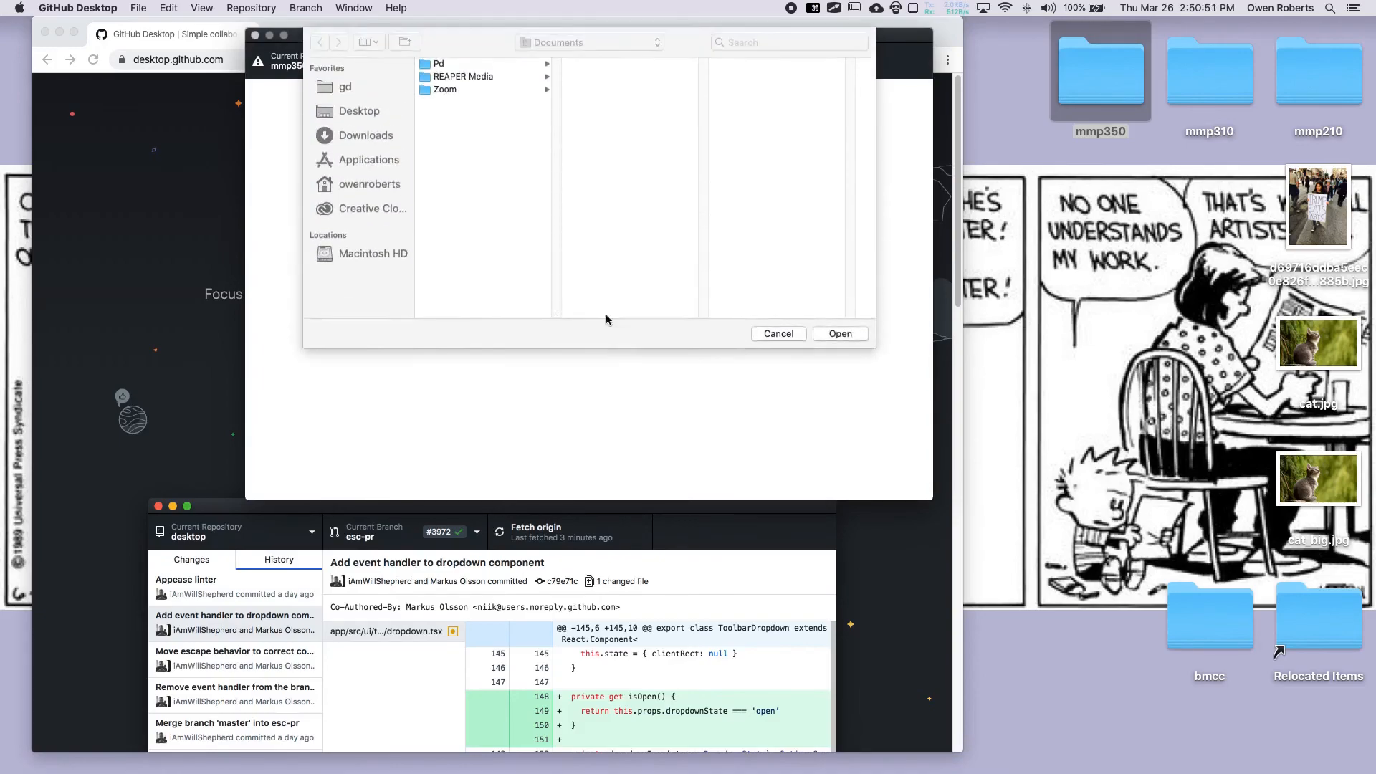
pyautogui.click(358, 111)
pyautogui.click(470, 141)
pyautogui.click(840, 334)
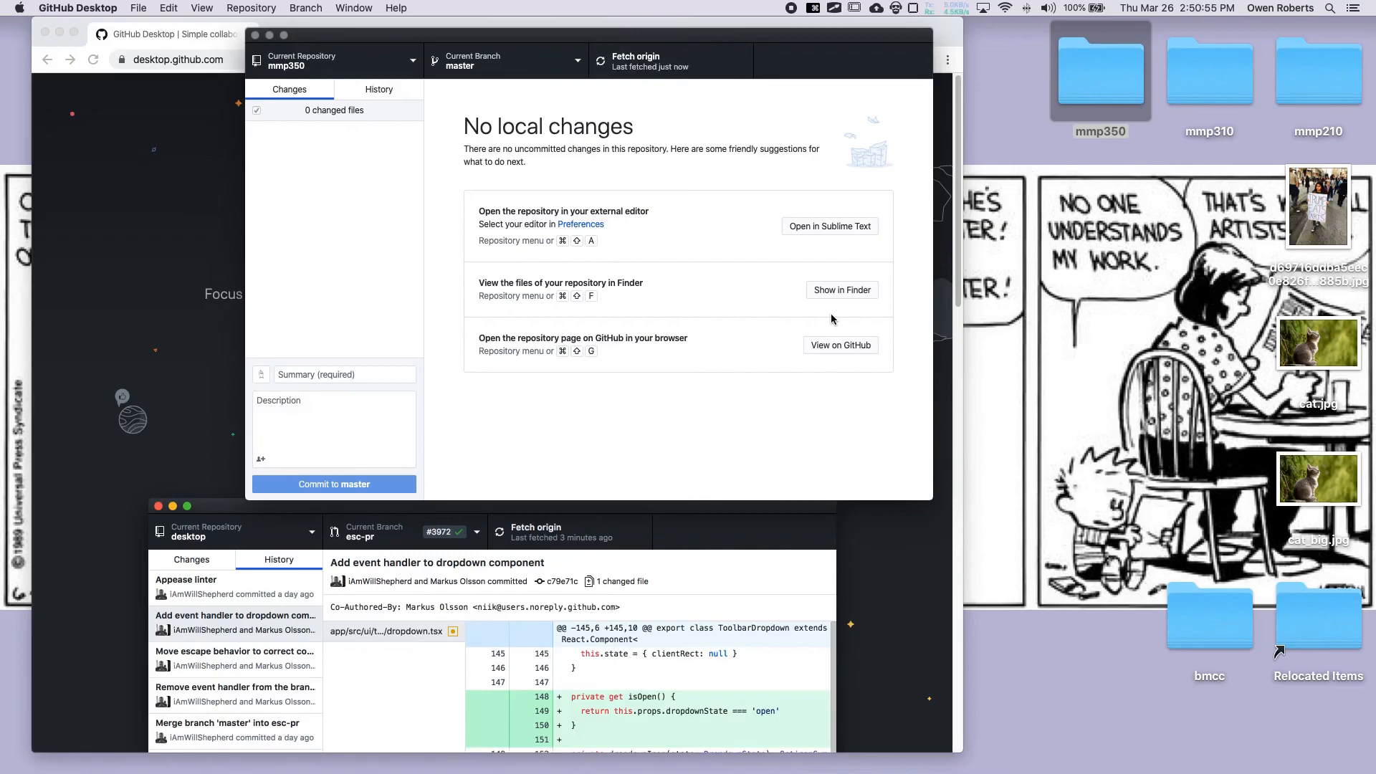